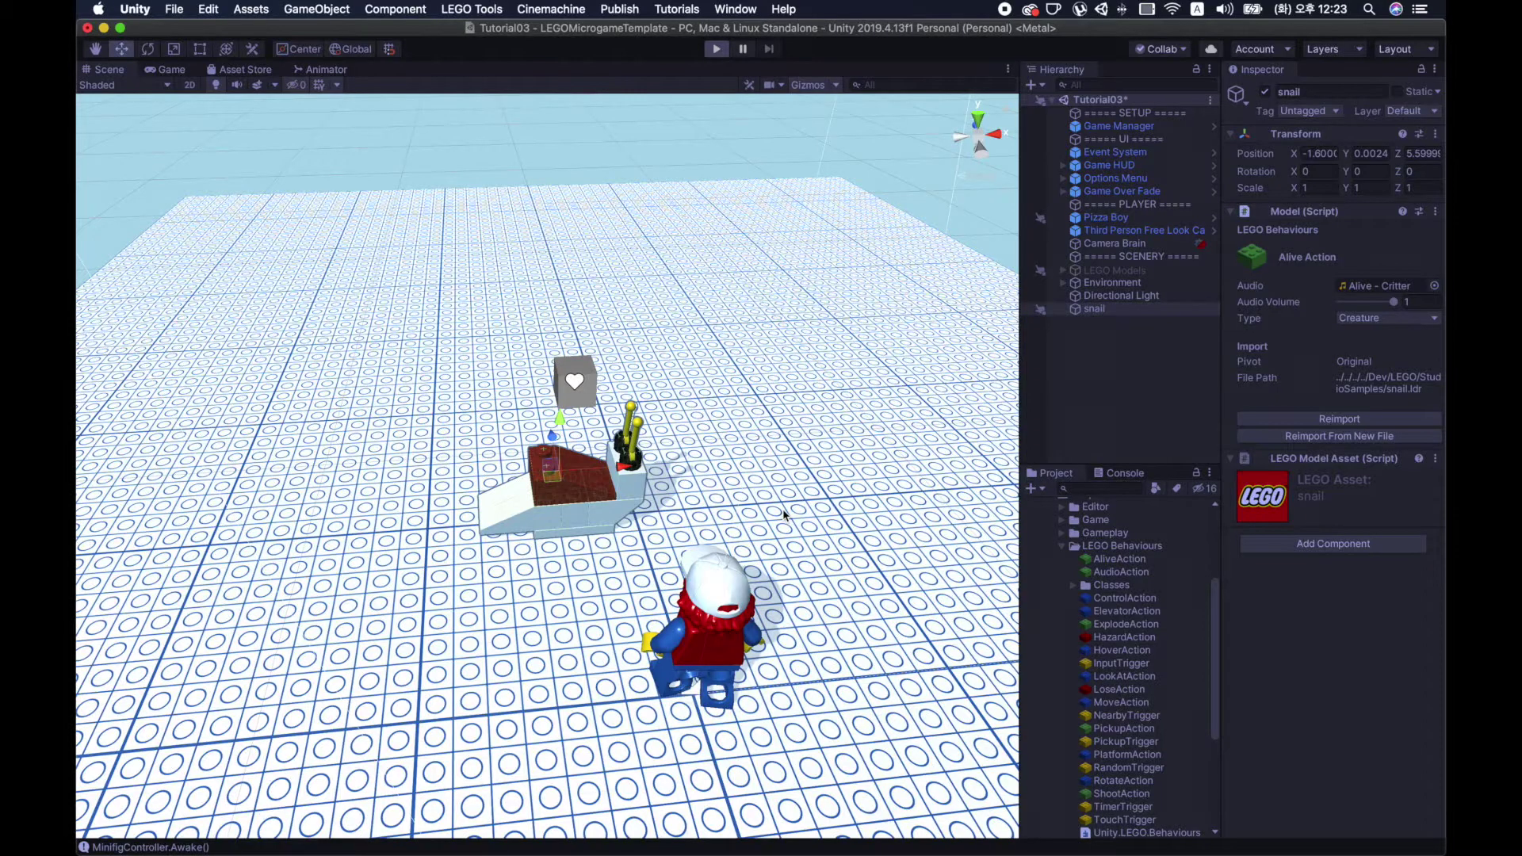
# Step: Start the LEGO Microgame in play mode and run the minifig past the snail
pyautogui.press('Tab')
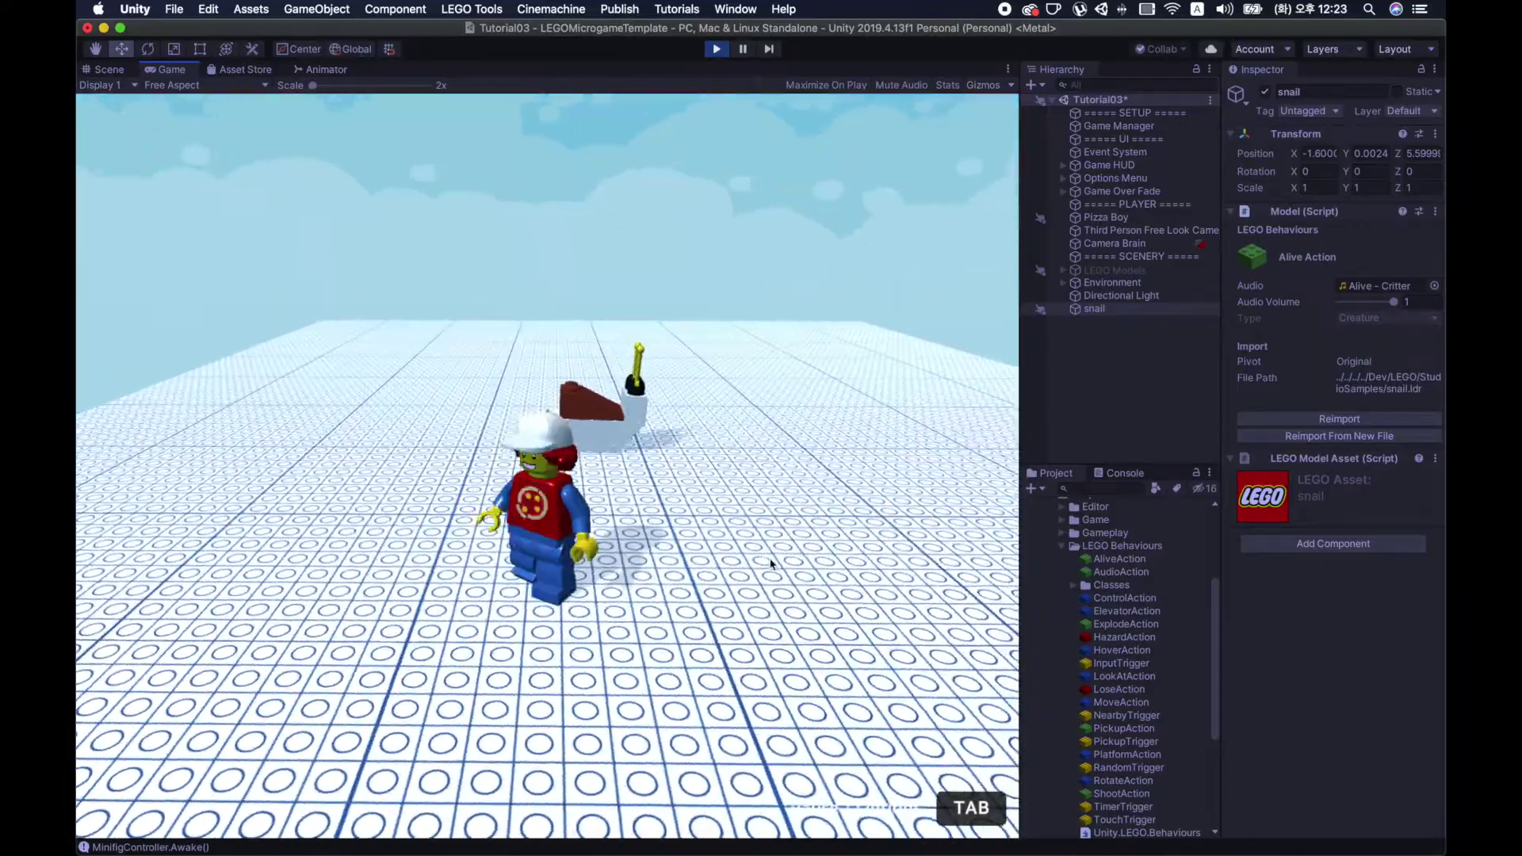
pyautogui.press('w')
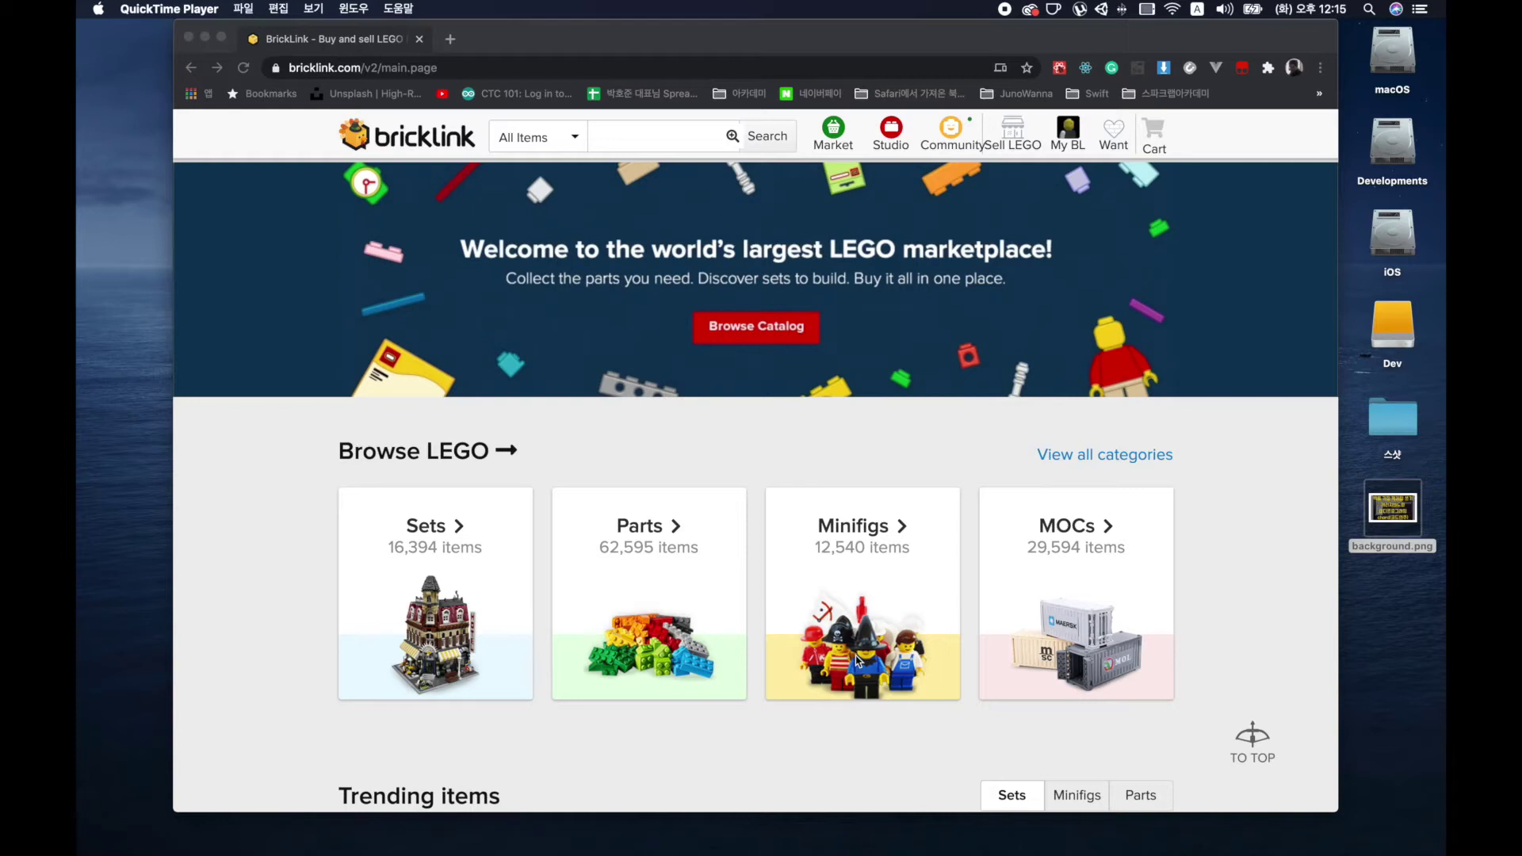
# Step: Reach the Studio 2.0 download page on bricklink.com, launch Studio, and minimize Chrome
pyautogui.click(769, 42)
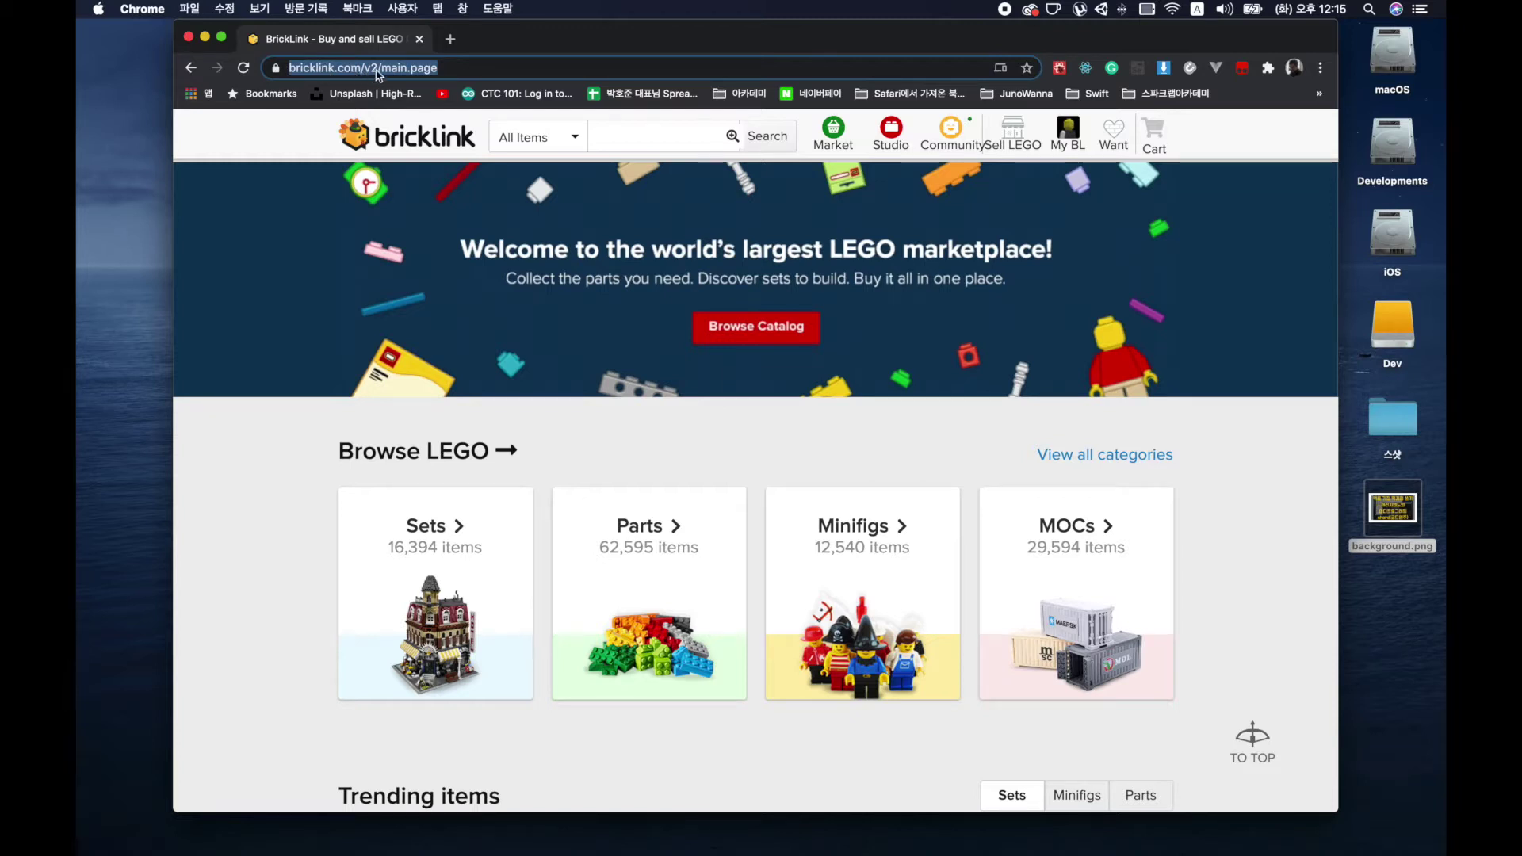
pyautogui.moveTo(891, 136)
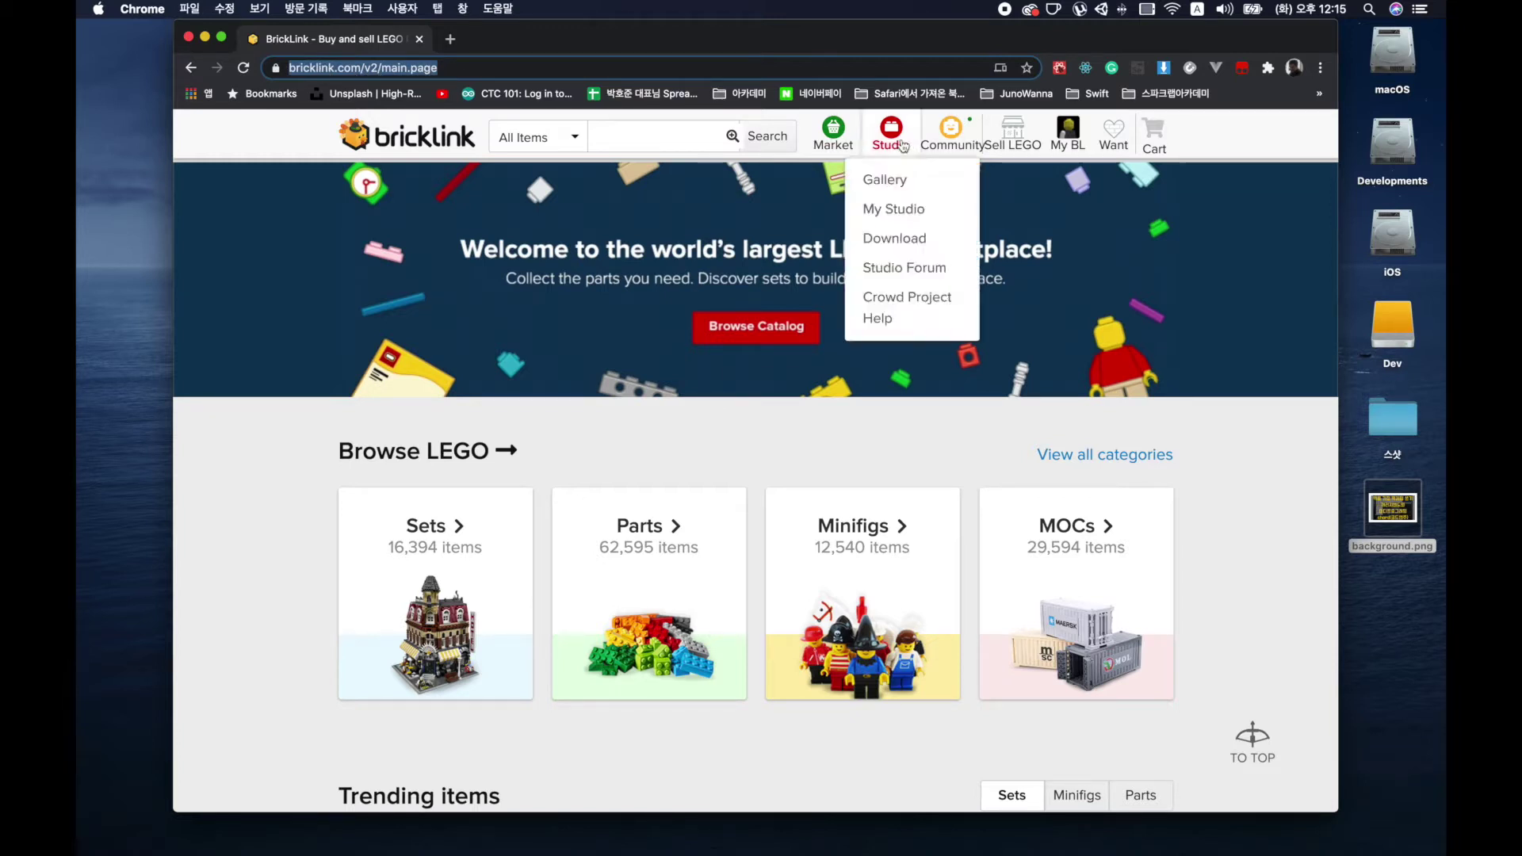
pyautogui.click(902, 242)
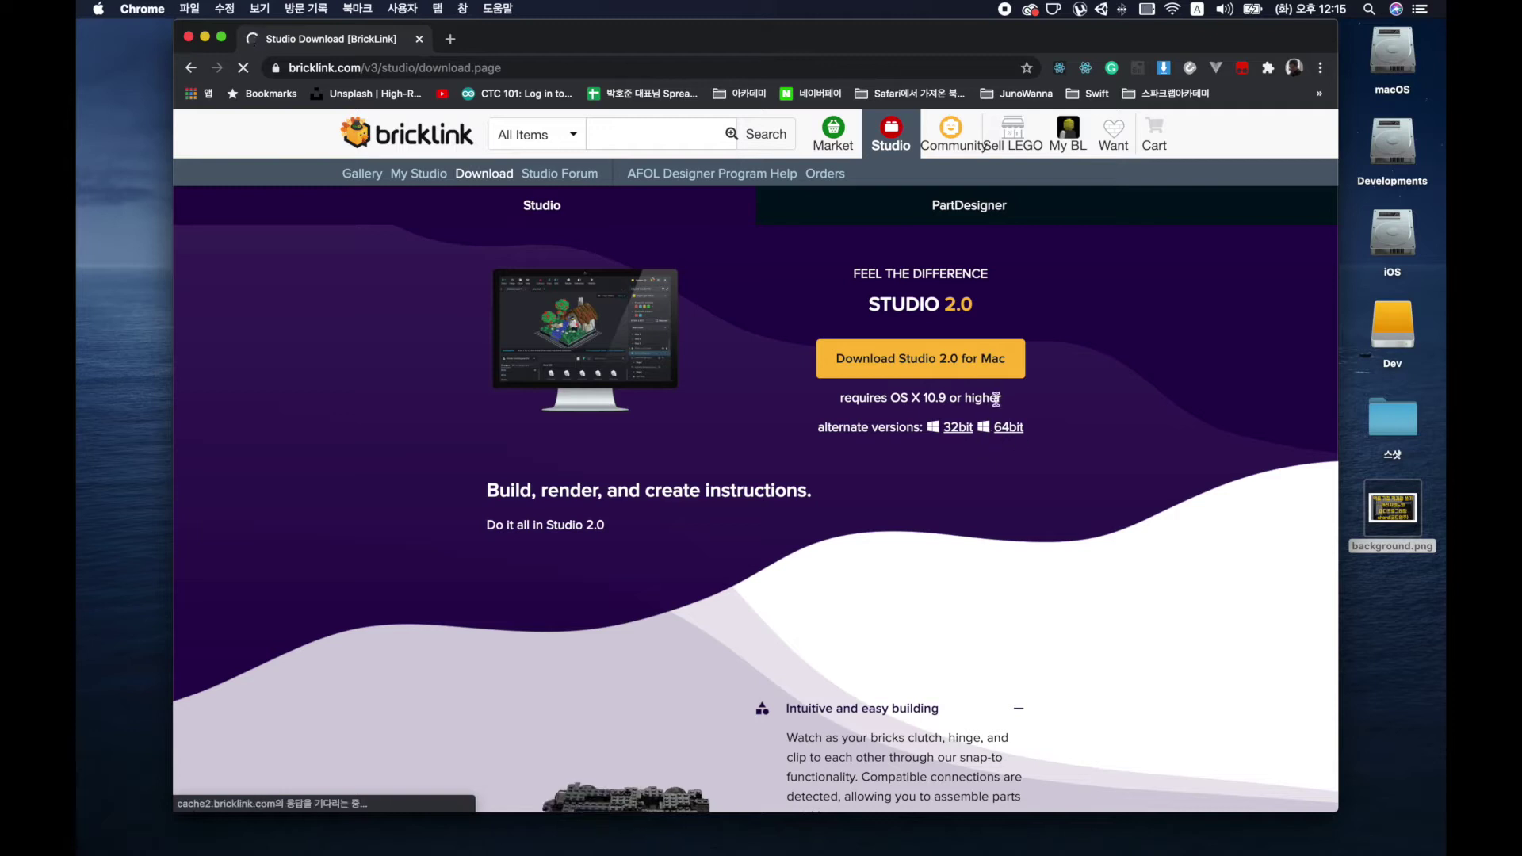
pyautogui.moveTo(554, 847)
pyautogui.click(514, 840)
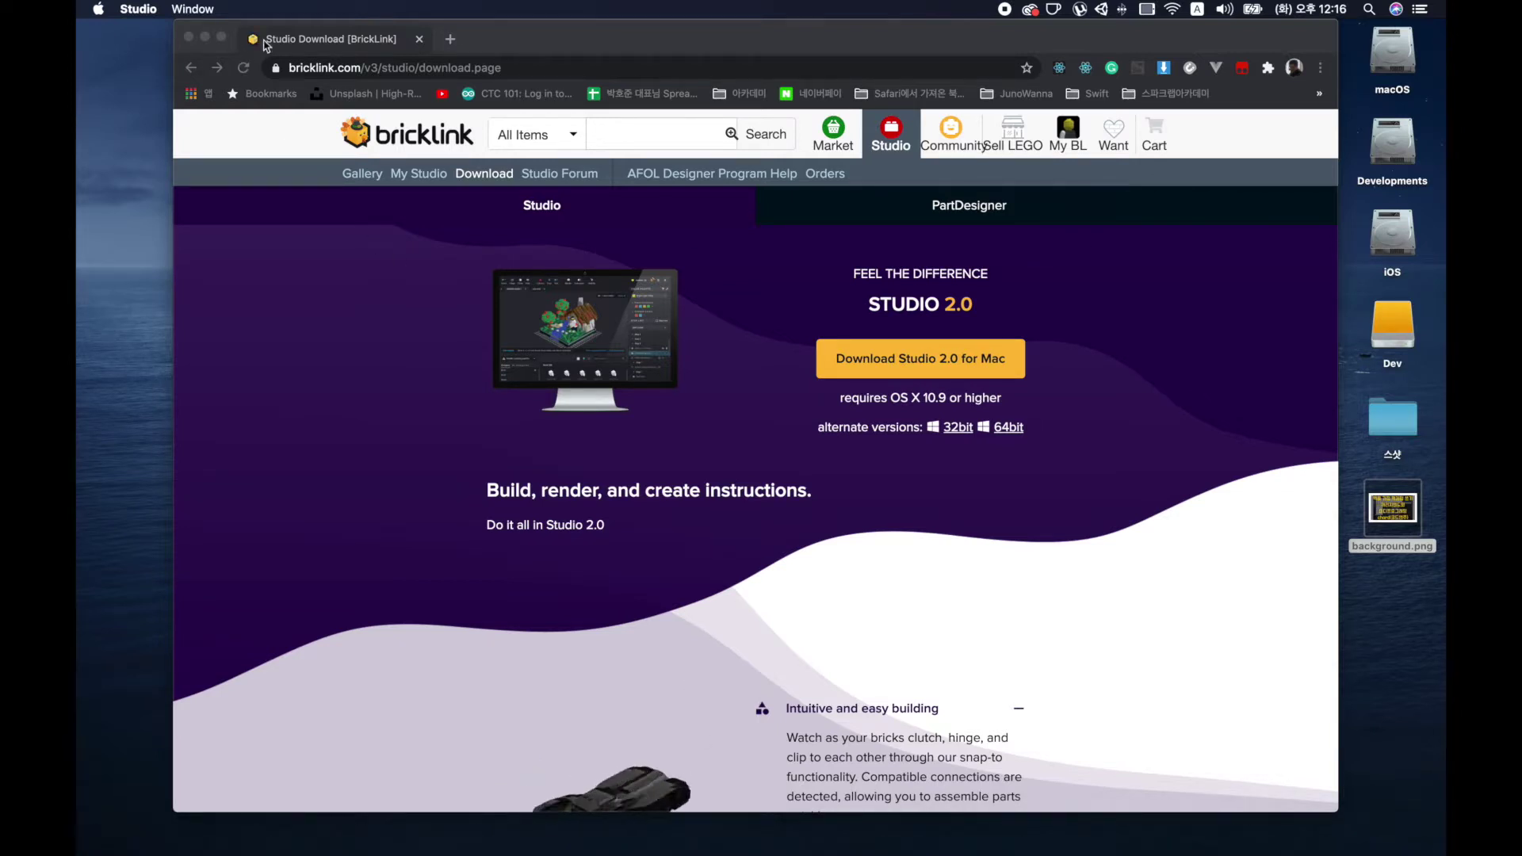
pyautogui.click(541, 35)
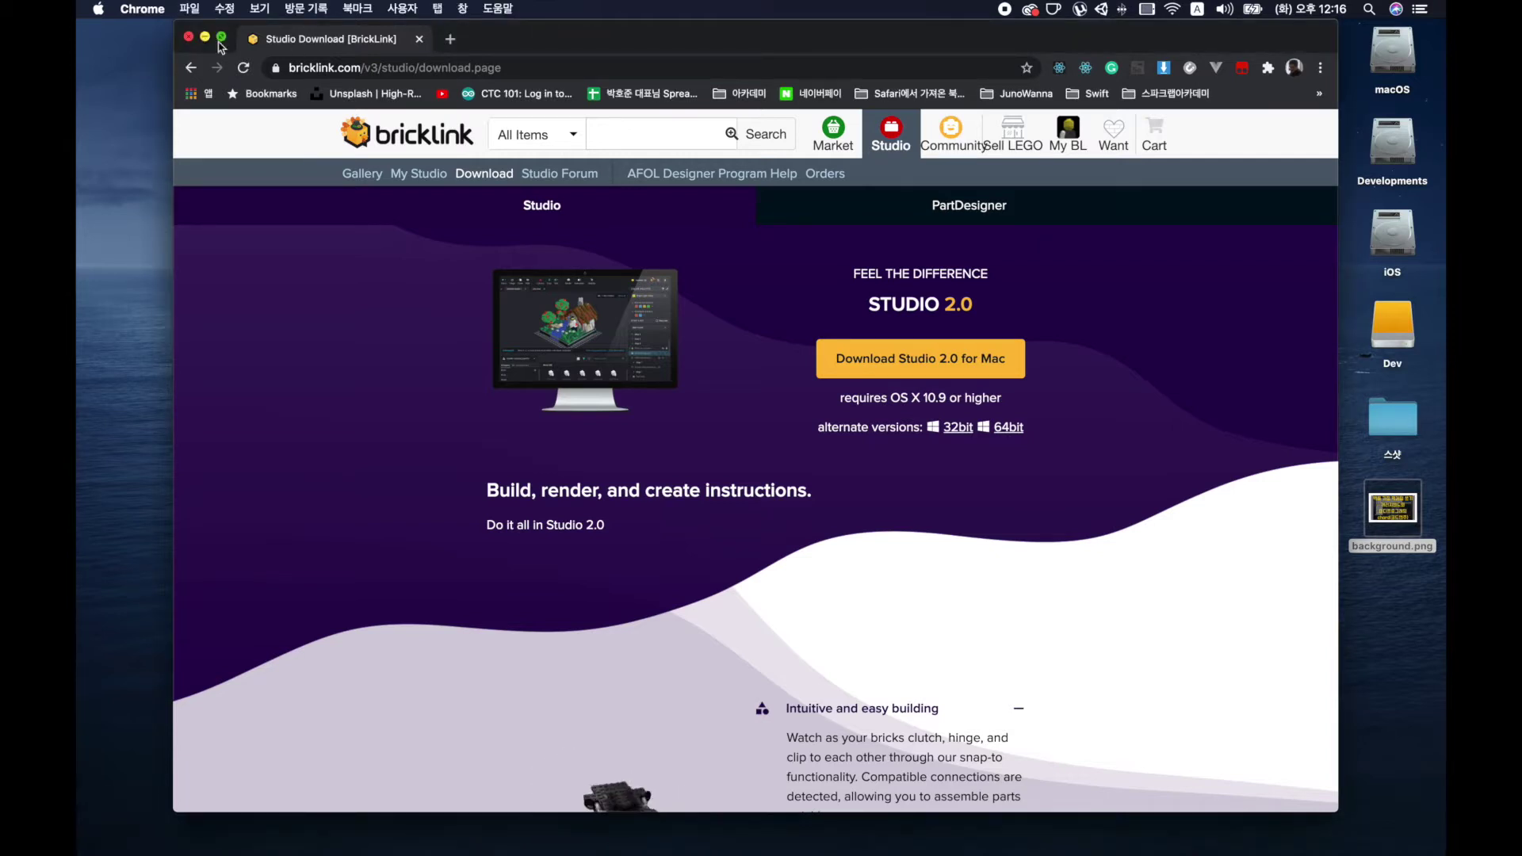
pyautogui.click(205, 36)
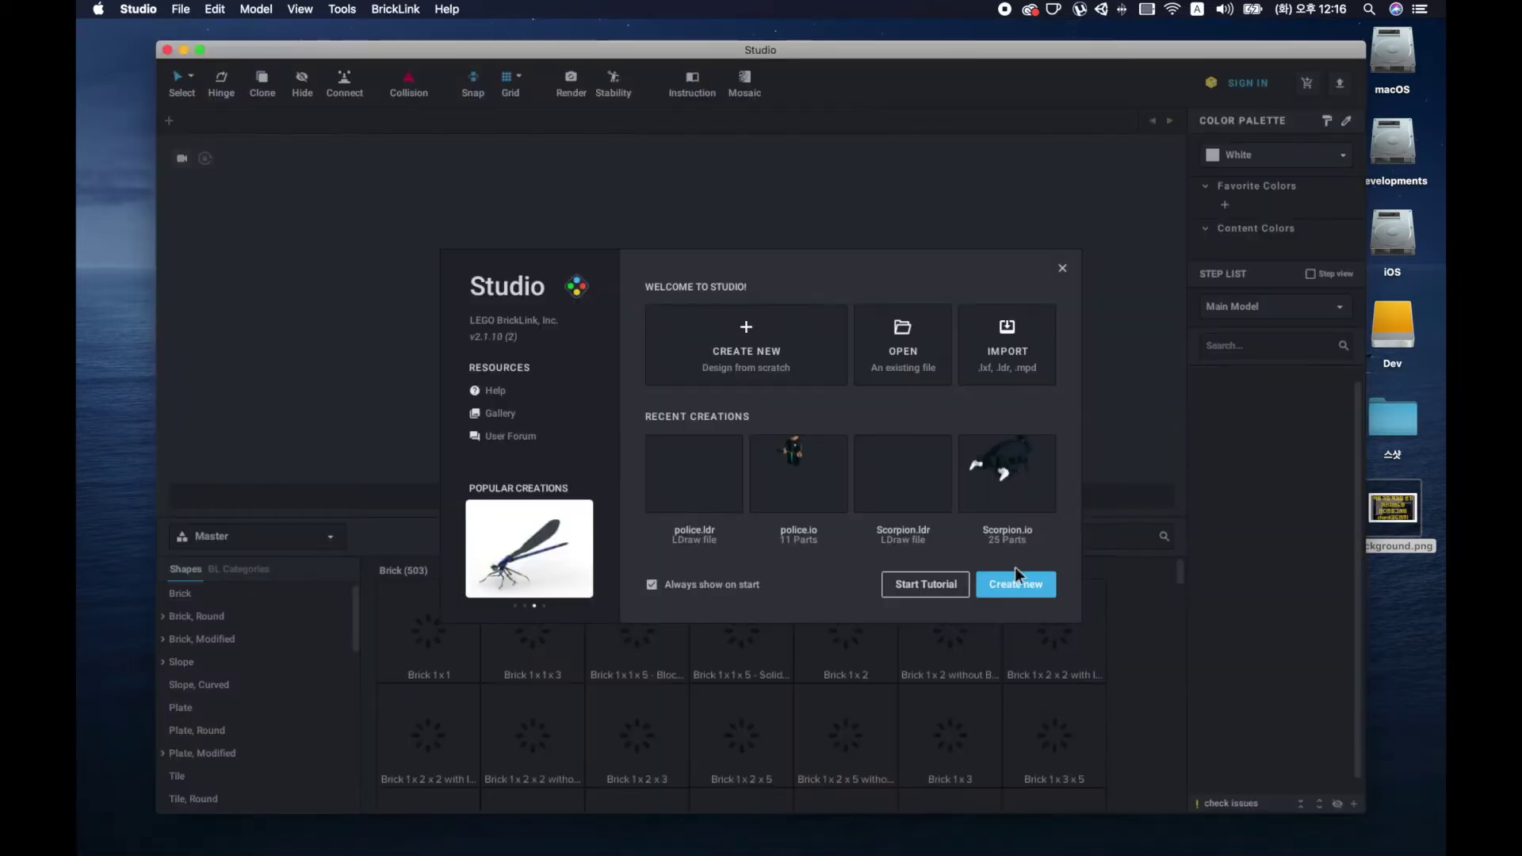
# Step: Dismiss the welcome screen for a new Untitled Model and search parts for 'brick 1X2'
pyautogui.click(1018, 582)
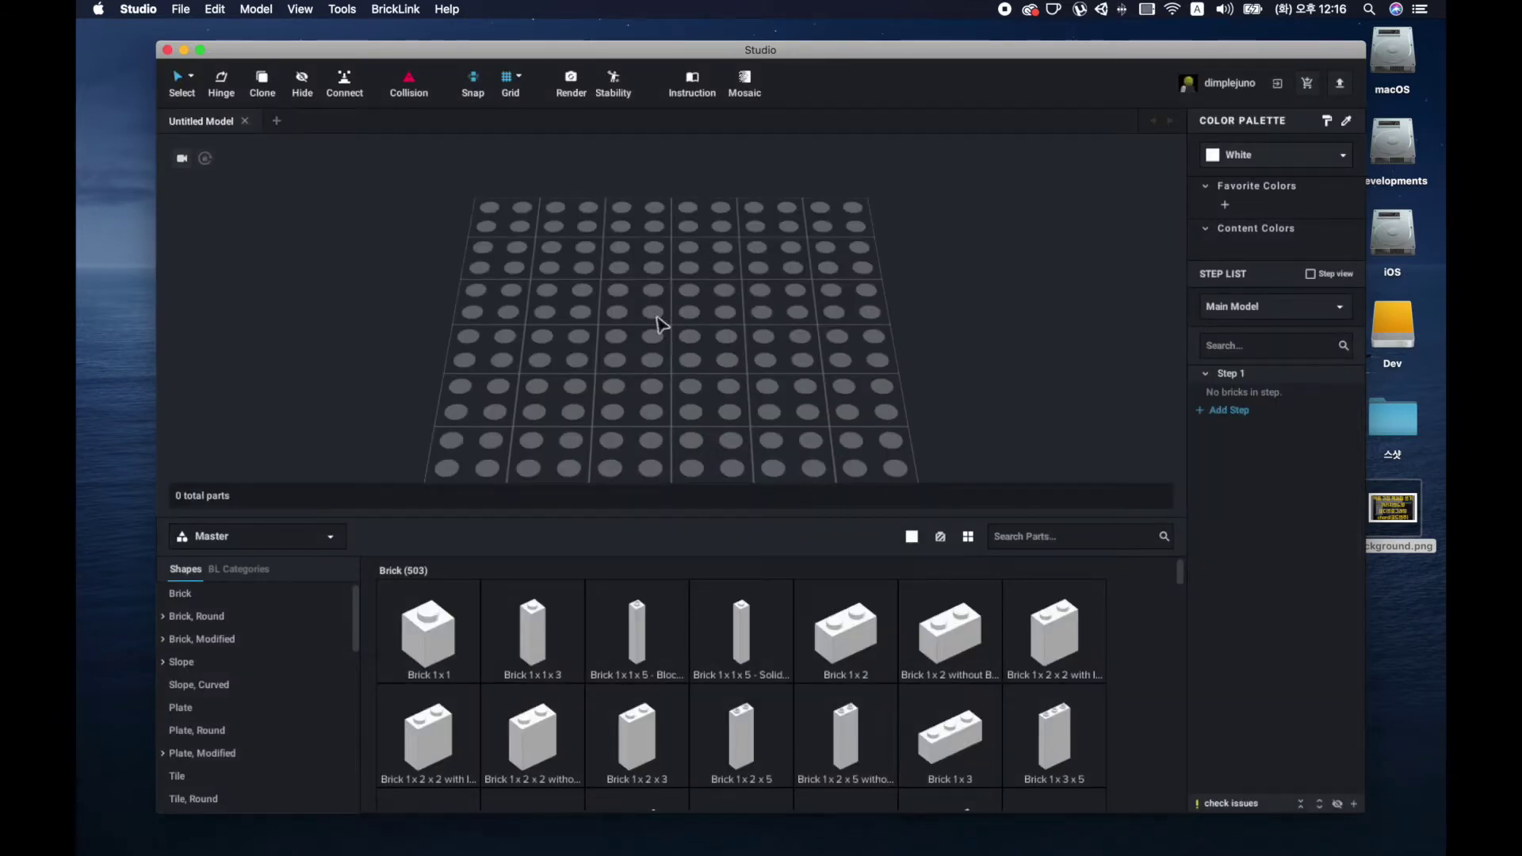
pyautogui.click(1068, 538)
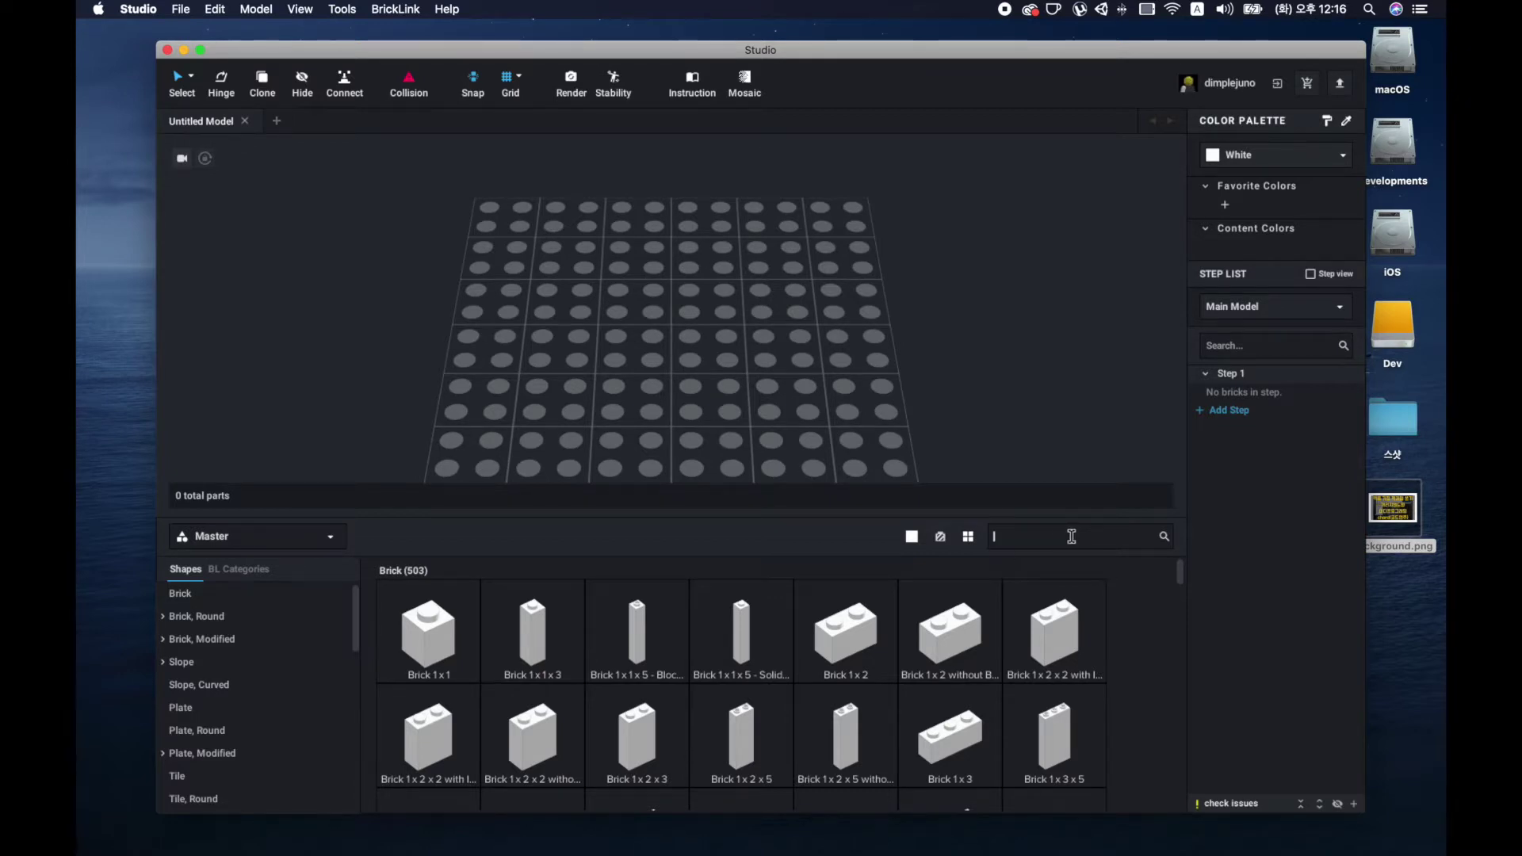
pyautogui.write('brick')
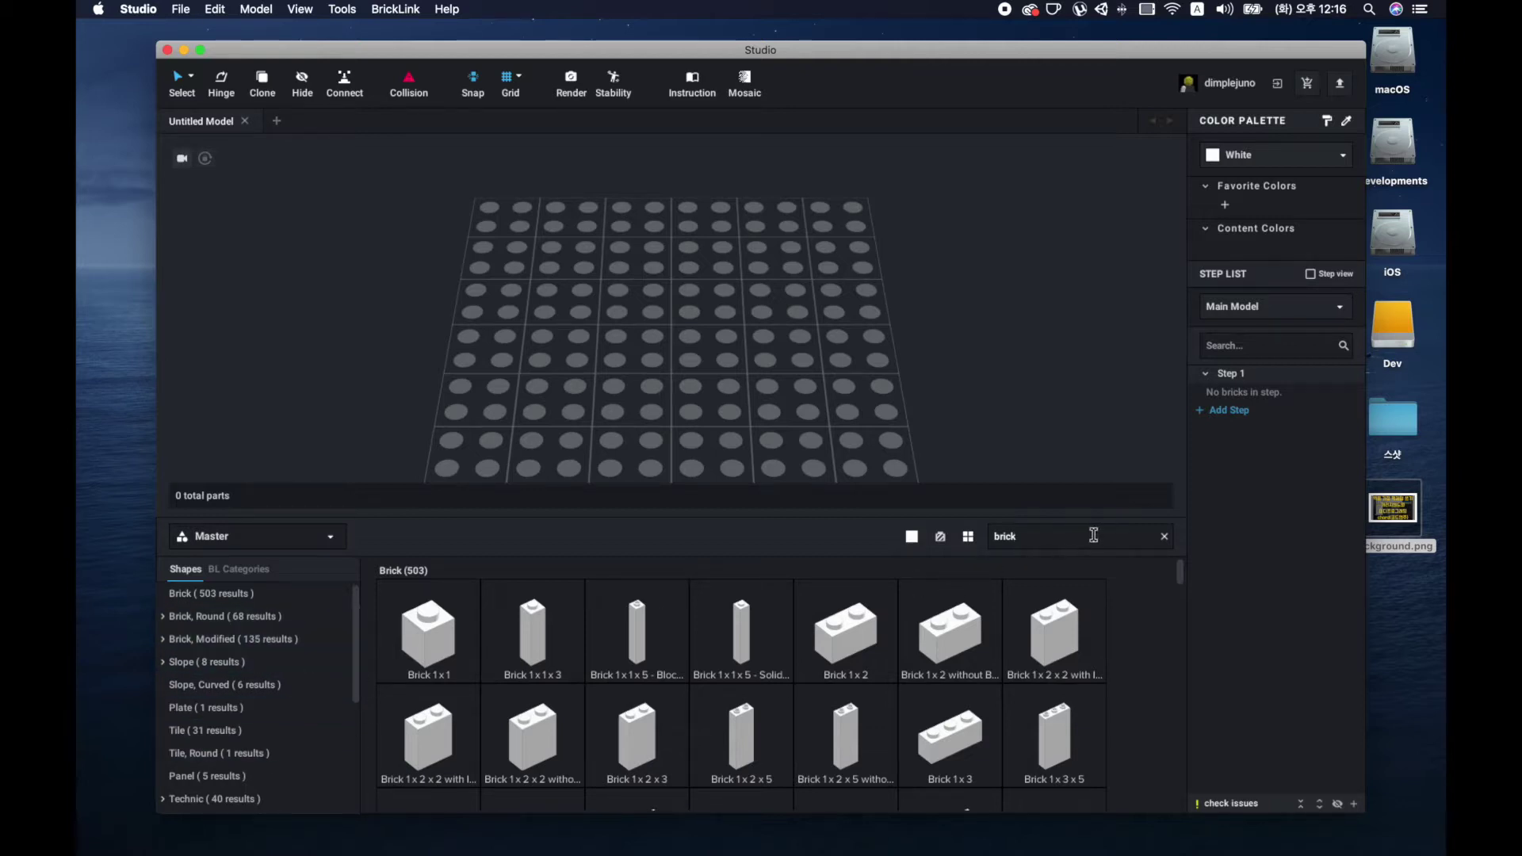
pyautogui.write(' 1')
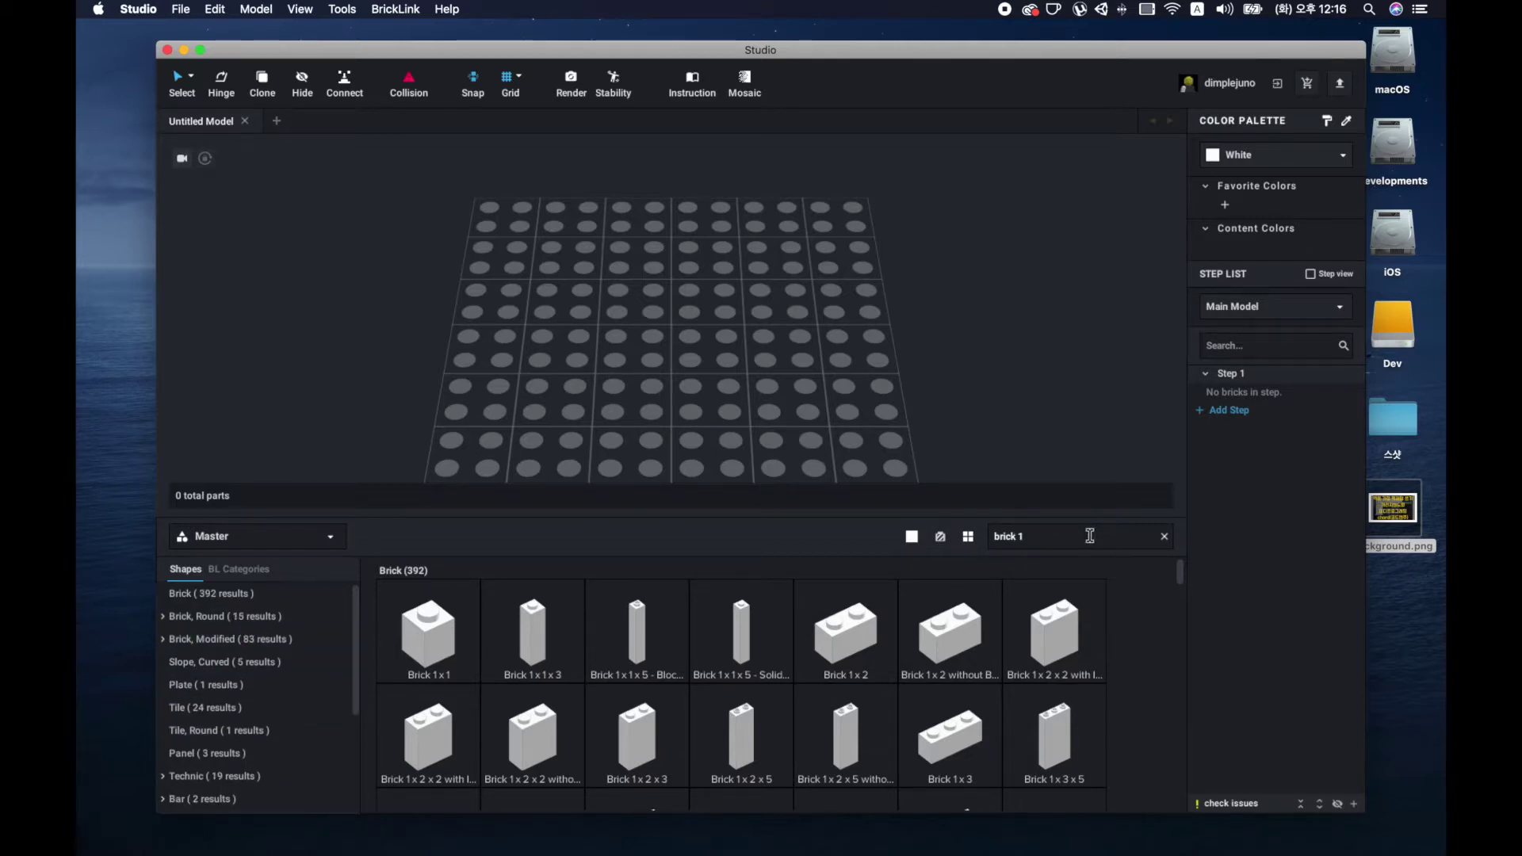
pyautogui.write('X2')
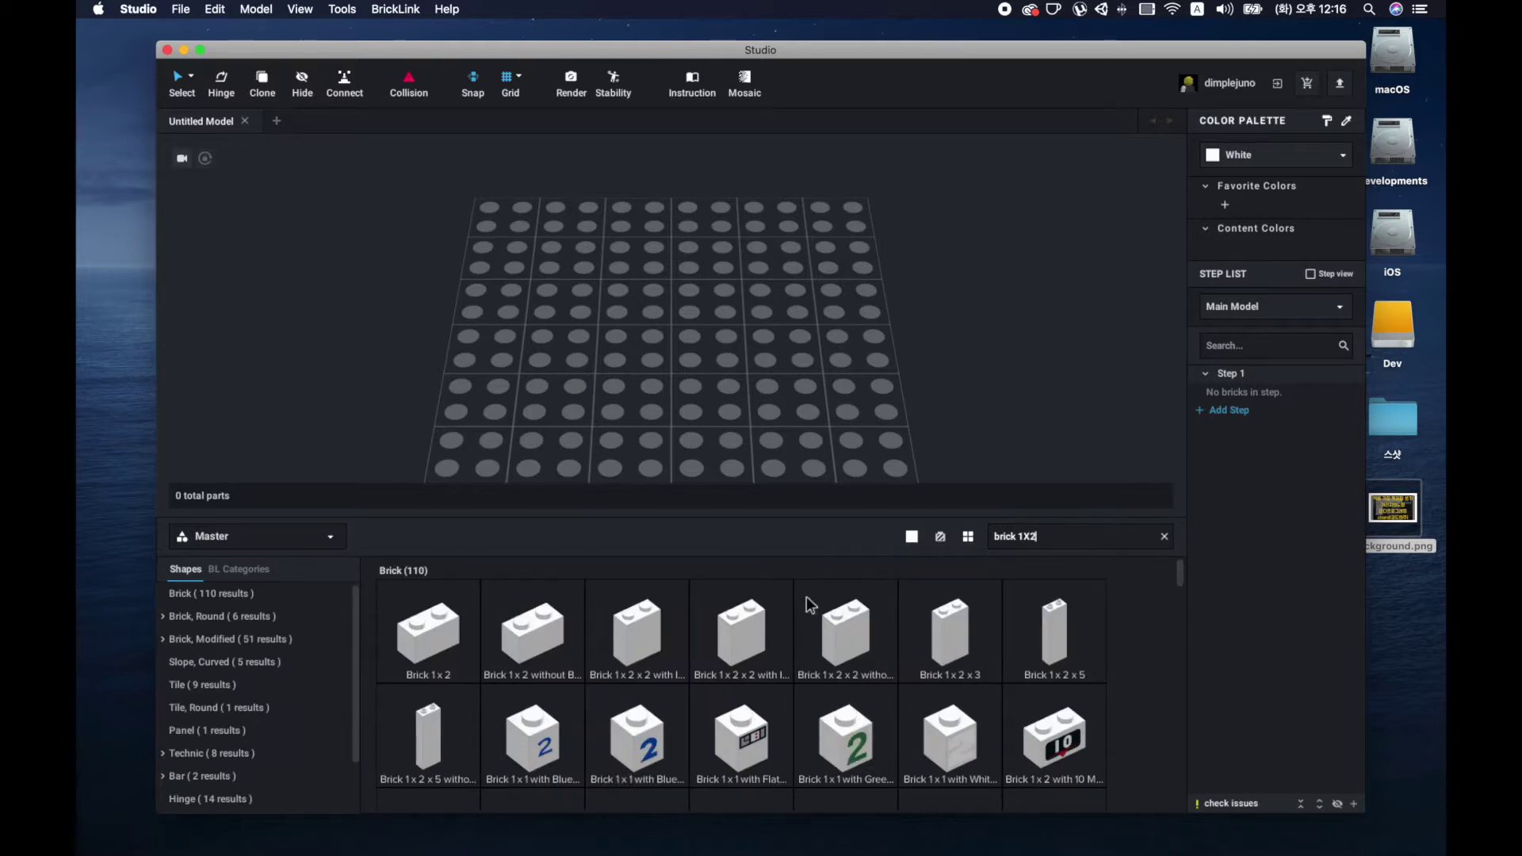
# Step: Add a white Brick 1 x 2 and a Plate 2 x 3, turning the brick front-to-back
pyautogui.moveTo(444, 634); pyautogui.dragTo(726, 273)
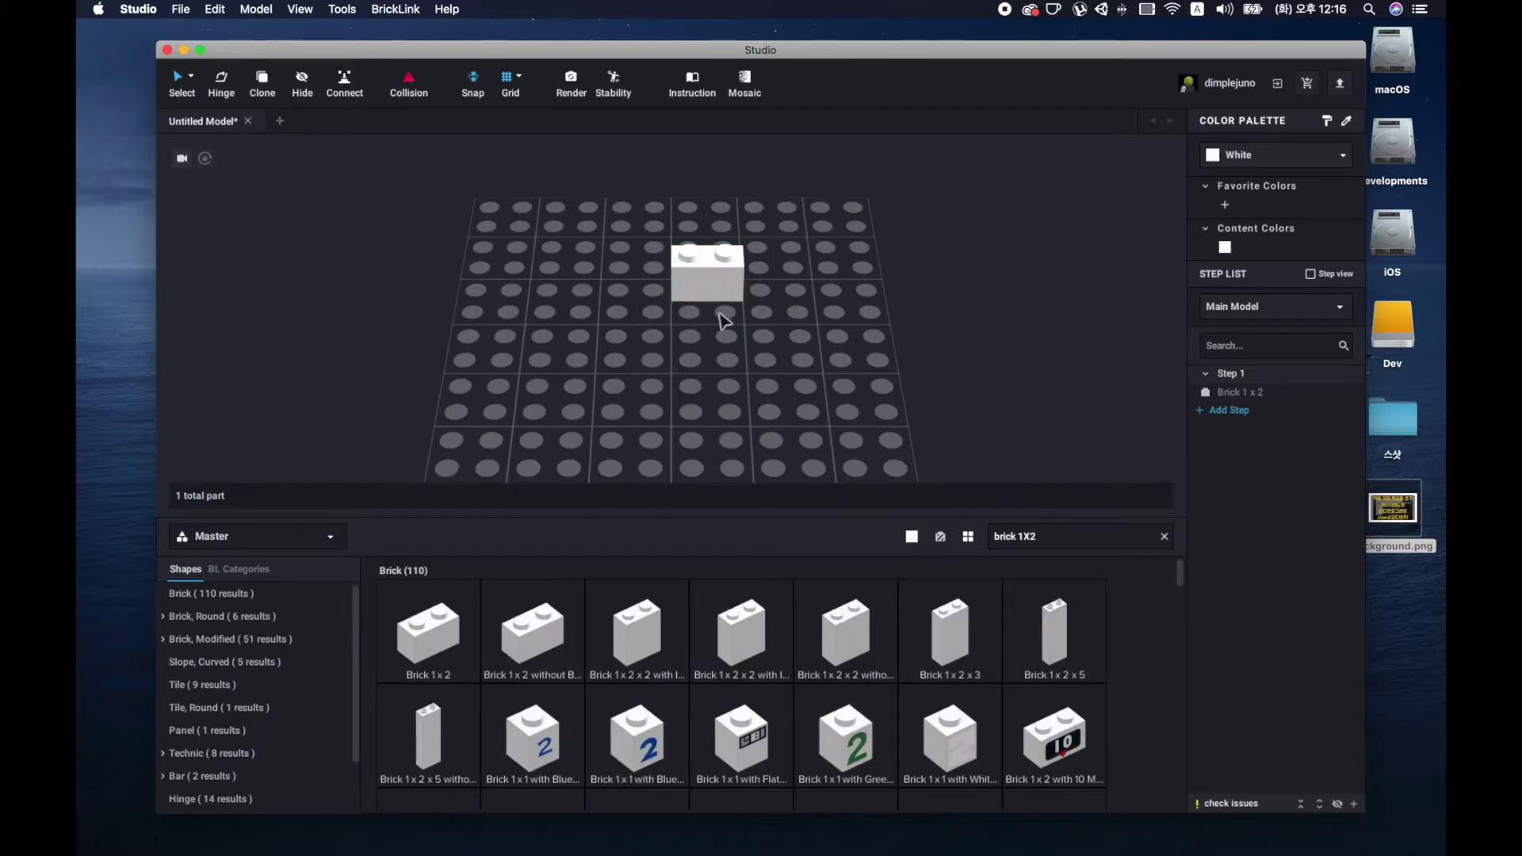
pyautogui.click(1063, 538)
pyautogui.press('BackSpace')
pyautogui.write('plate 2')
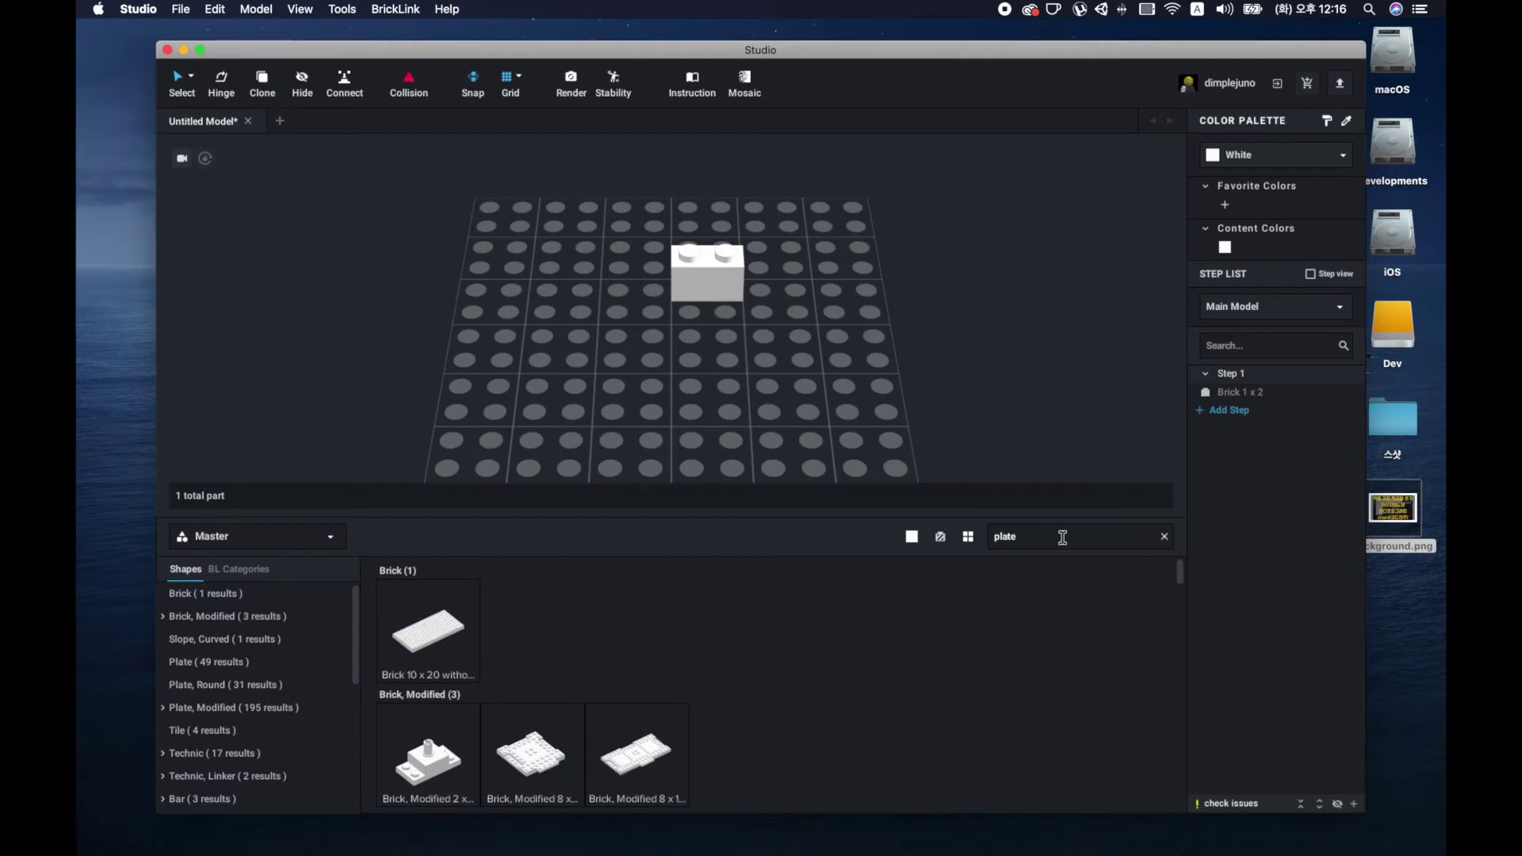
pyautogui.write('X')
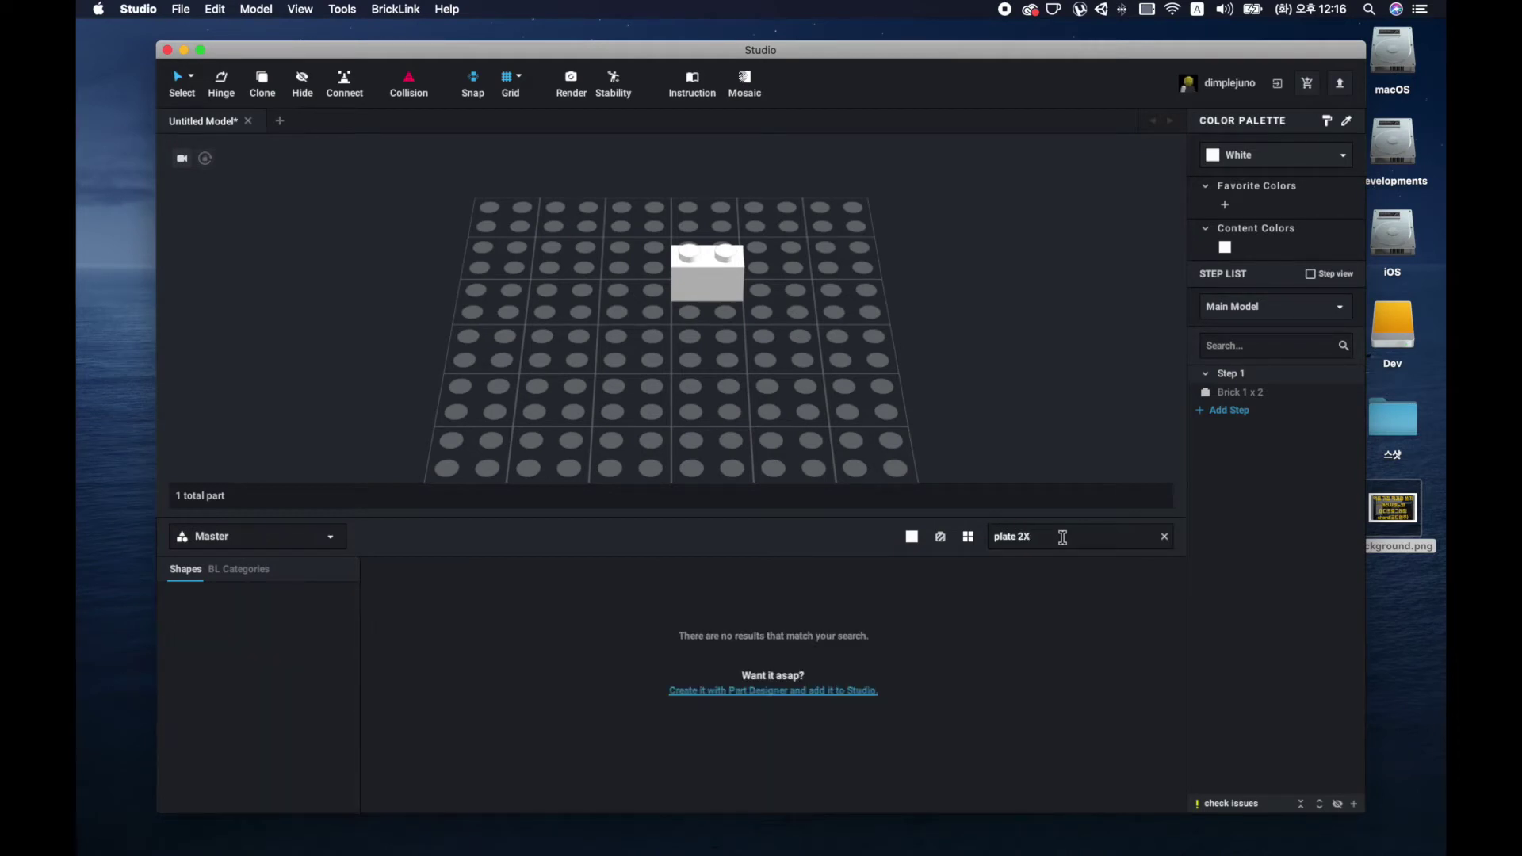
pyautogui.write('3')
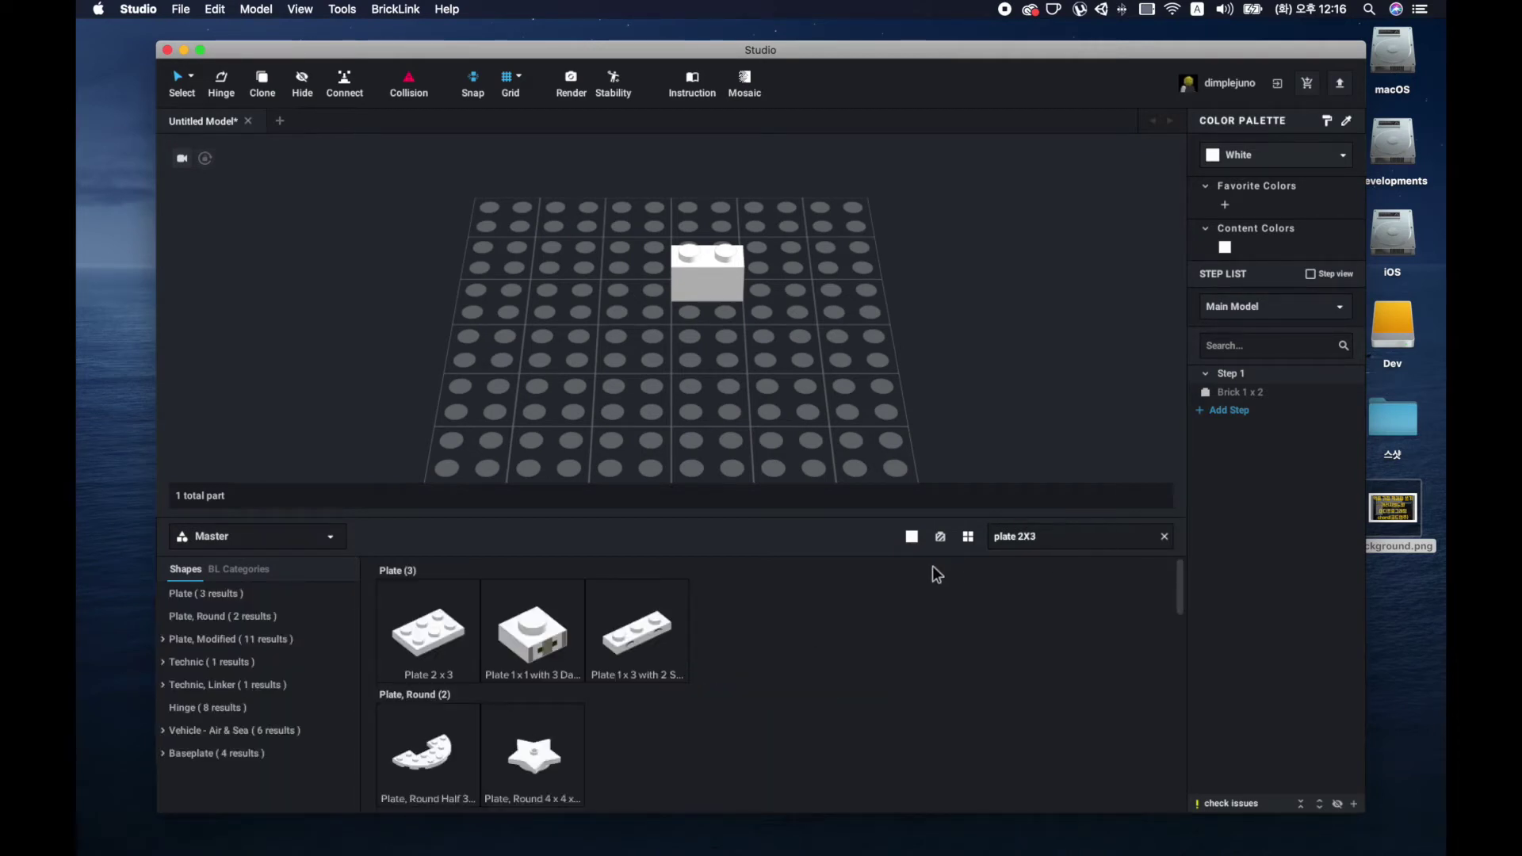
pyautogui.moveTo(438, 640); pyautogui.dragTo(694, 347)
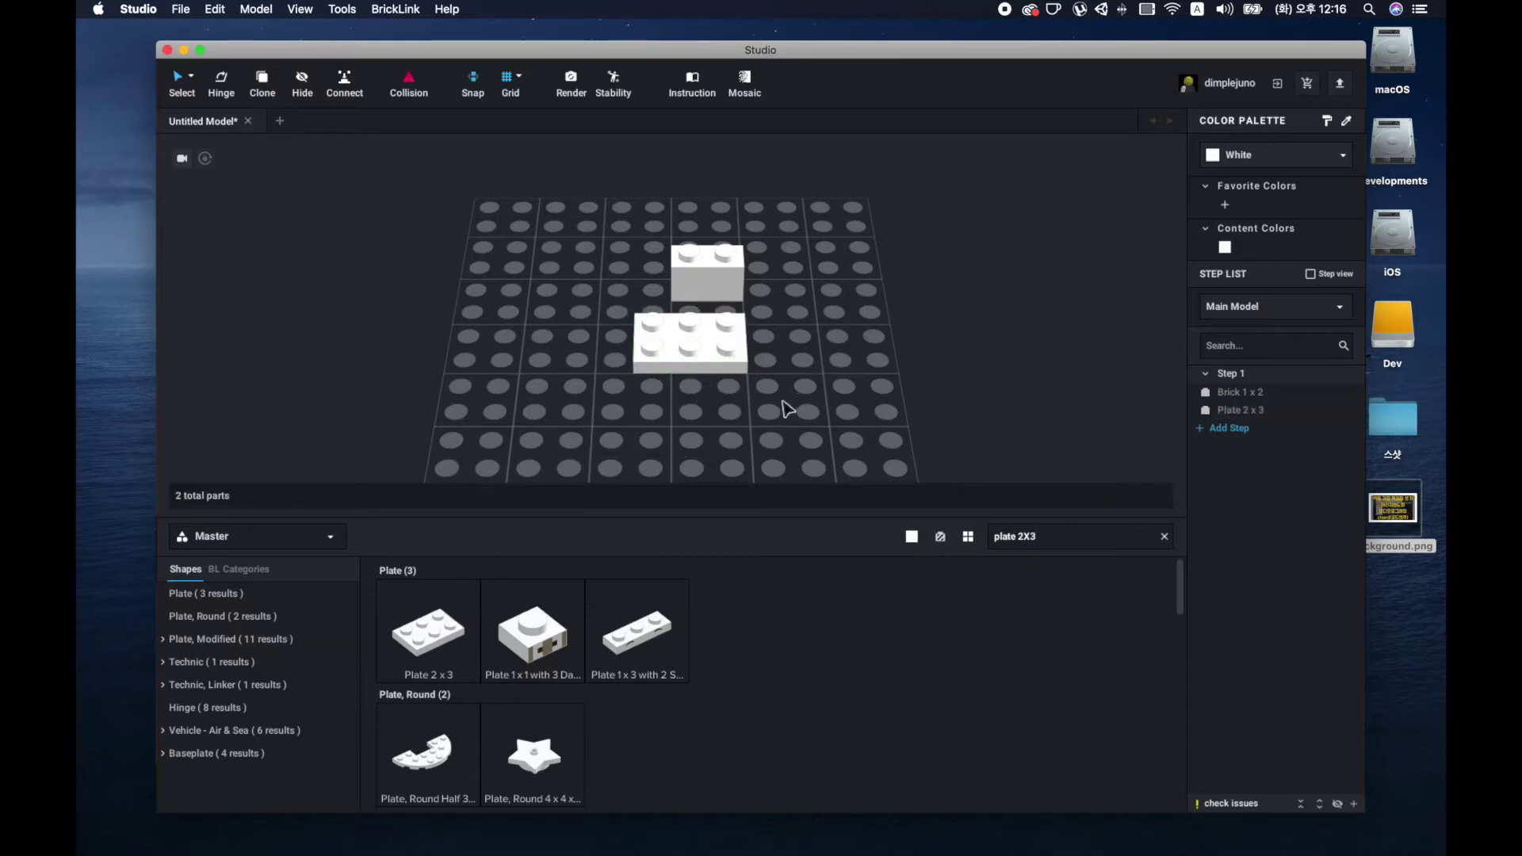
pyautogui.click(727, 286)
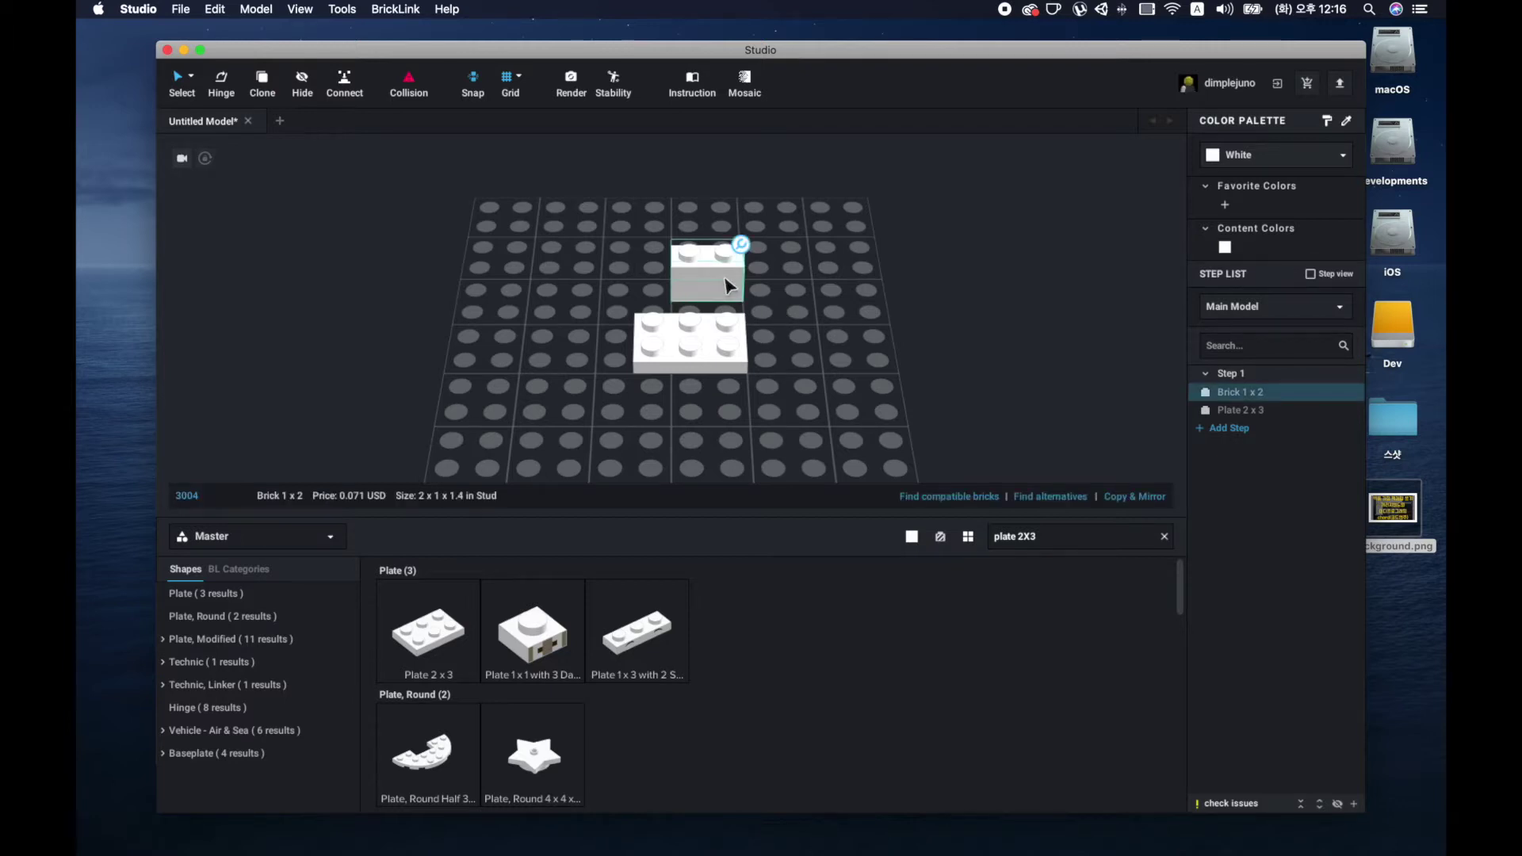
pyautogui.press('Right')
# Step: Set the rotated Brick 1 x 2 onto the middle of the Plate 2 x 3
pyautogui.moveTo(727, 286)
pyautogui.mouseDown()
pyautogui.moveTo(704, 345)
pyautogui.moveTo(703, 318)
pyautogui.mouseUp()
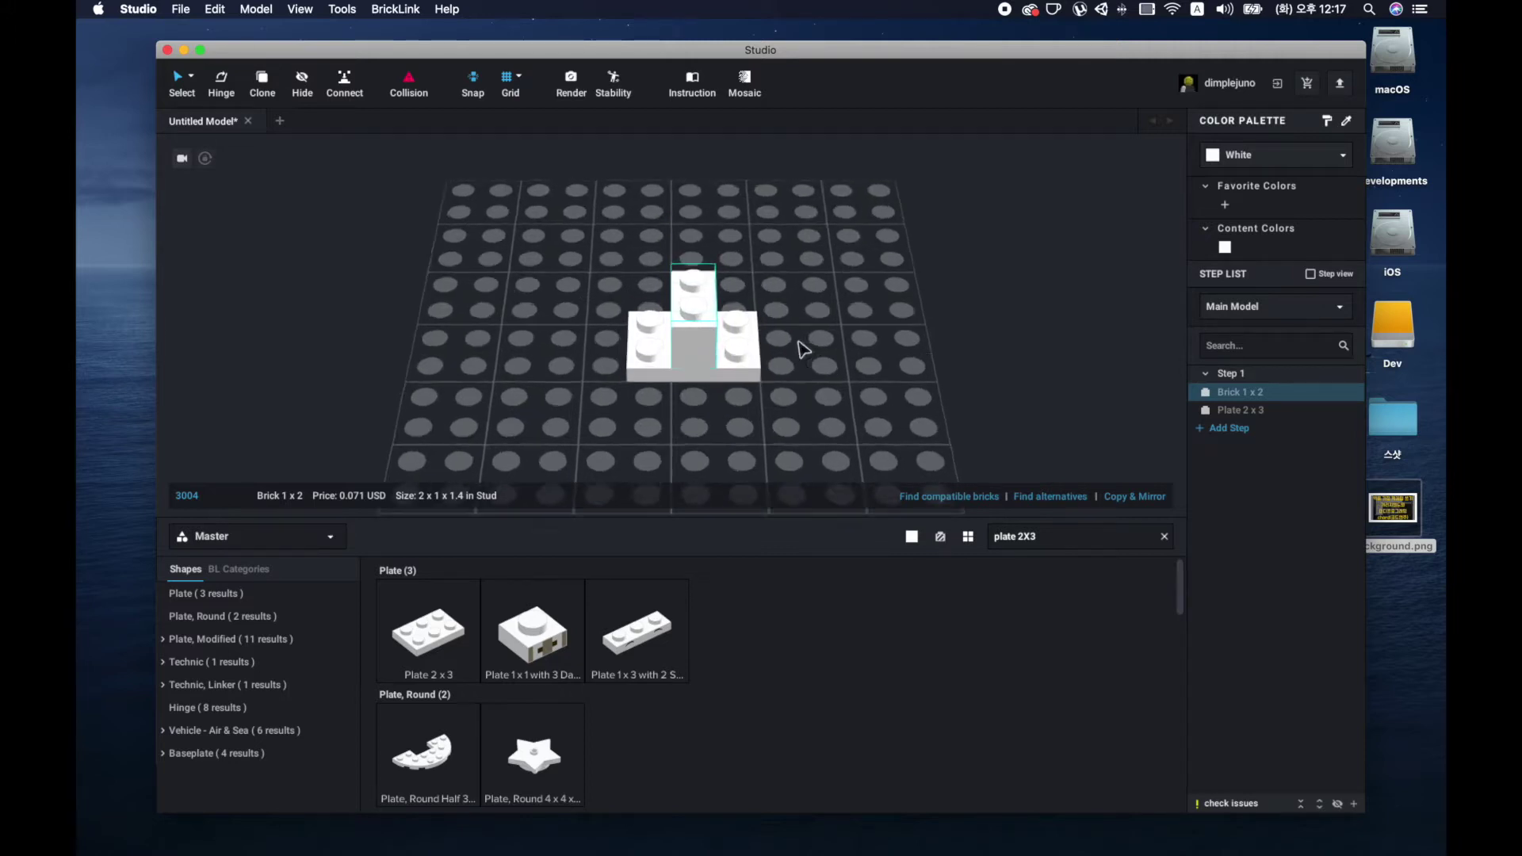
pyautogui.scroll(3, 802, 346)
pyautogui.scroll(2, 862, 353)
pyautogui.scroll(3, 868, 357)
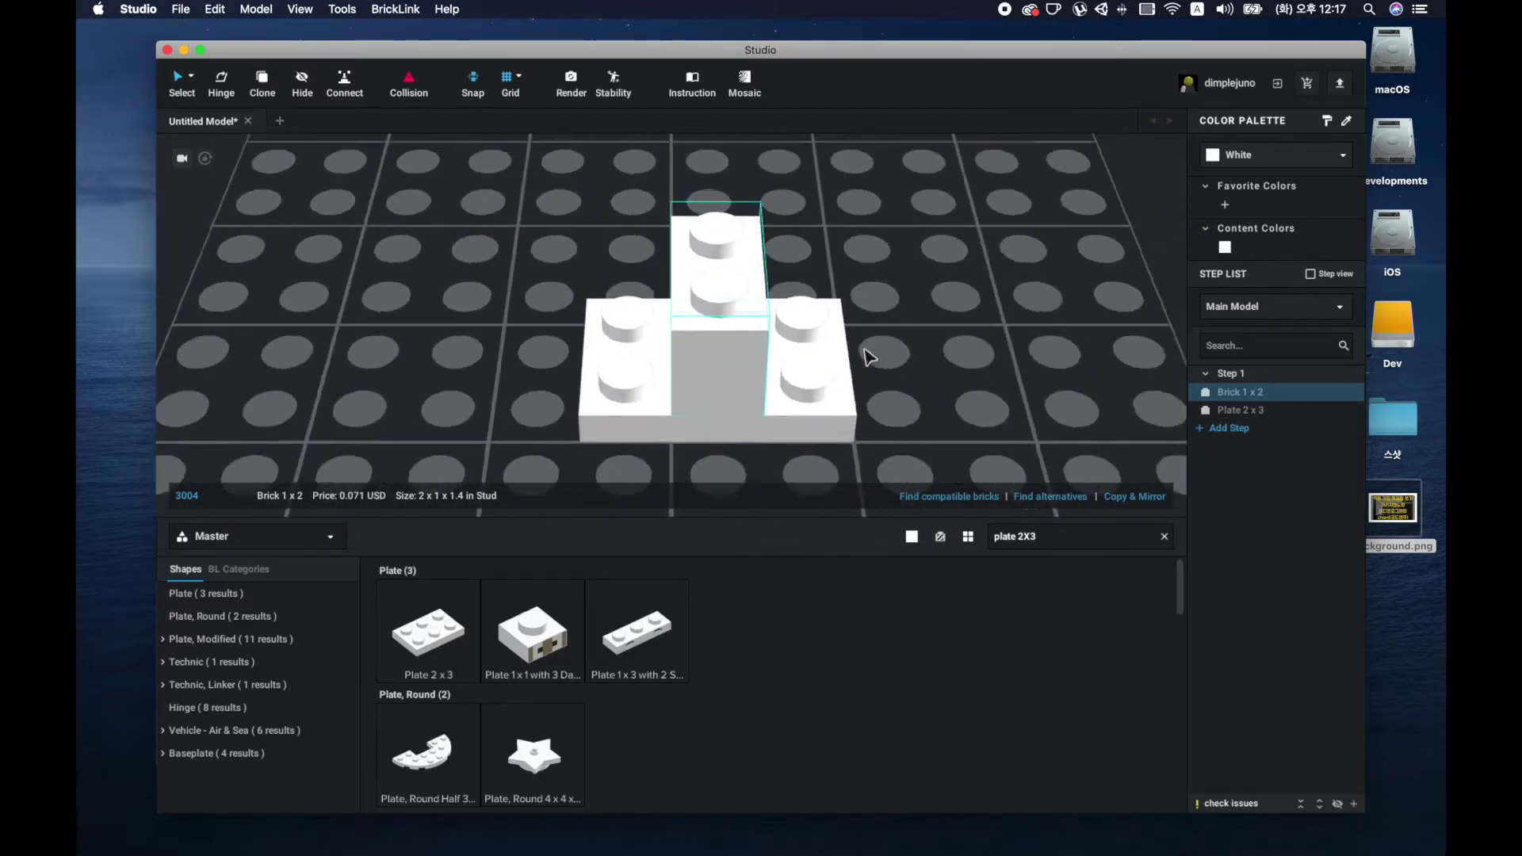
pyautogui.scroll(1, 868, 357)
pyautogui.scroll(-2, 868, 357)
pyautogui.scroll(-2, 868, 357)
pyautogui.scroll(-2, 868, 357)
# Step: Orbit and pan the view to inspect the two-part assembly, then deselect the brick
pyautogui.moveTo(877, 350)
pyautogui.mouseDown(button='right')
pyautogui.moveTo(857, 374)
pyautogui.moveTo(868, 350)
pyautogui.moveTo(920, 379)
pyautogui.moveTo(961, 364)
pyautogui.moveTo(843, 374)
pyautogui.moveTo(904, 365)
pyautogui.mouseUp(button='right')
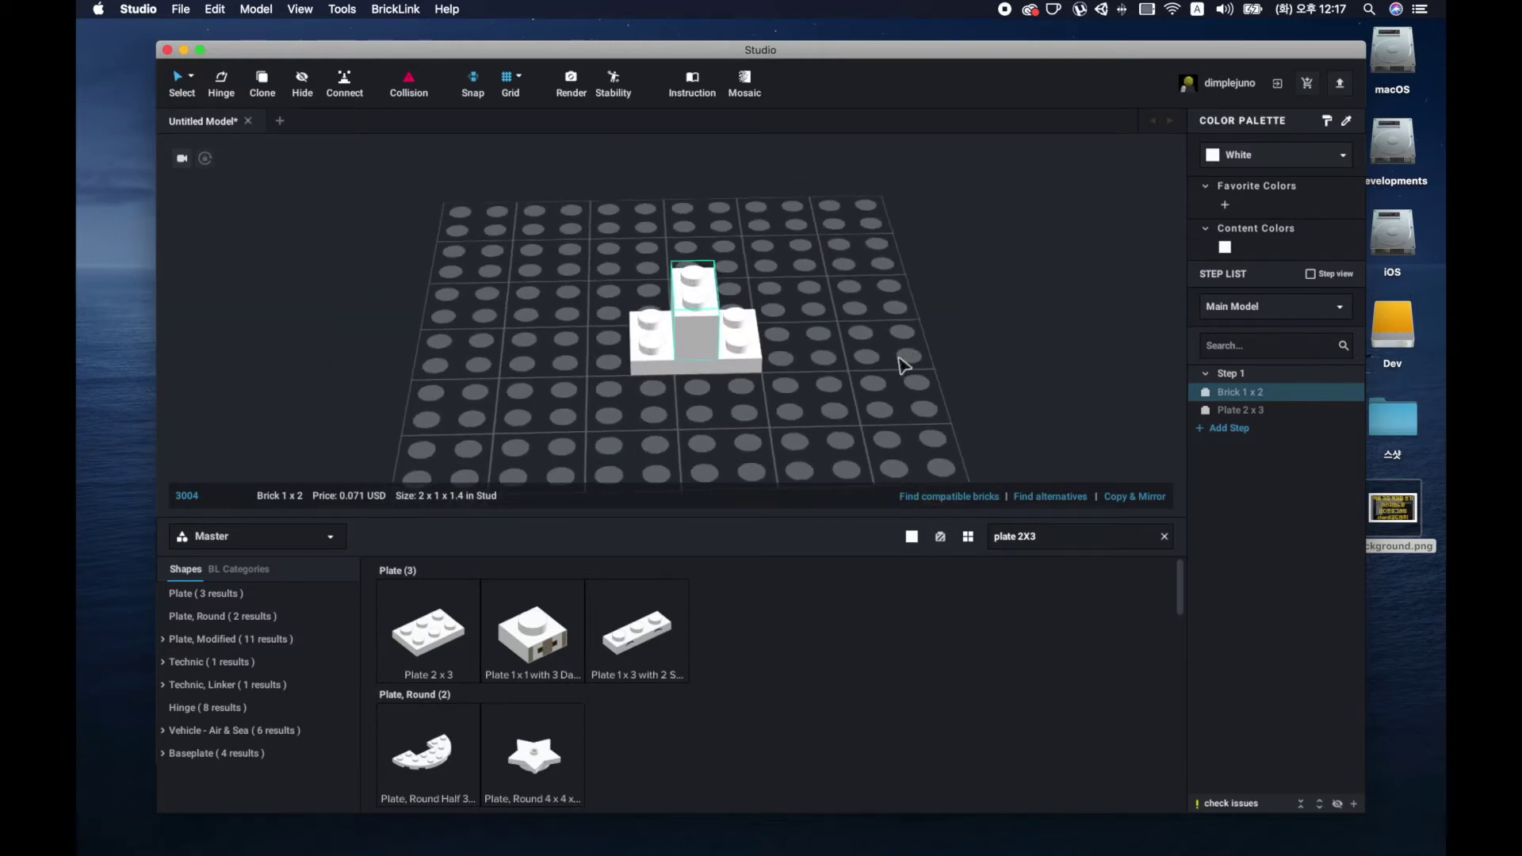
pyautogui.moveTo(848, 381)
pyautogui.mouseDown(button='middle')
pyautogui.moveTo(740, 418)
pyautogui.moveTo(825, 425)
pyautogui.moveTo(595, 401)
pyautogui.moveTo(856, 411)
pyautogui.moveTo(608, 401)
pyautogui.moveTo(783, 411)
pyautogui.moveTo(768, 414)
pyautogui.moveTo(710, 401)
pyautogui.moveTo(792, 380)
pyautogui.mouseUp(button='middle')
pyautogui.scroll(2, 792, 380)
pyautogui.scroll(-2, 802, 370)
pyautogui.moveTo(802, 370)
pyautogui.mouseDown(button='right')
pyautogui.moveTo(764, 384)
pyautogui.moveTo(824, 372)
pyautogui.mouseUp(button='right')
pyautogui.scroll(1, 824, 372)
pyautogui.scroll(2, 824, 368)
pyautogui.scroll(1, 840, 345)
pyautogui.click(831, 352)
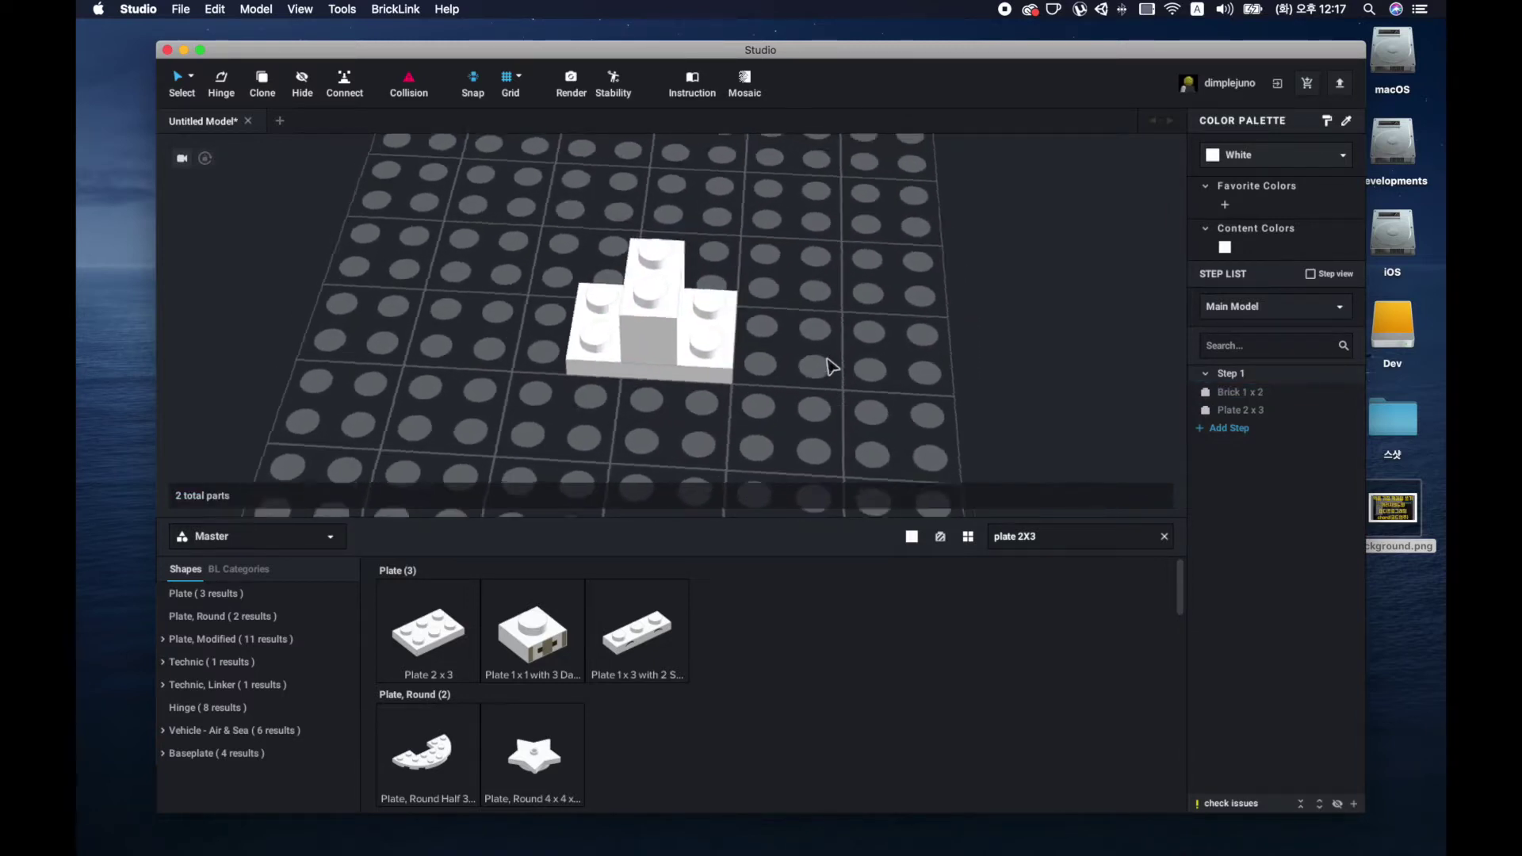
pyautogui.click(1061, 534)
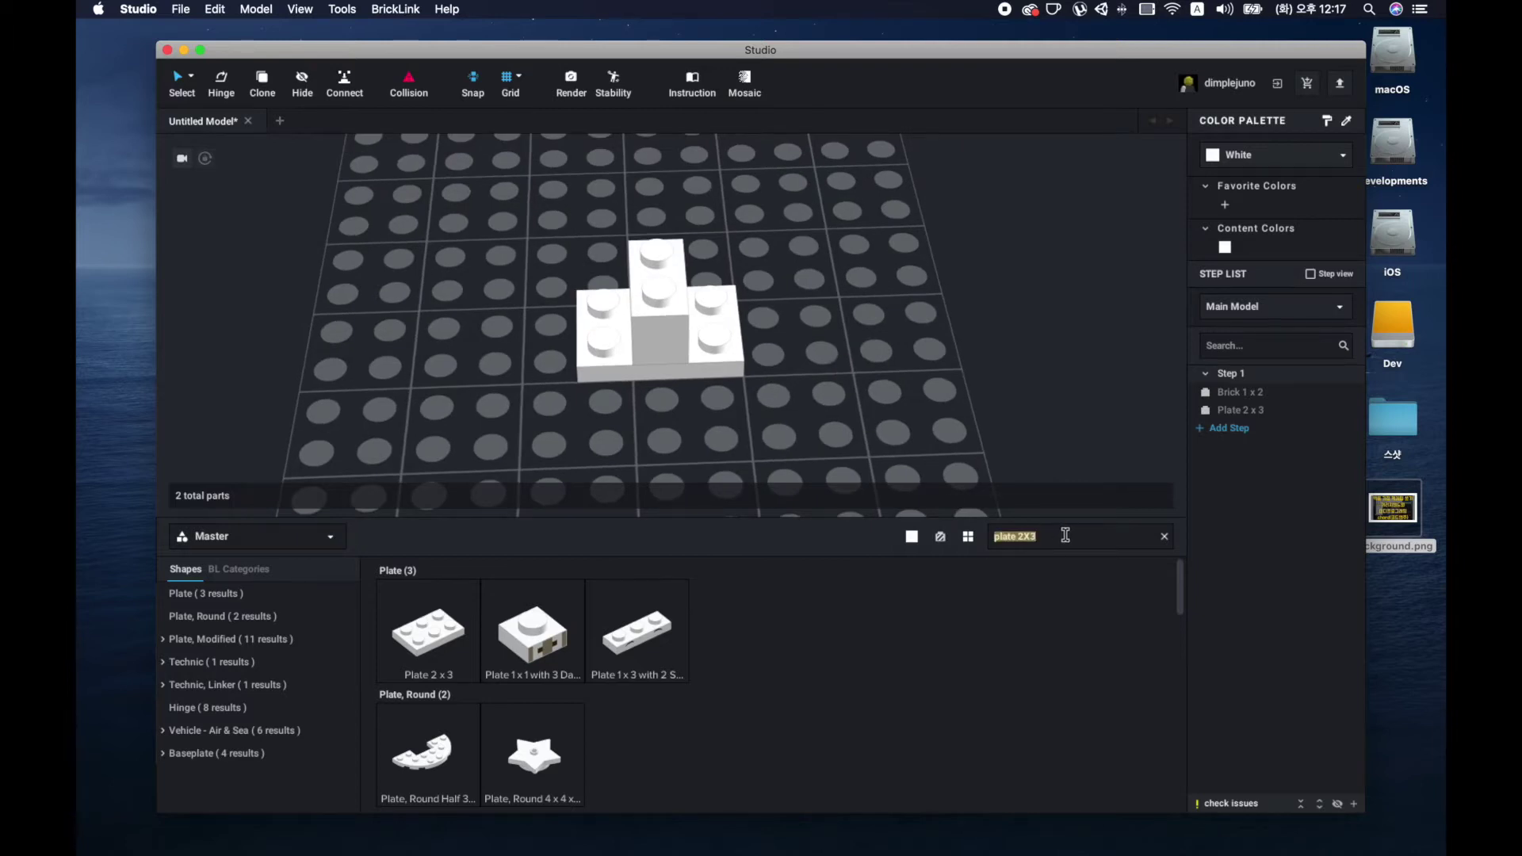
# Step: Search 'inverte 245' and push a Slope, Inverted 45 2 x 2 against the brick and plate
pyautogui.write('in')
pyautogui.write('verted')
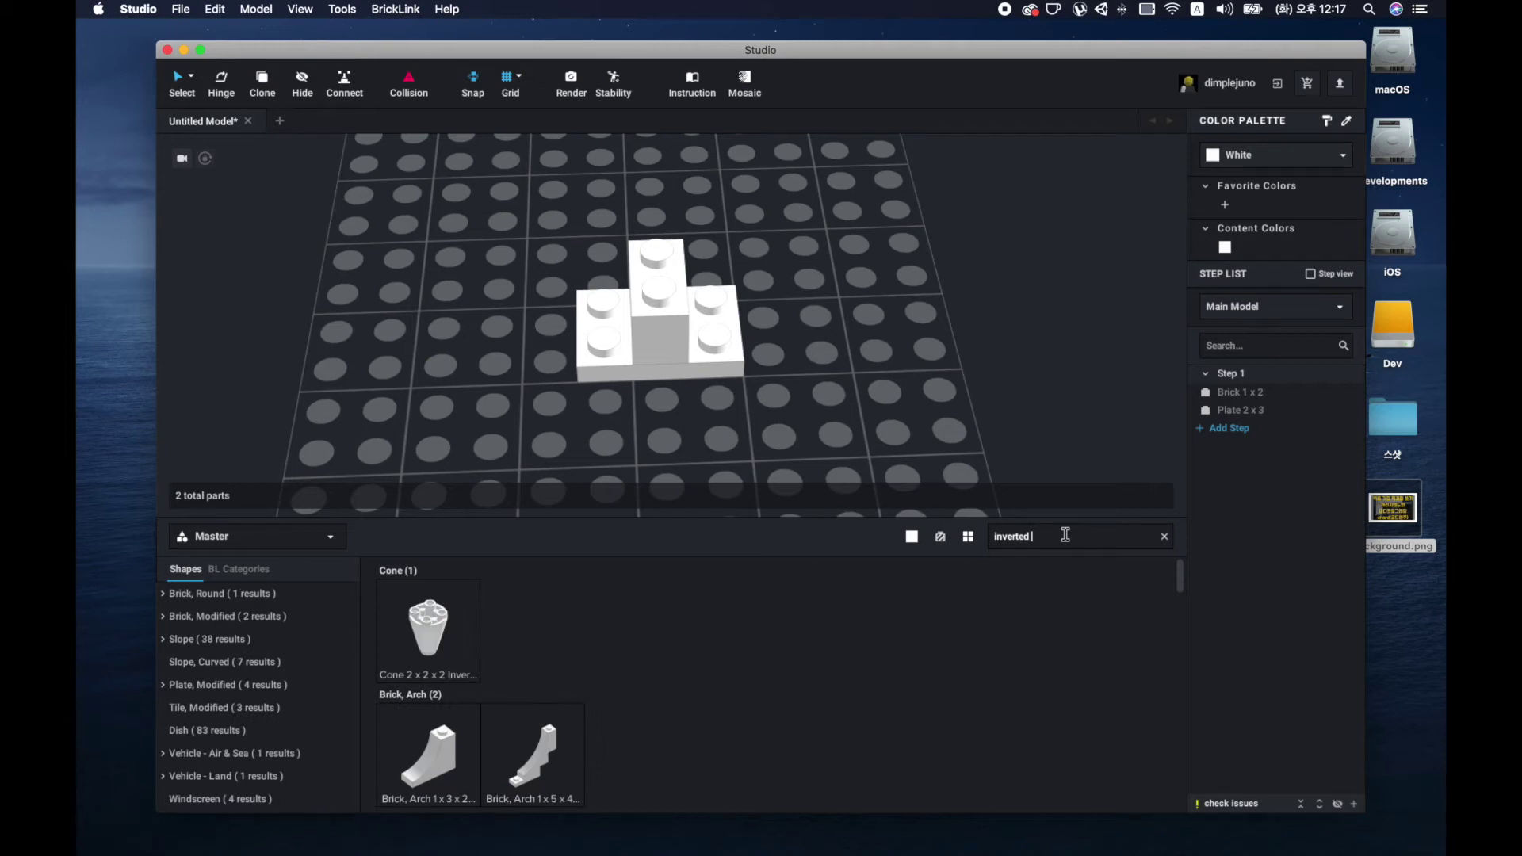
pyautogui.write(' 2')
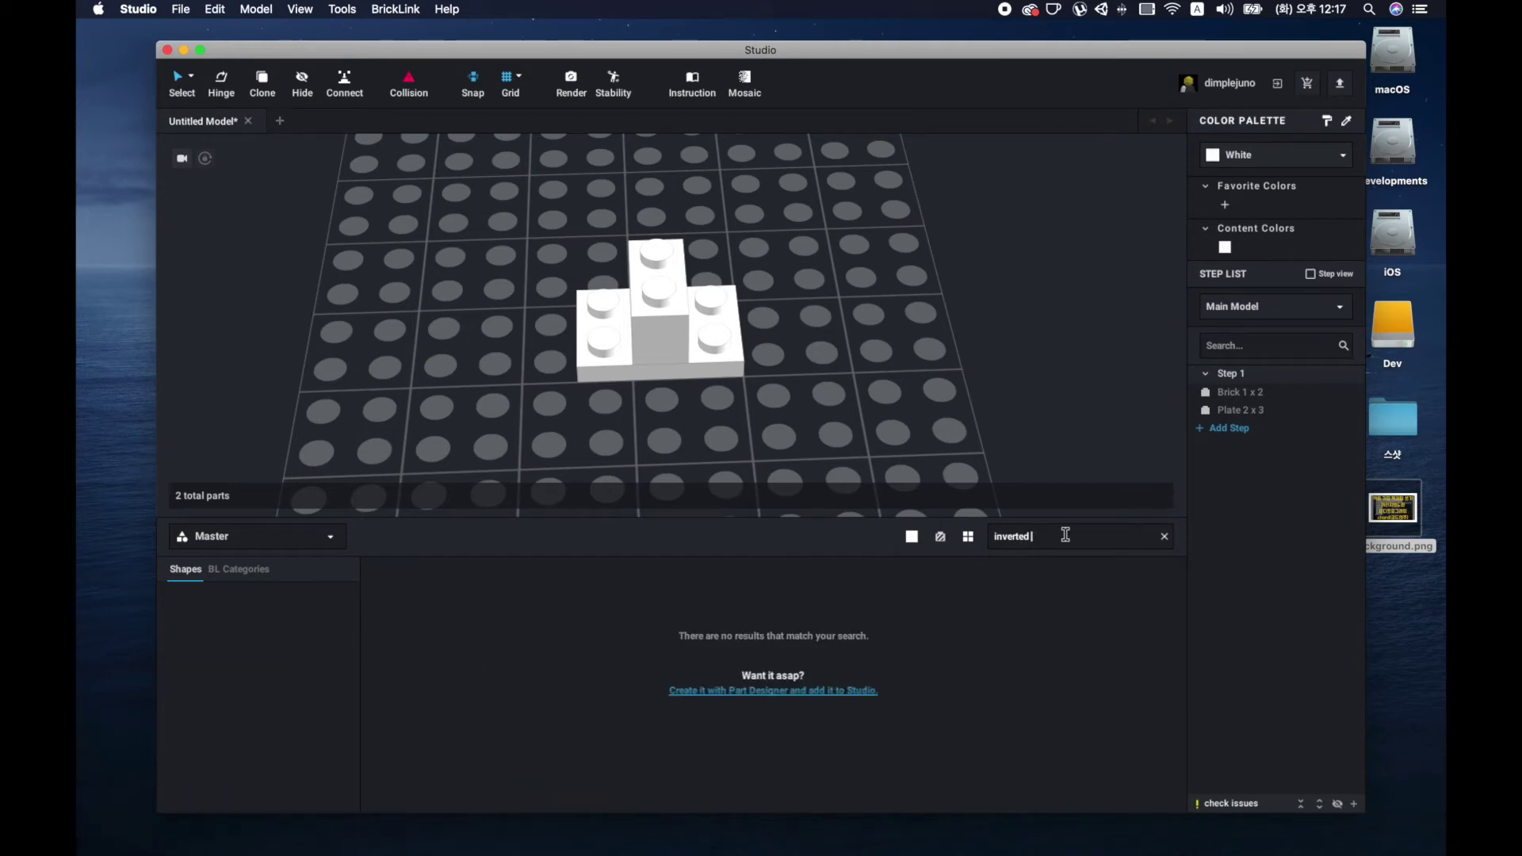
pyautogui.write('45')
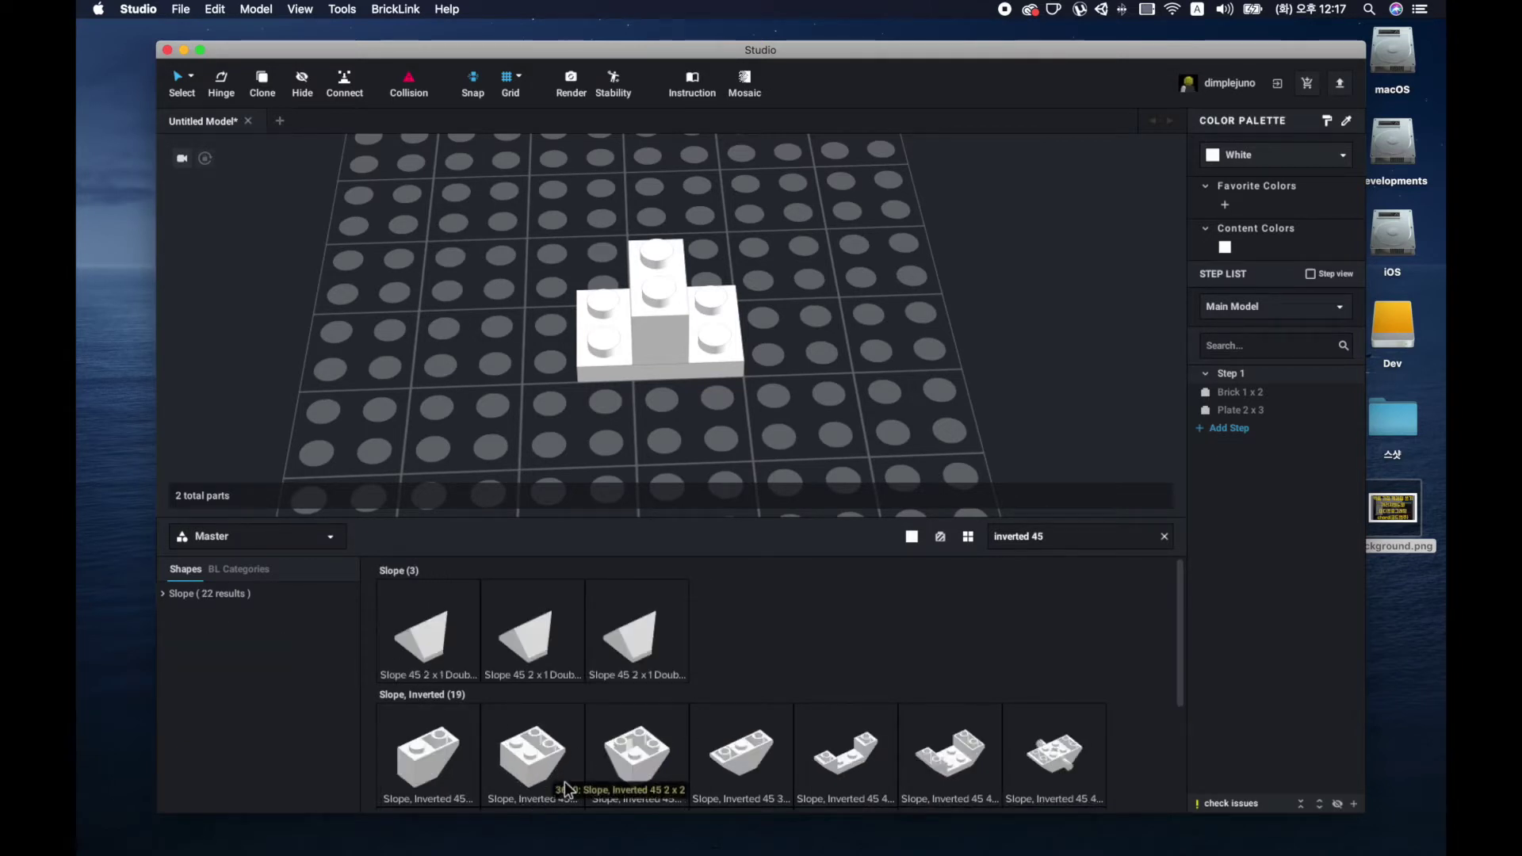
pyautogui.moveTo(533, 757); pyautogui.dragTo(469, 292)
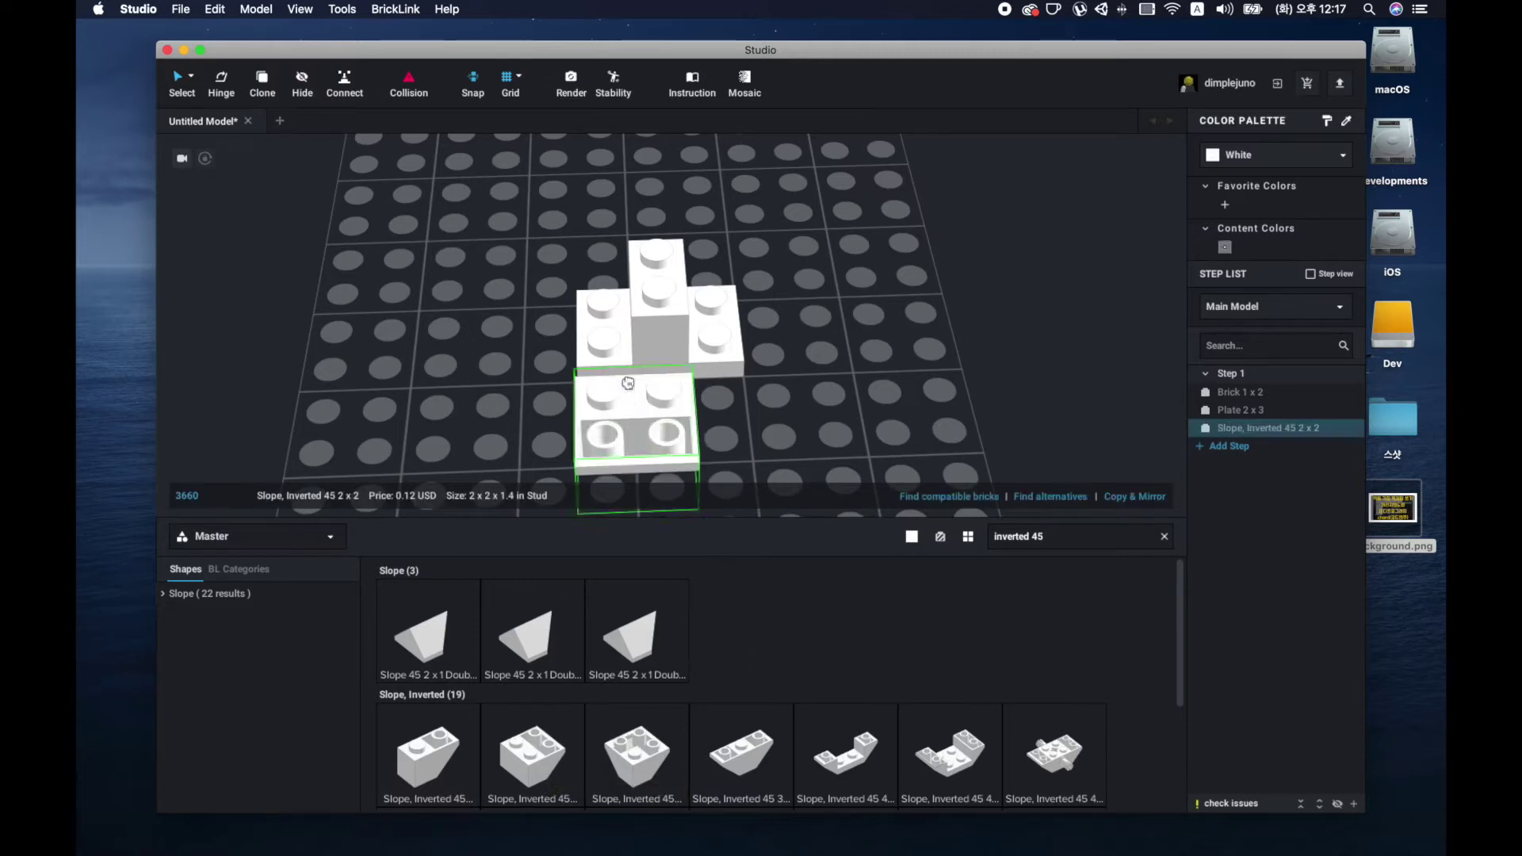
pyautogui.click(468, 292)
pyautogui.click(466, 298)
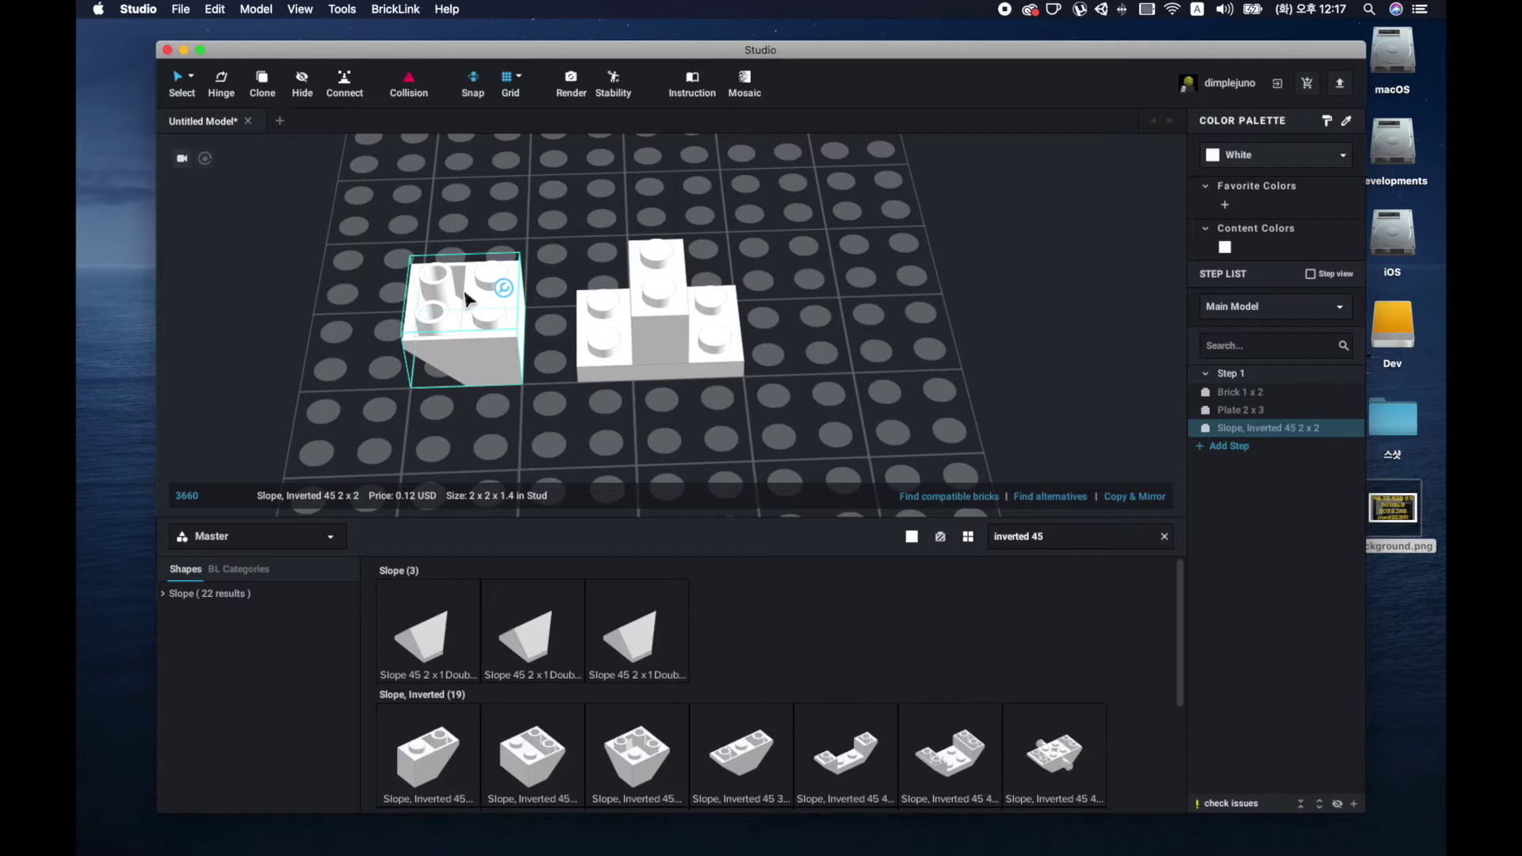
pyautogui.moveTo(456, 378); pyautogui.dragTo(571, 330)
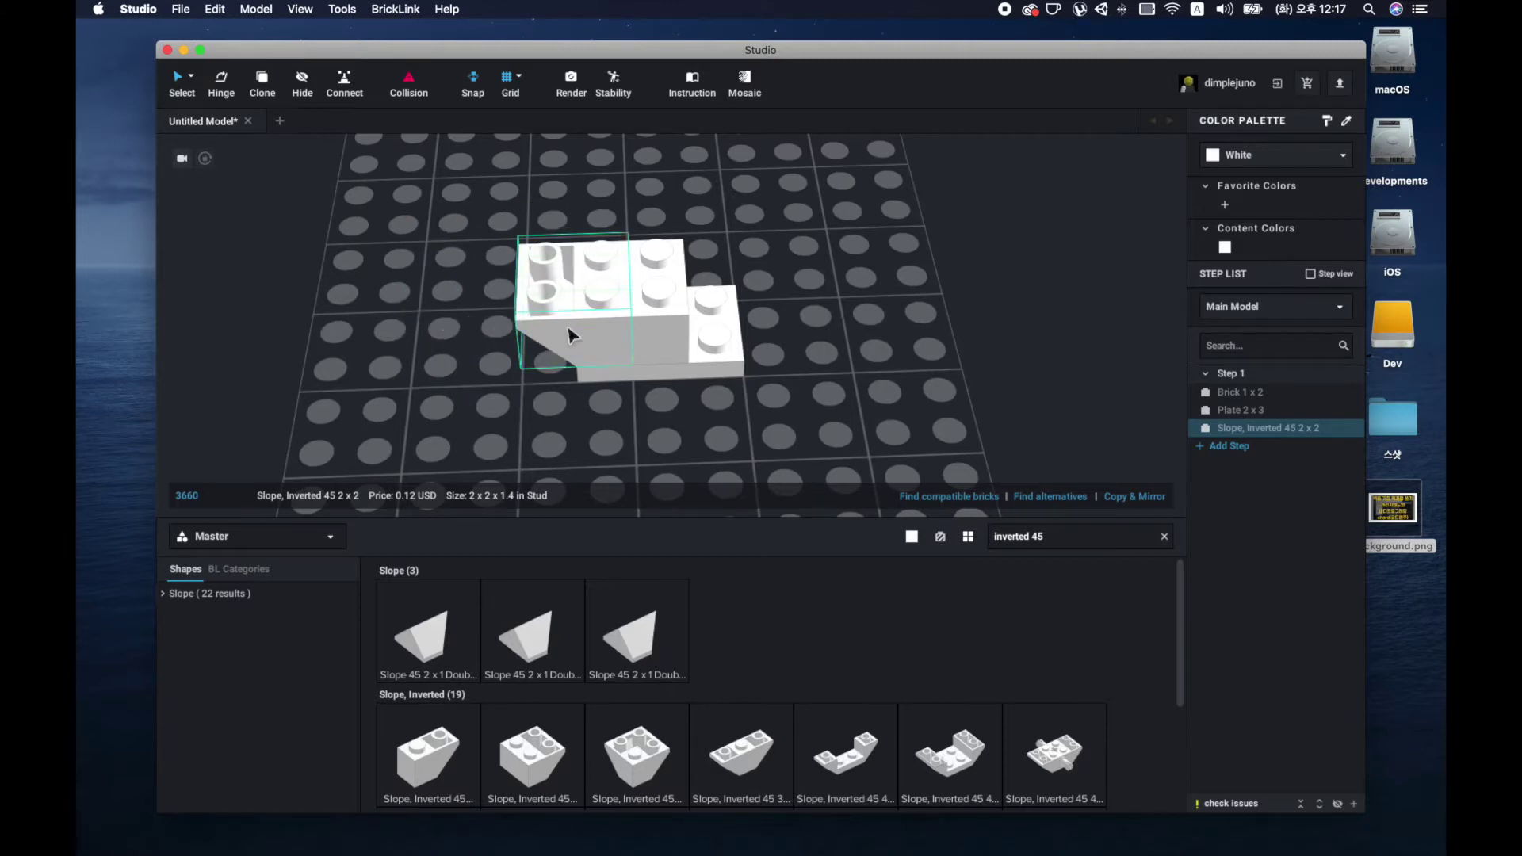
pyautogui.click(840, 396)
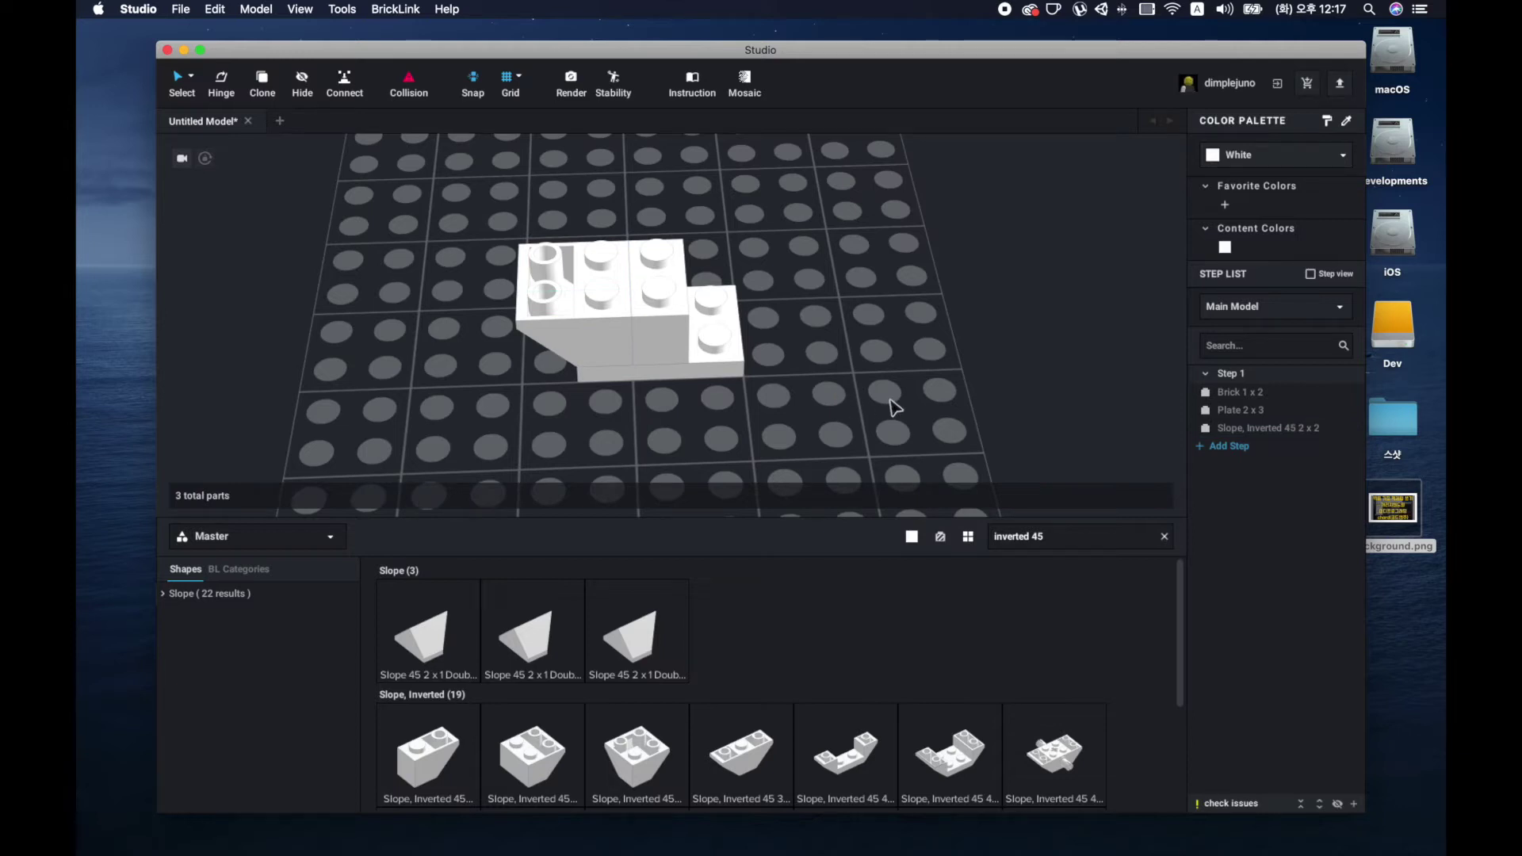
pyautogui.hscroll(-5, 892, 404)
pyautogui.hscroll(5, 893, 404)
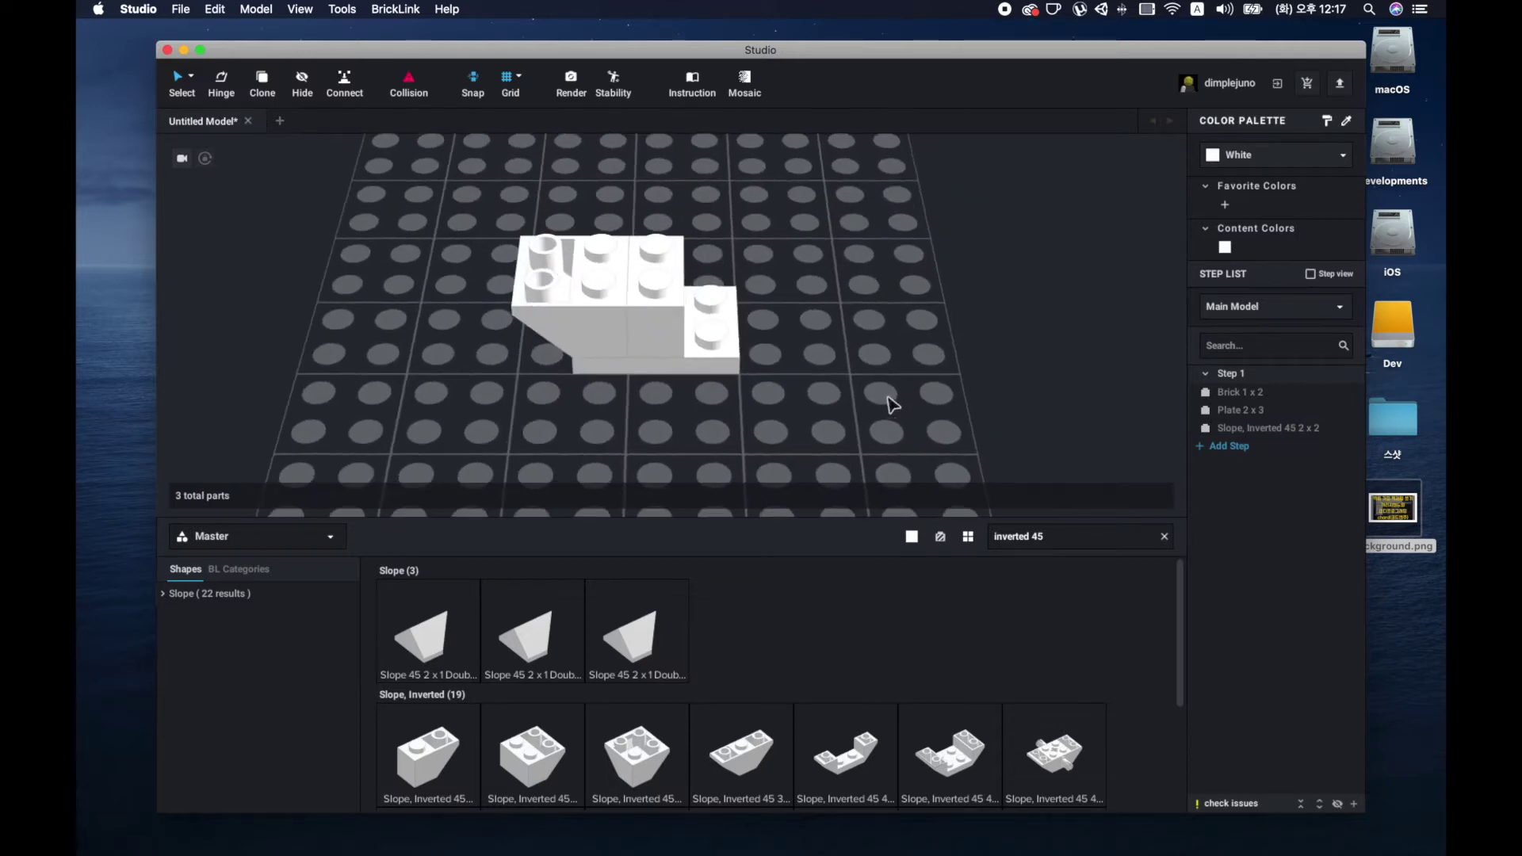
# Step: Search 'slope 33 1X3' and stack two Slope 33 3 x 1 pieces on the body as a tail
pyautogui.tripleClick(1072, 538)
pyautogui.write('slope ')
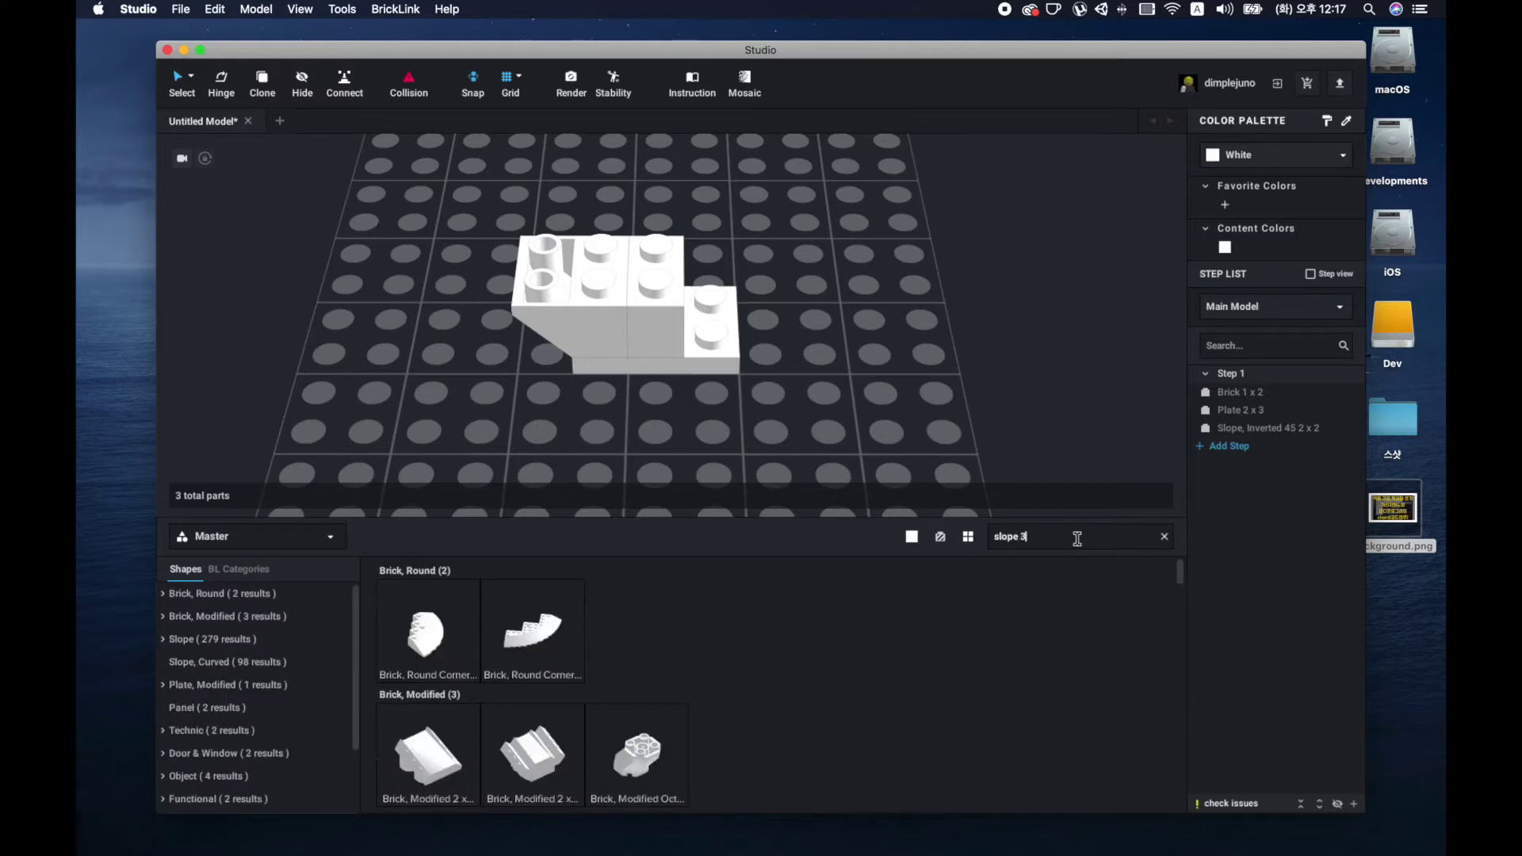
pyautogui.write('33')
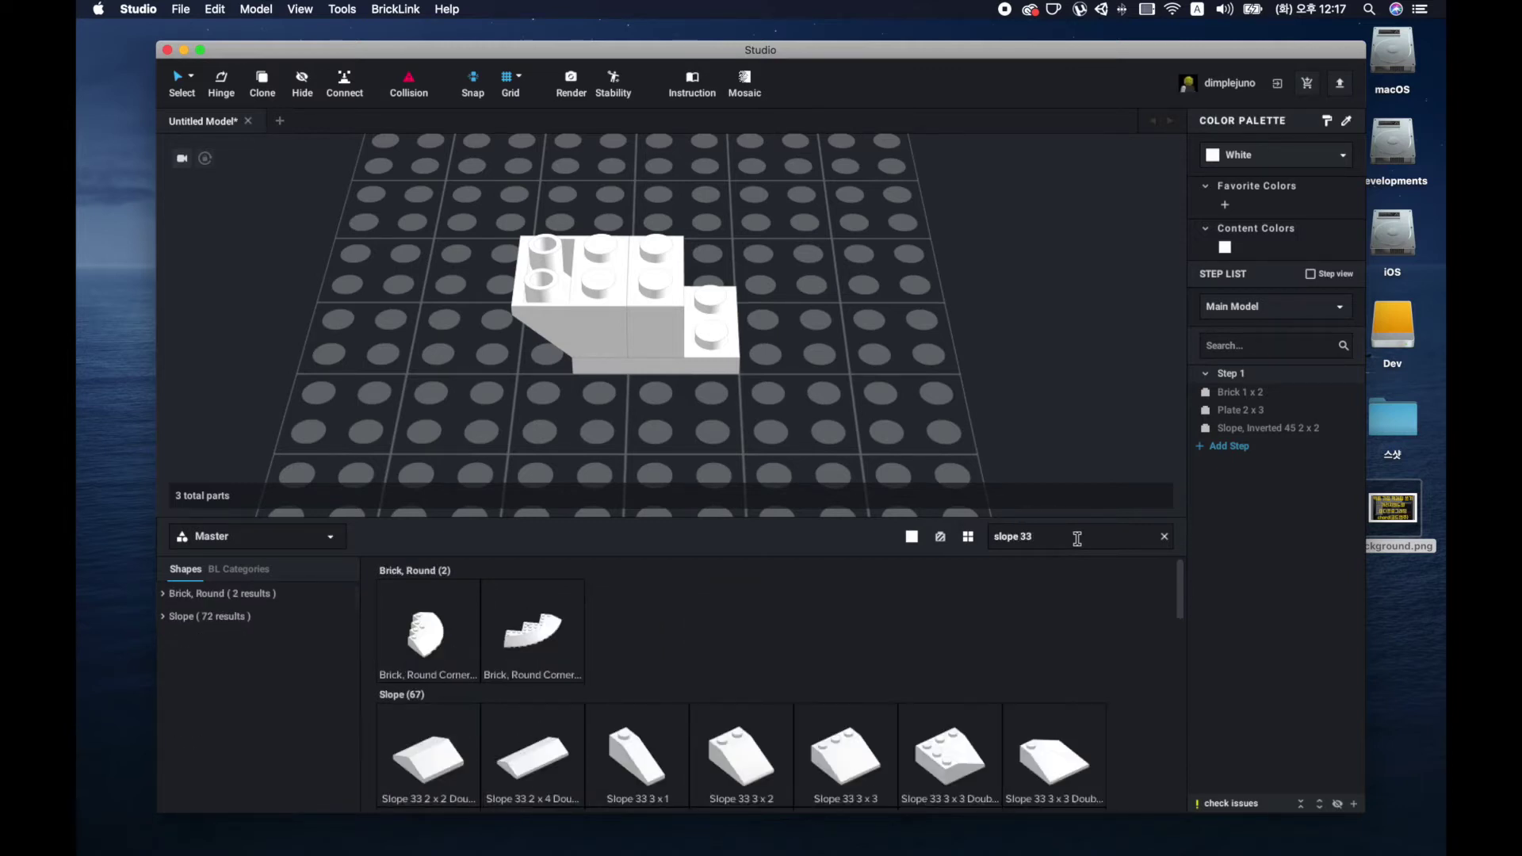
pyautogui.write(' 1X3')
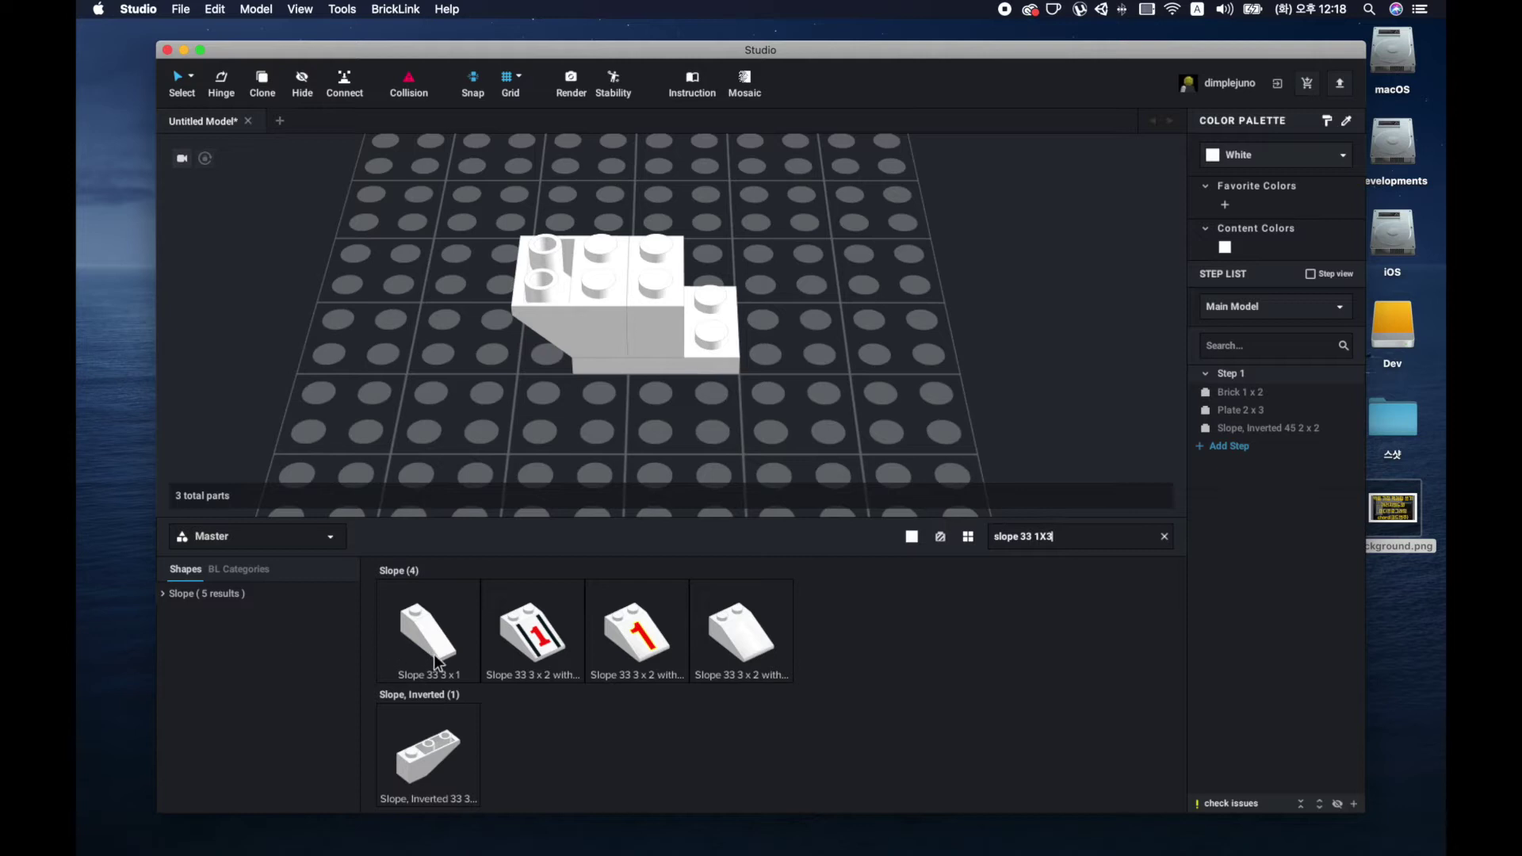
pyautogui.moveTo(435, 663); pyautogui.dragTo(829, 369)
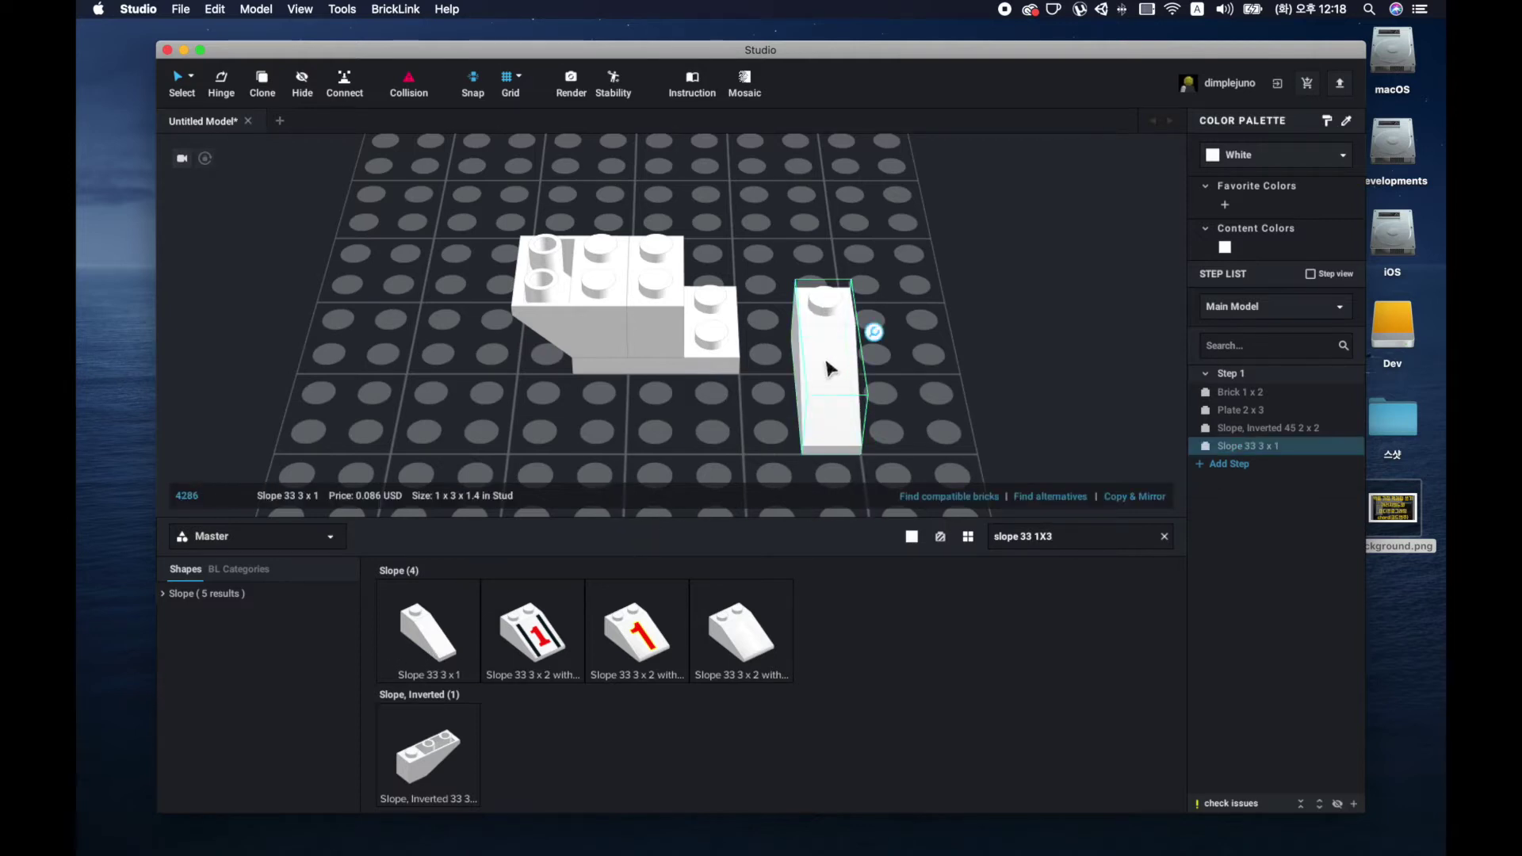
pyautogui.press('Left')
pyautogui.moveTo(836, 392)
pyautogui.mouseDown()
pyautogui.moveTo(798, 299)
pyautogui.moveTo(780, 298)
pyautogui.mouseUp()
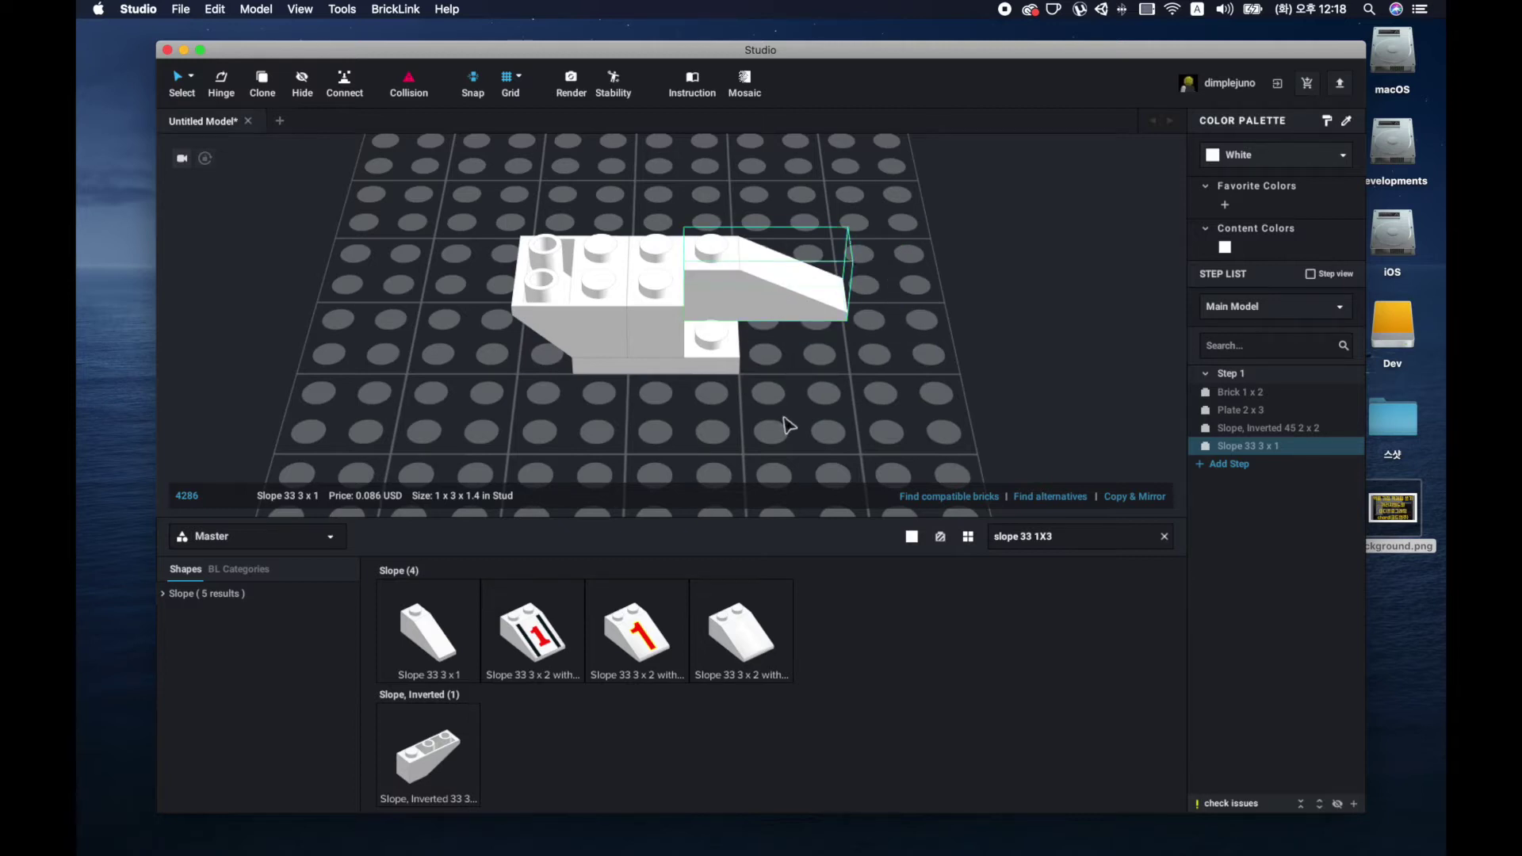
pyautogui.moveTo(441, 591); pyautogui.dragTo(842, 425)
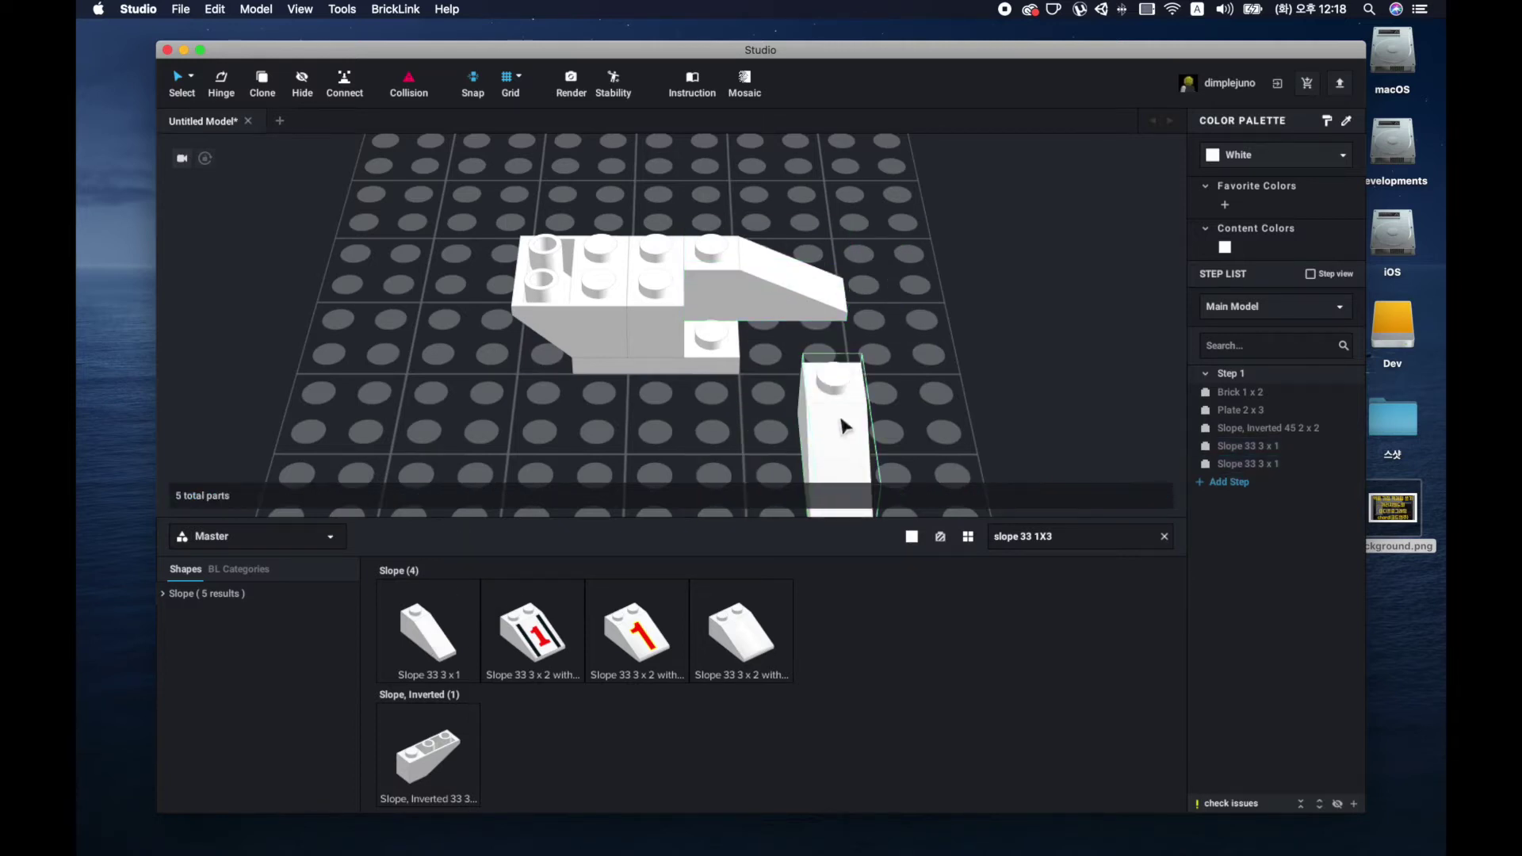
pyautogui.moveTo(842, 426)
pyautogui.mouseDown()
pyautogui.moveTo(825, 349)
pyautogui.moveTo(776, 320)
pyautogui.mouseUp()
pyautogui.moveTo(920, 385)
pyautogui.mouseDown(button='right')
pyautogui.moveTo(917, 333)
pyautogui.moveTo(916, 357)
pyautogui.moveTo(883, 364)
pyautogui.moveTo(924, 394)
pyautogui.moveTo(920, 373)
pyautogui.mouseUp(button='right')
# Step: Search 'brick 1X2' and stand a second Brick 1 x 2 on the model's left end as a neck
pyautogui.click(1073, 534)
pyautogui.press('BackSpace')
pyautogui.write('brick 1X')
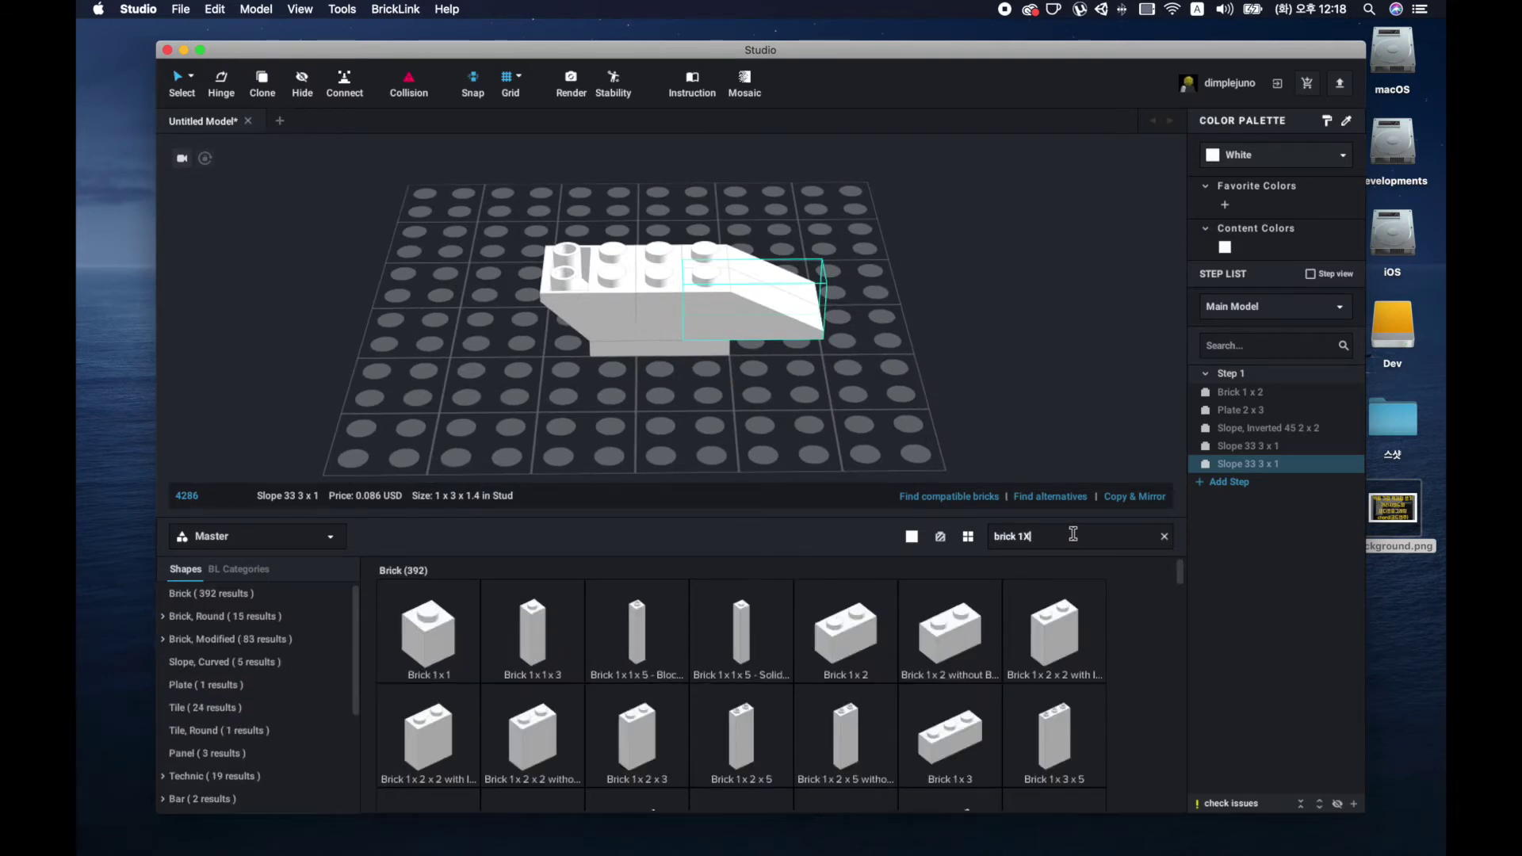
pyautogui.write('2')
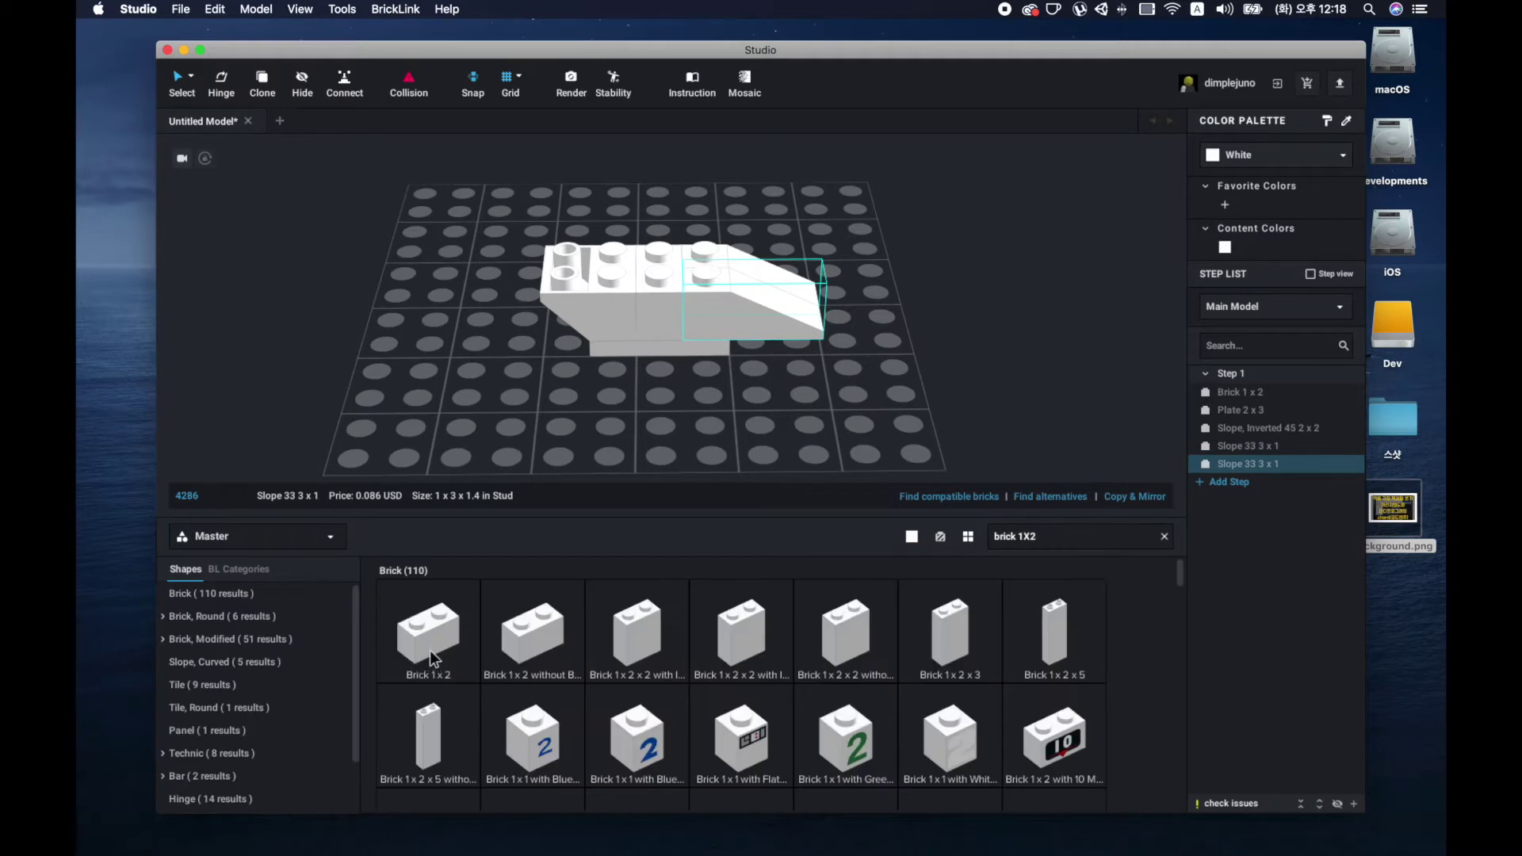
pyautogui.moveTo(434, 658); pyautogui.dragTo(449, 349)
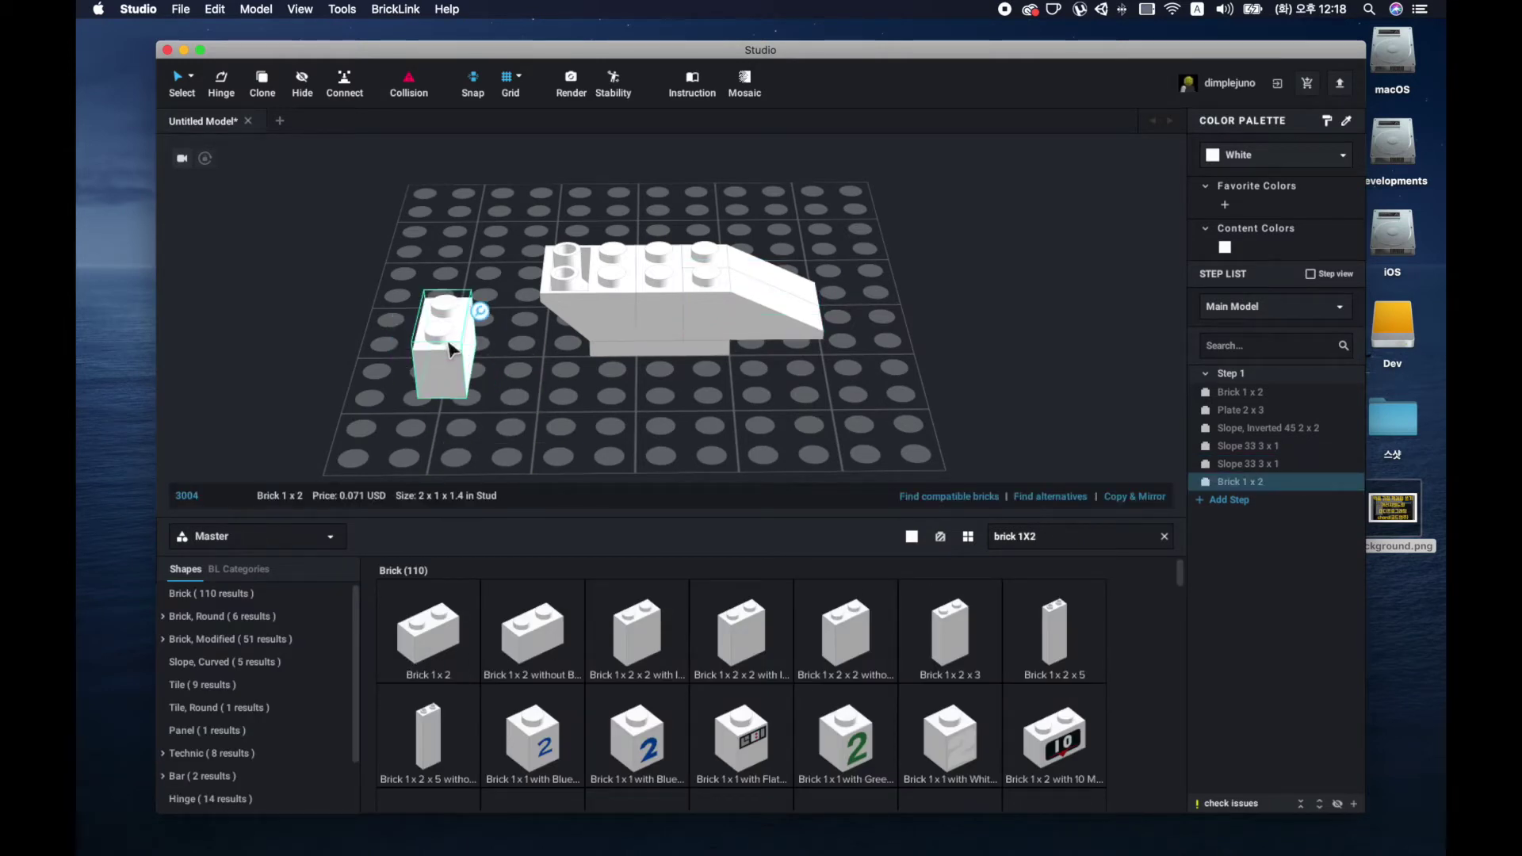
pyautogui.moveTo(457, 373); pyautogui.dragTo(573, 267)
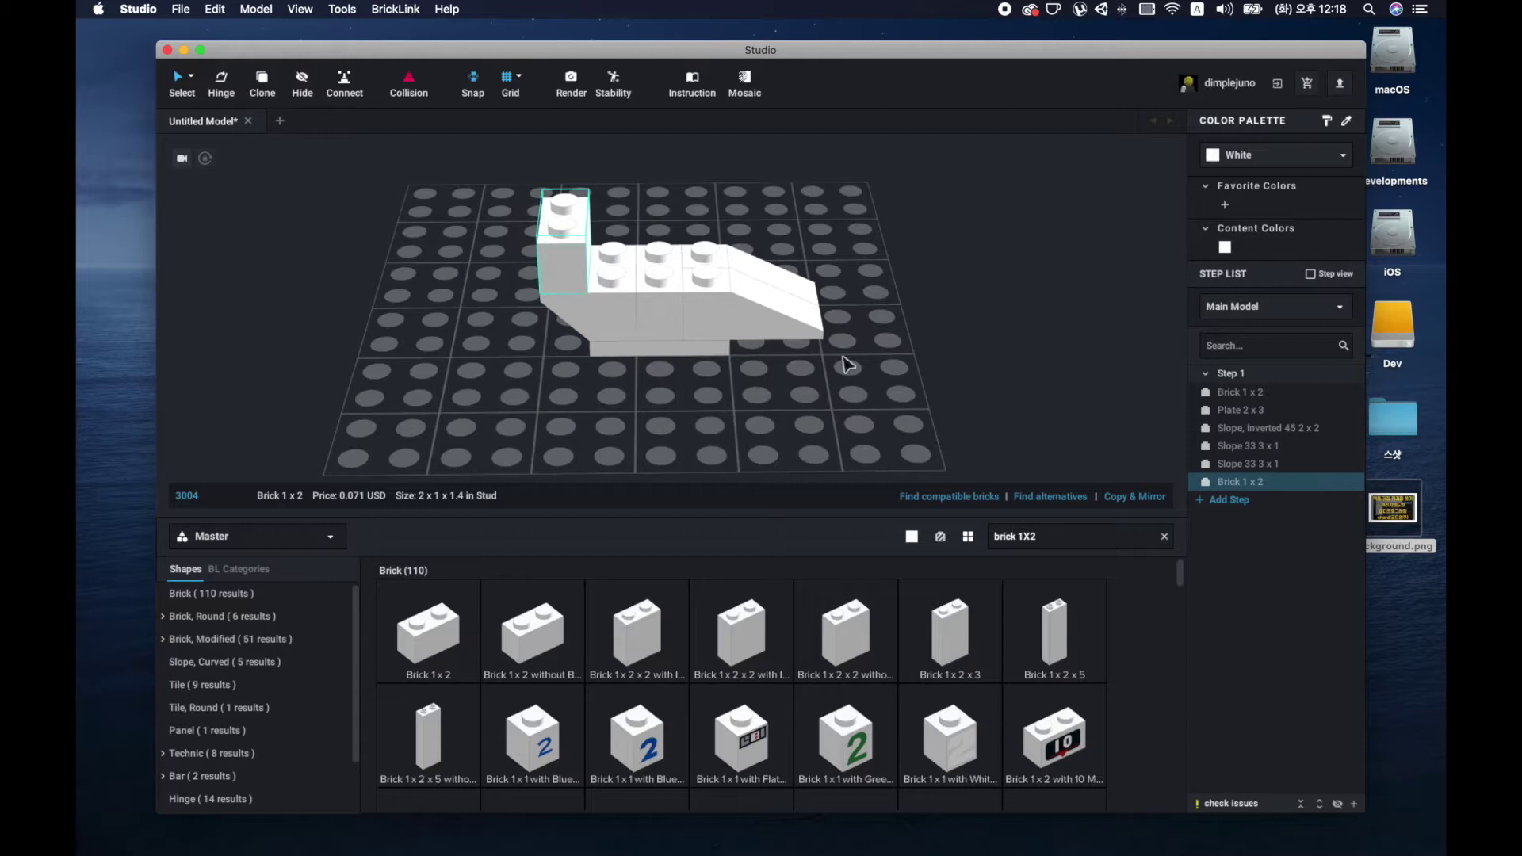
pyautogui.moveTo(956, 323)
pyautogui.mouseDown(button='right')
pyautogui.moveTo(948, 336)
pyautogui.moveTo(962, 329)
pyautogui.moveTo(883, 309)
pyautogui.moveTo(951, 334)
pyautogui.mouseUp(button='right')
# Step: Search 'slop 33 2X3', rotate a Slope 33 3 x 2 a quarter turn, and cap the model's middle
pyautogui.tripleClick(1078, 539)
pyautogui.write('slop')
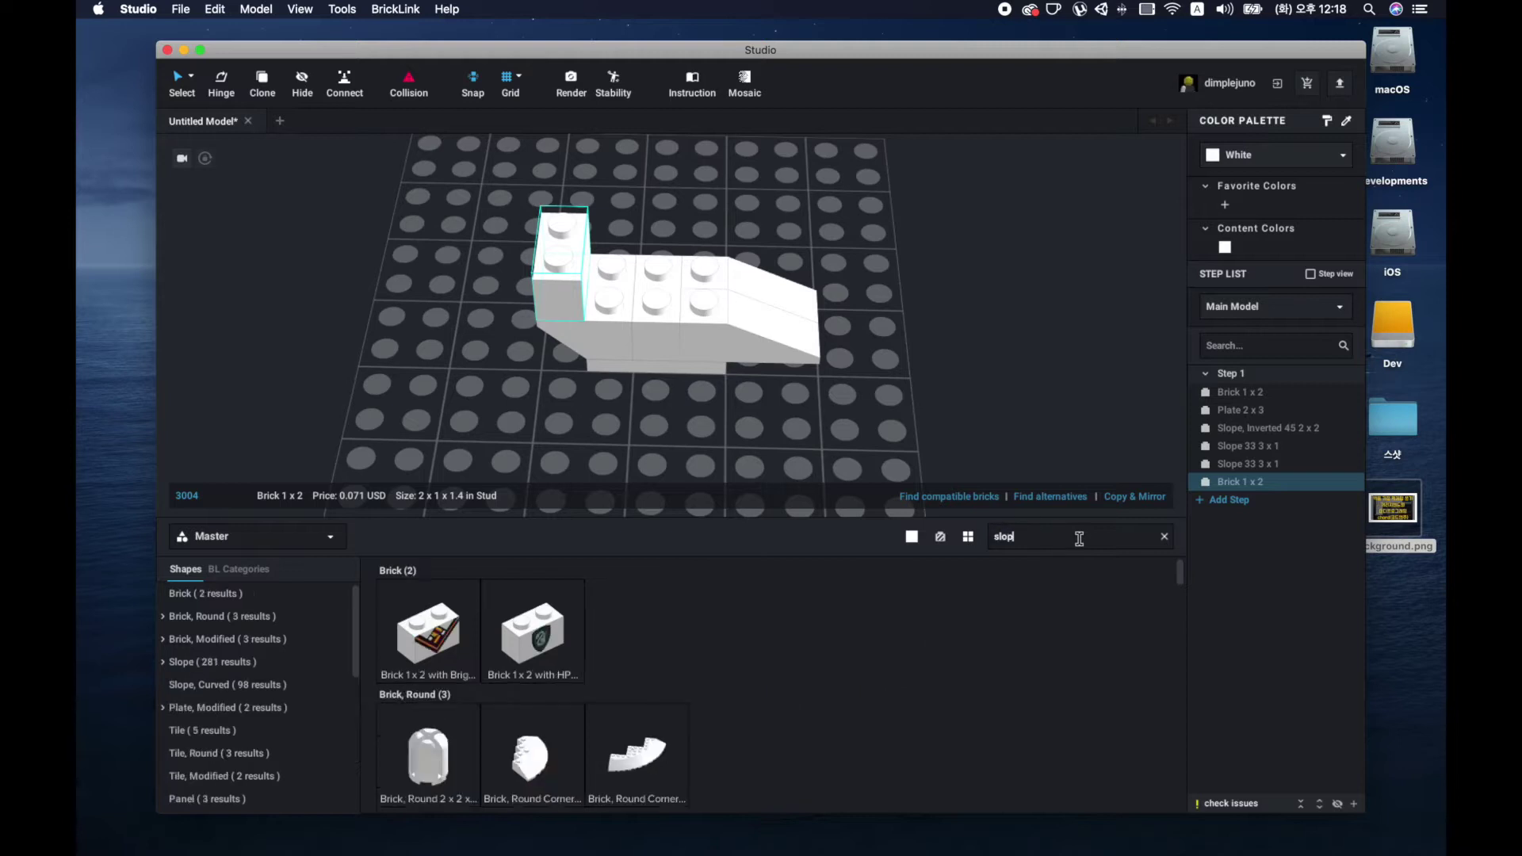
pyautogui.write('e 33')
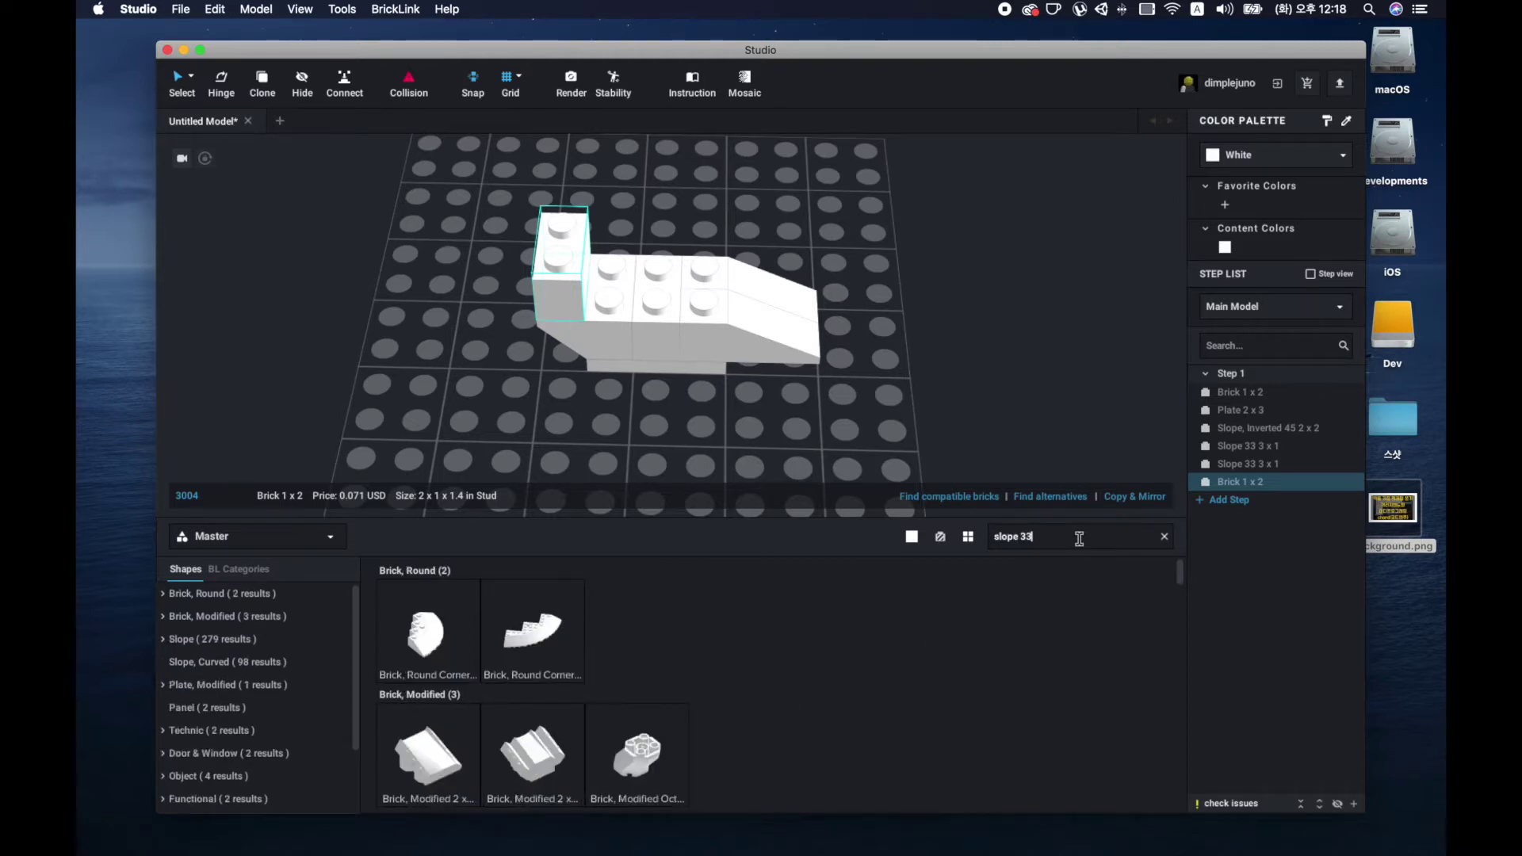
pyautogui.write(' 2')
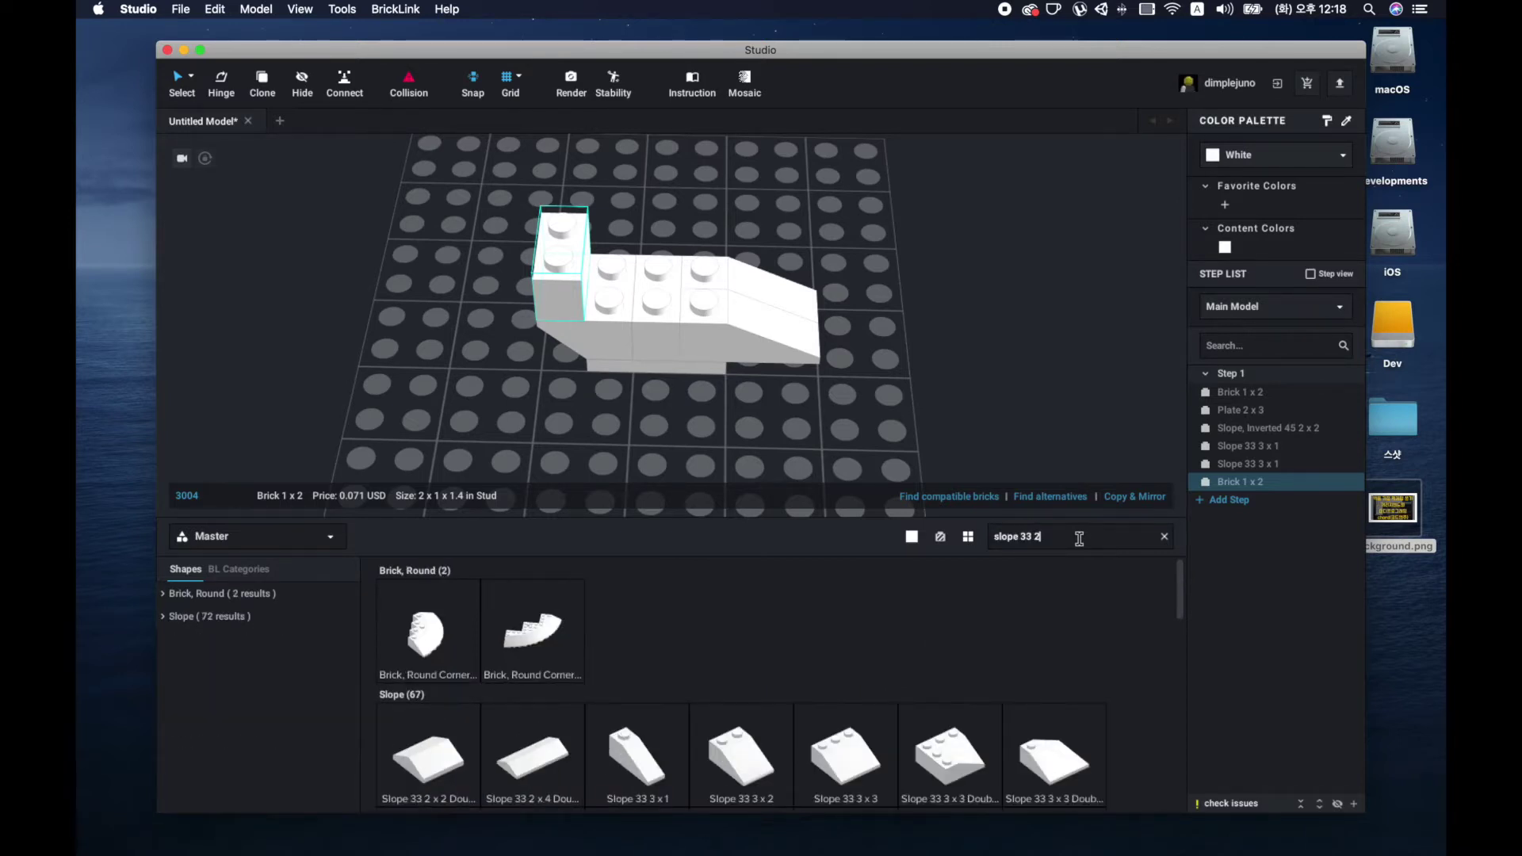
pyautogui.write('X3')
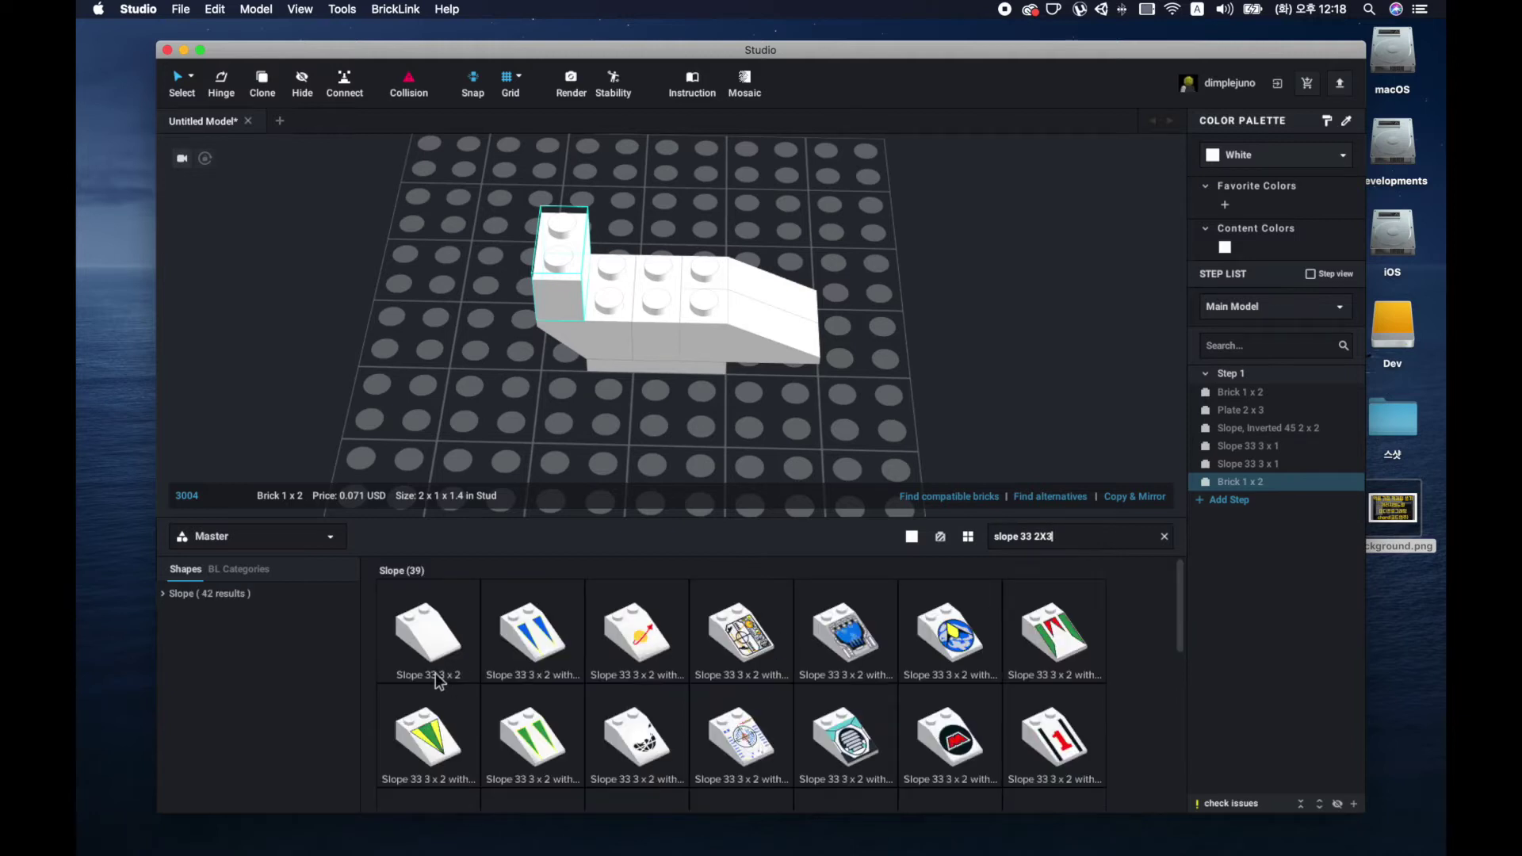
pyautogui.click(435, 651)
pyautogui.click(935, 317)
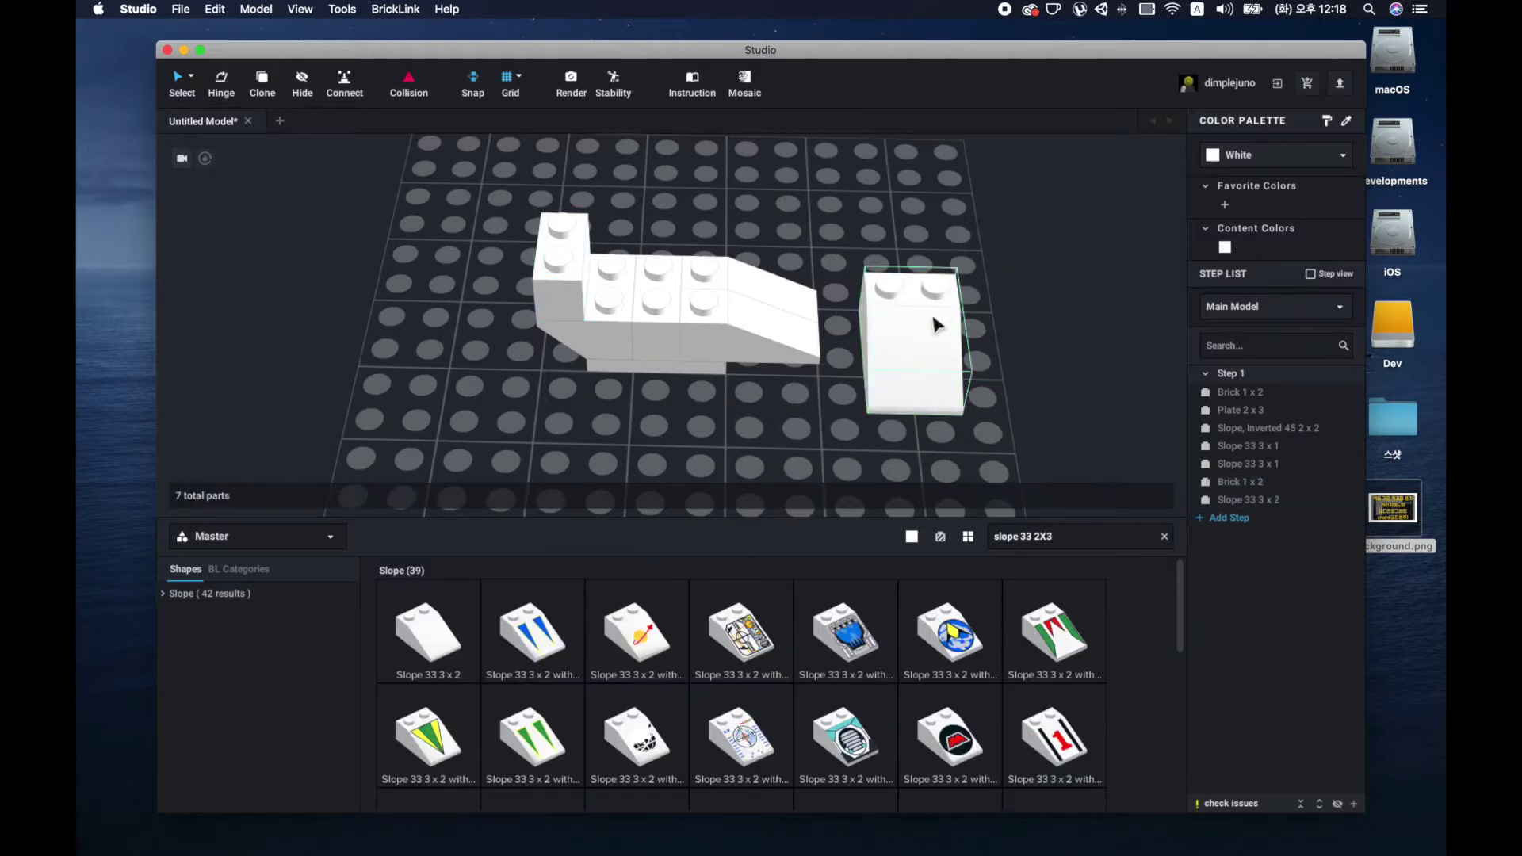
pyautogui.press('Left')
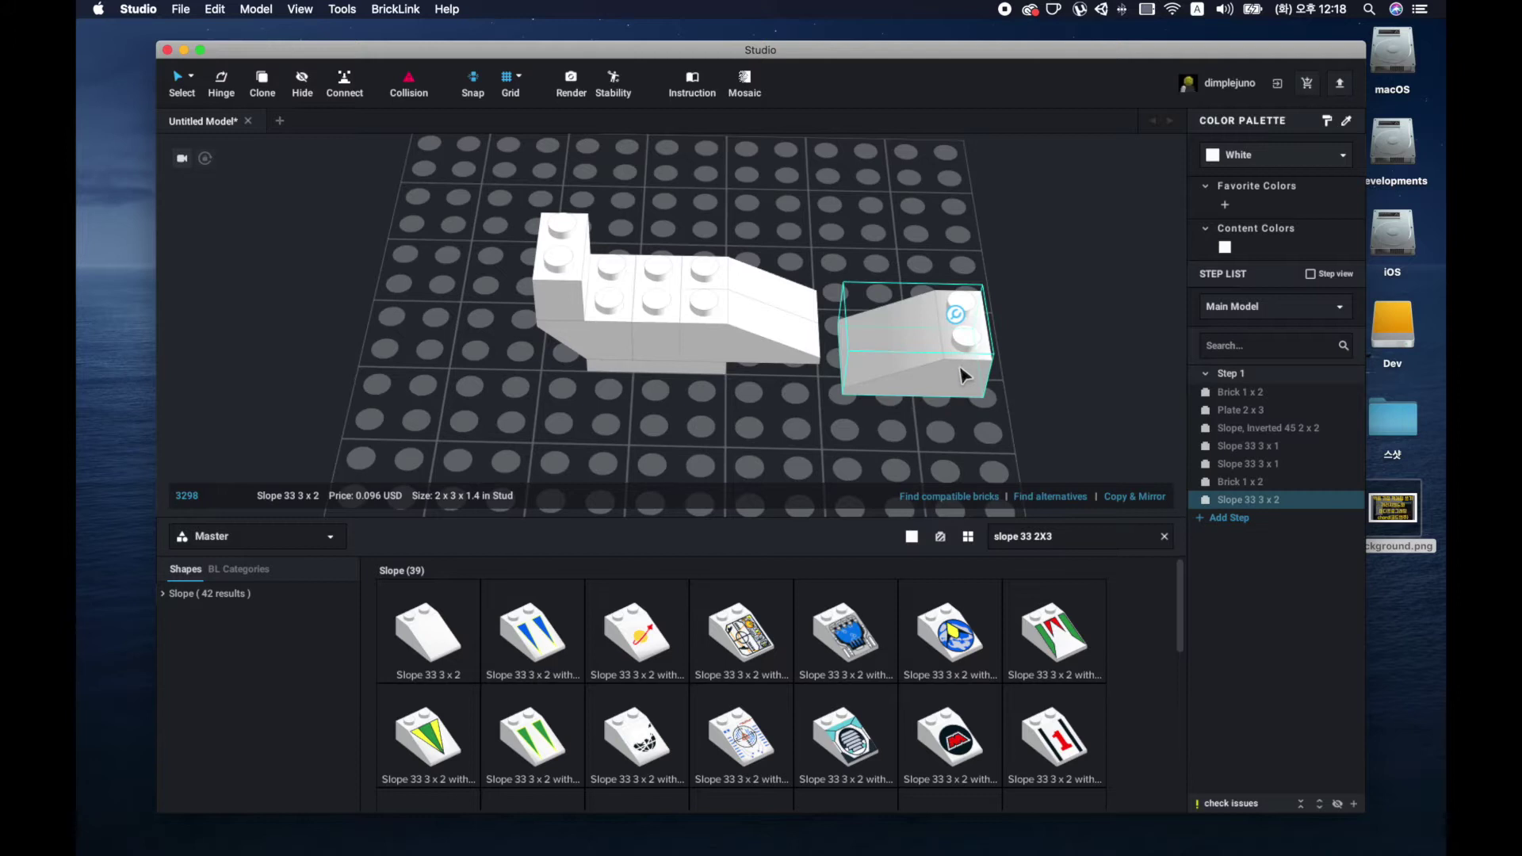
pyautogui.moveTo(936, 323); pyautogui.dragTo(707, 300)
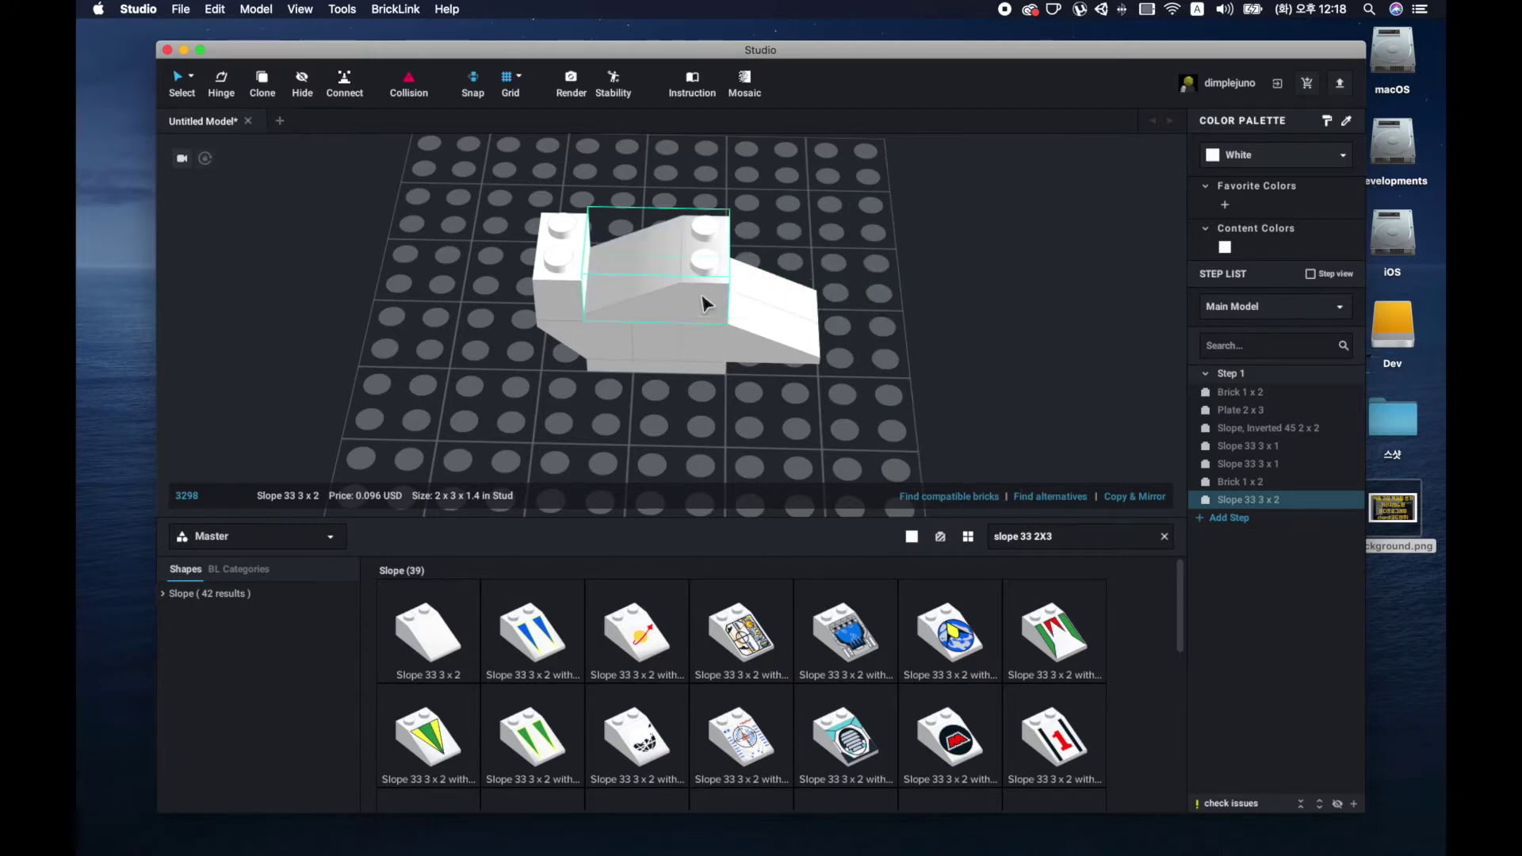
pyautogui.click(1005, 333)
pyautogui.moveTo(988, 339)
pyautogui.mouseDown(button='right')
pyautogui.moveTo(991, 327)
pyautogui.moveTo(910, 354)
pyautogui.moveTo(998, 333)
pyautogui.mouseUp(button='right')
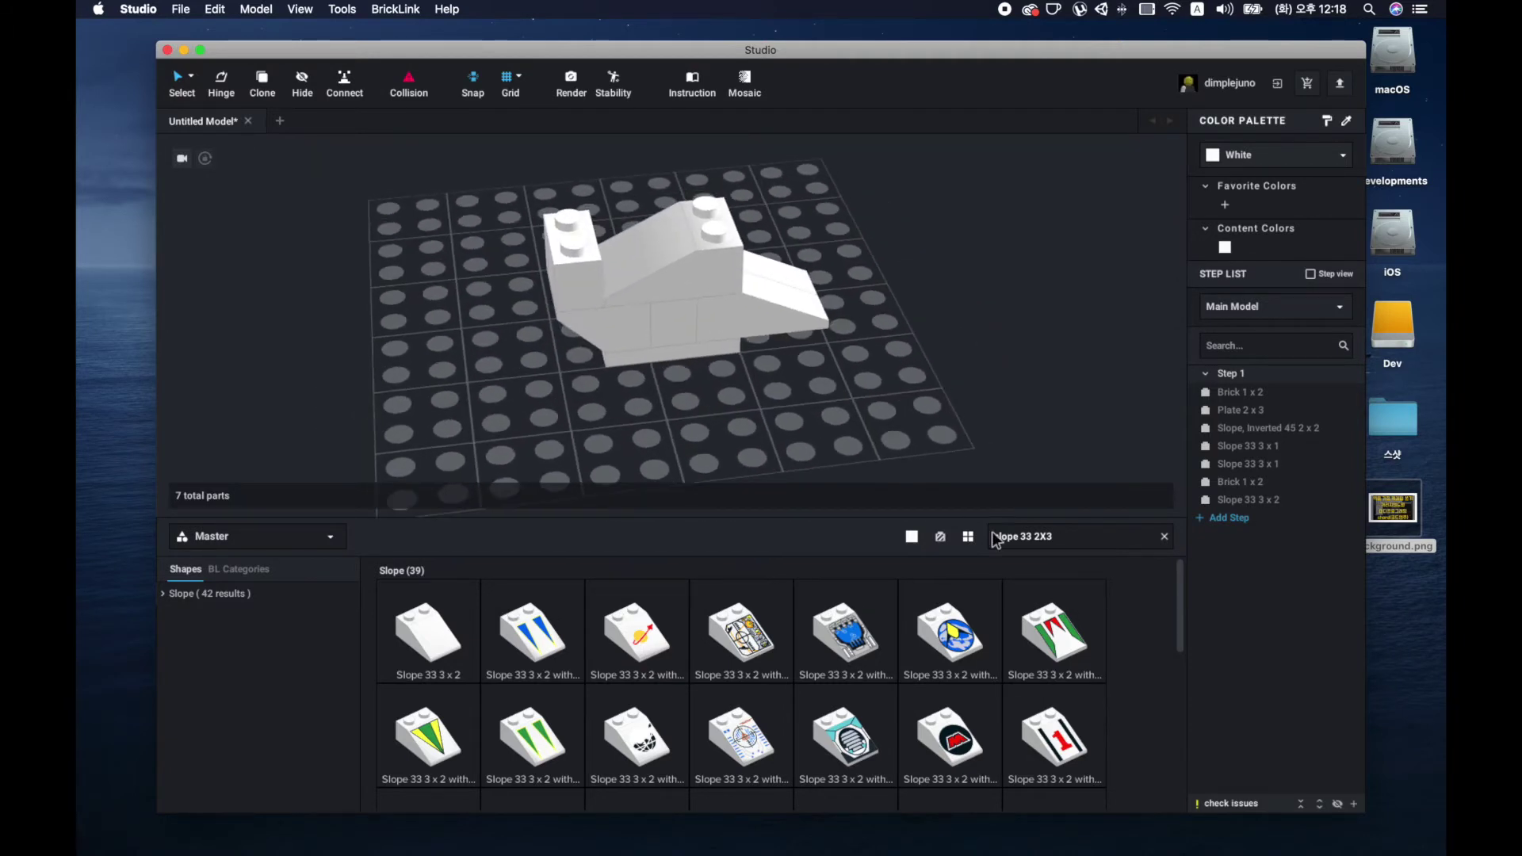
pyautogui.tripleClick(1072, 535)
# Step: Search 'lever', place two Antenna Small Base eye stalks on the head brick, and select both
pyautogui.write('lever')
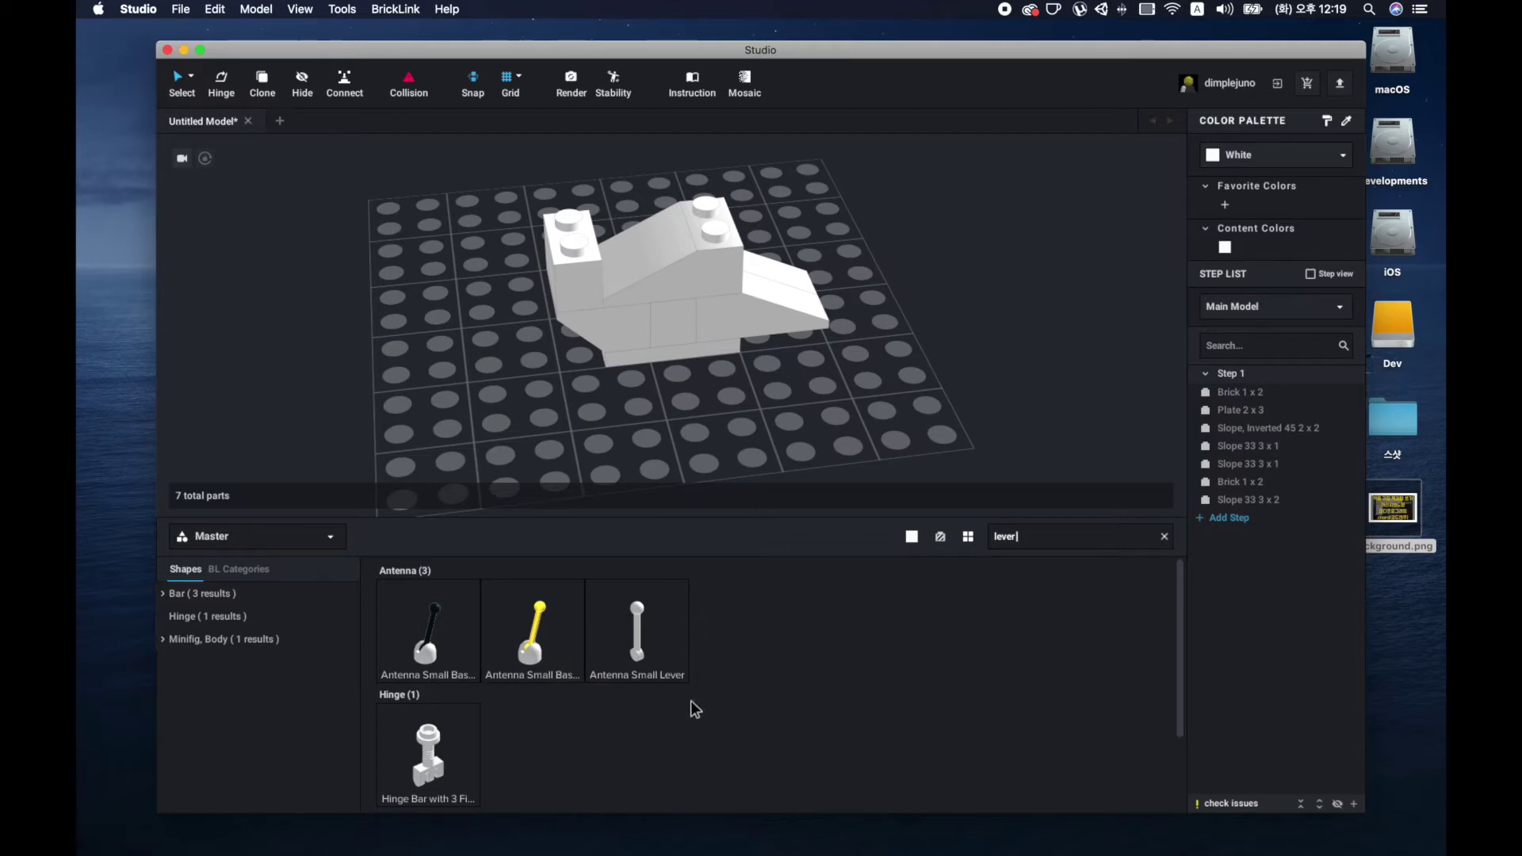
pyautogui.moveTo(539, 650)
pyautogui.mouseDown()
pyautogui.moveTo(602, 274)
pyautogui.moveTo(574, 222)
pyautogui.mouseUp()
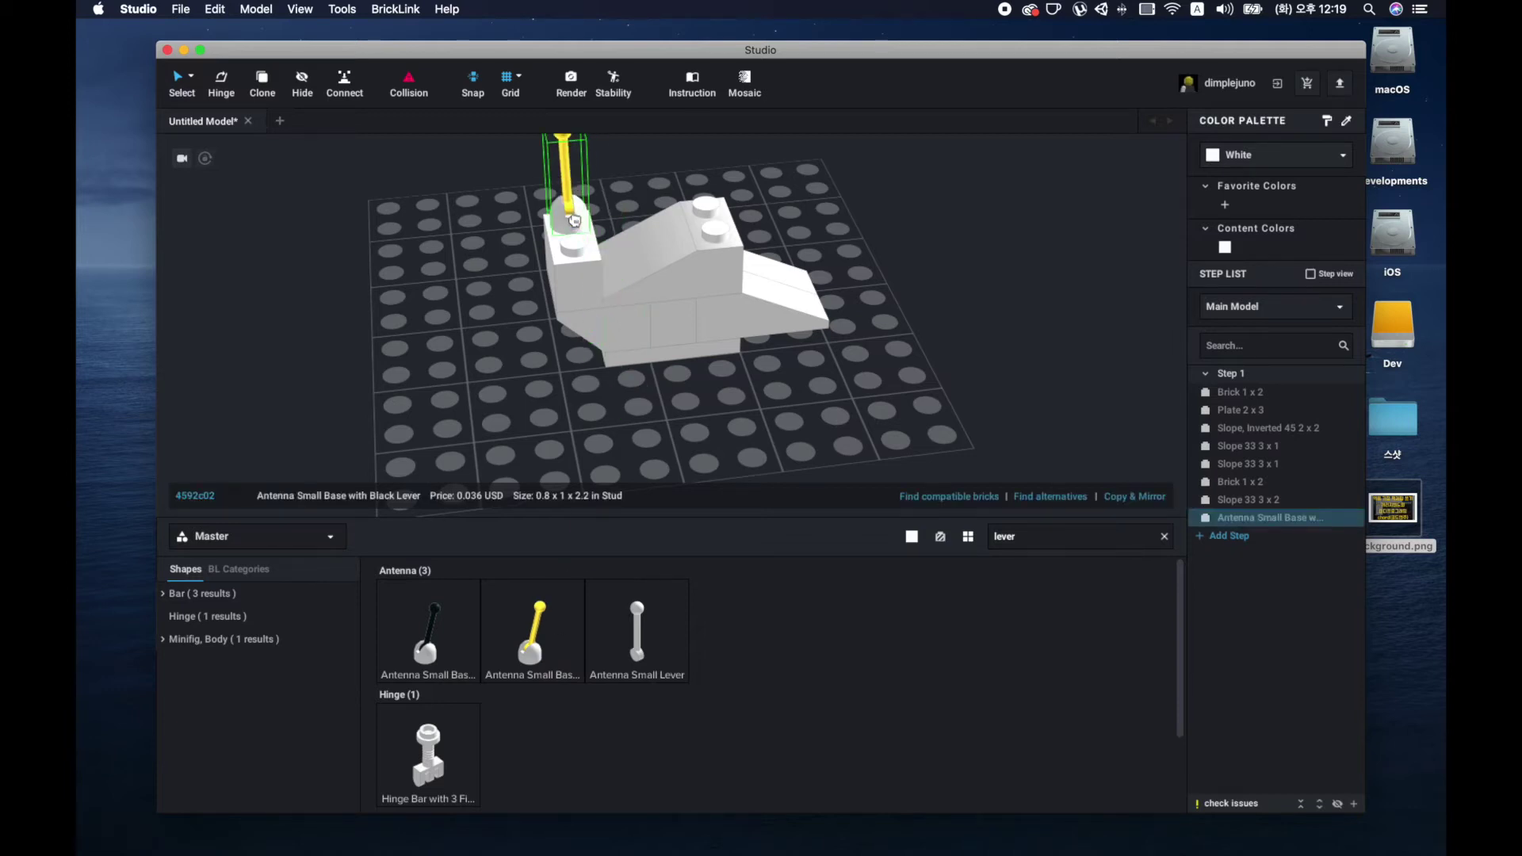
pyautogui.moveTo(547, 634); pyautogui.dragTo(579, 258)
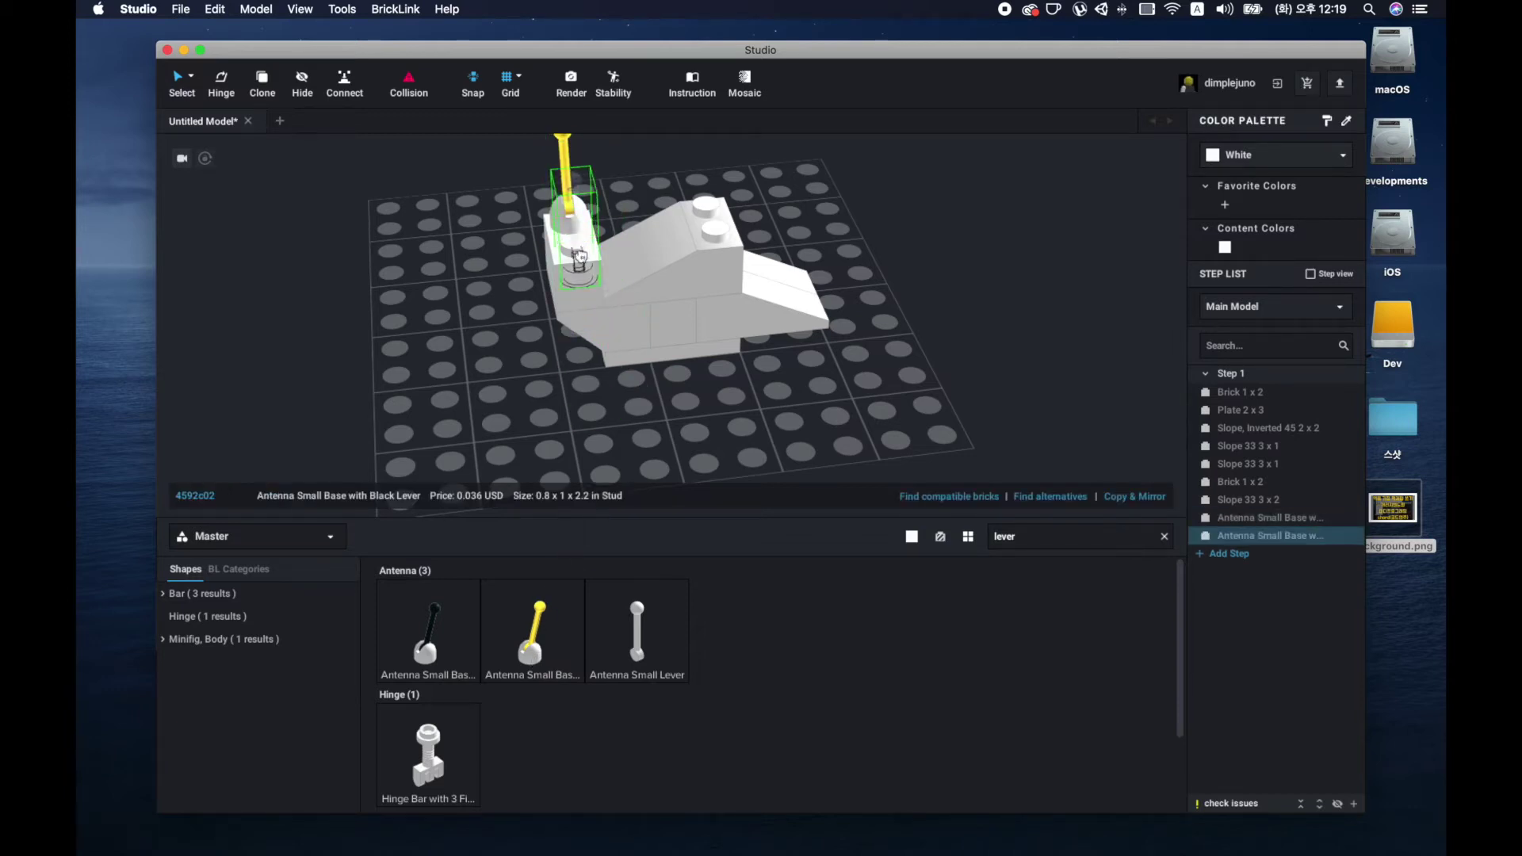
pyautogui.moveTo(982, 332)
pyautogui.mouseDown(button='right')
pyautogui.moveTo(961, 370)
pyautogui.moveTo(958, 320)
pyautogui.moveTo(1017, 330)
pyautogui.moveTo(867, 367)
pyautogui.moveTo(985, 384)
pyautogui.moveTo(948, 407)
pyautogui.moveTo(846, 397)
pyautogui.moveTo(842, 364)
pyautogui.moveTo(801, 377)
pyautogui.moveTo(798, 398)
pyautogui.moveTo(859, 384)
pyautogui.moveTo(808, 384)
pyautogui.moveTo(845, 400)
pyautogui.moveTo(859, 380)
pyautogui.moveTo(886, 387)
pyautogui.mouseUp(button='right')
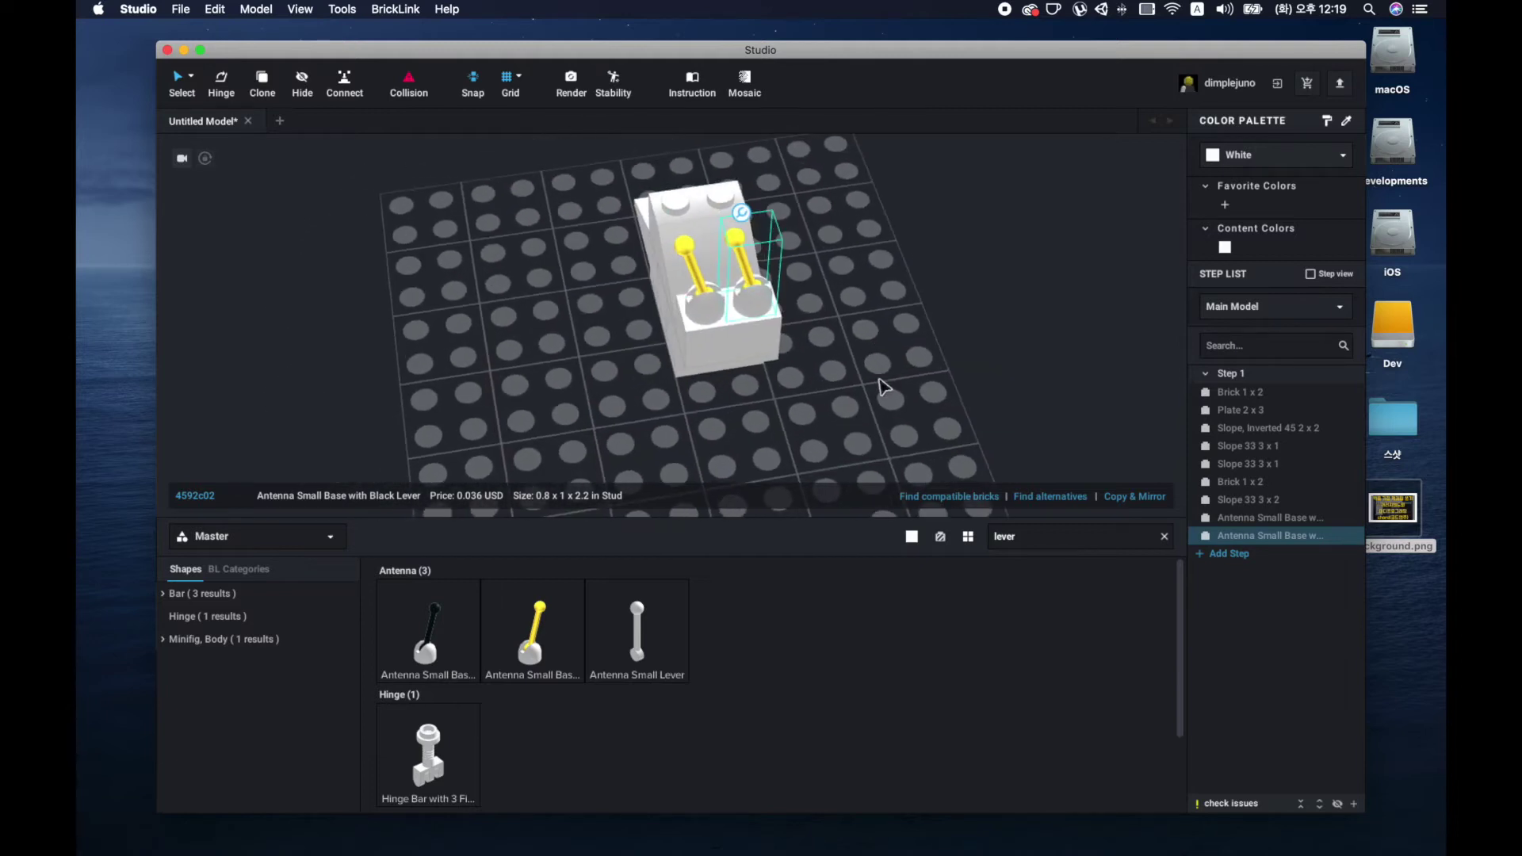
pyautogui.click(793, 377)
pyautogui.click(722, 309)
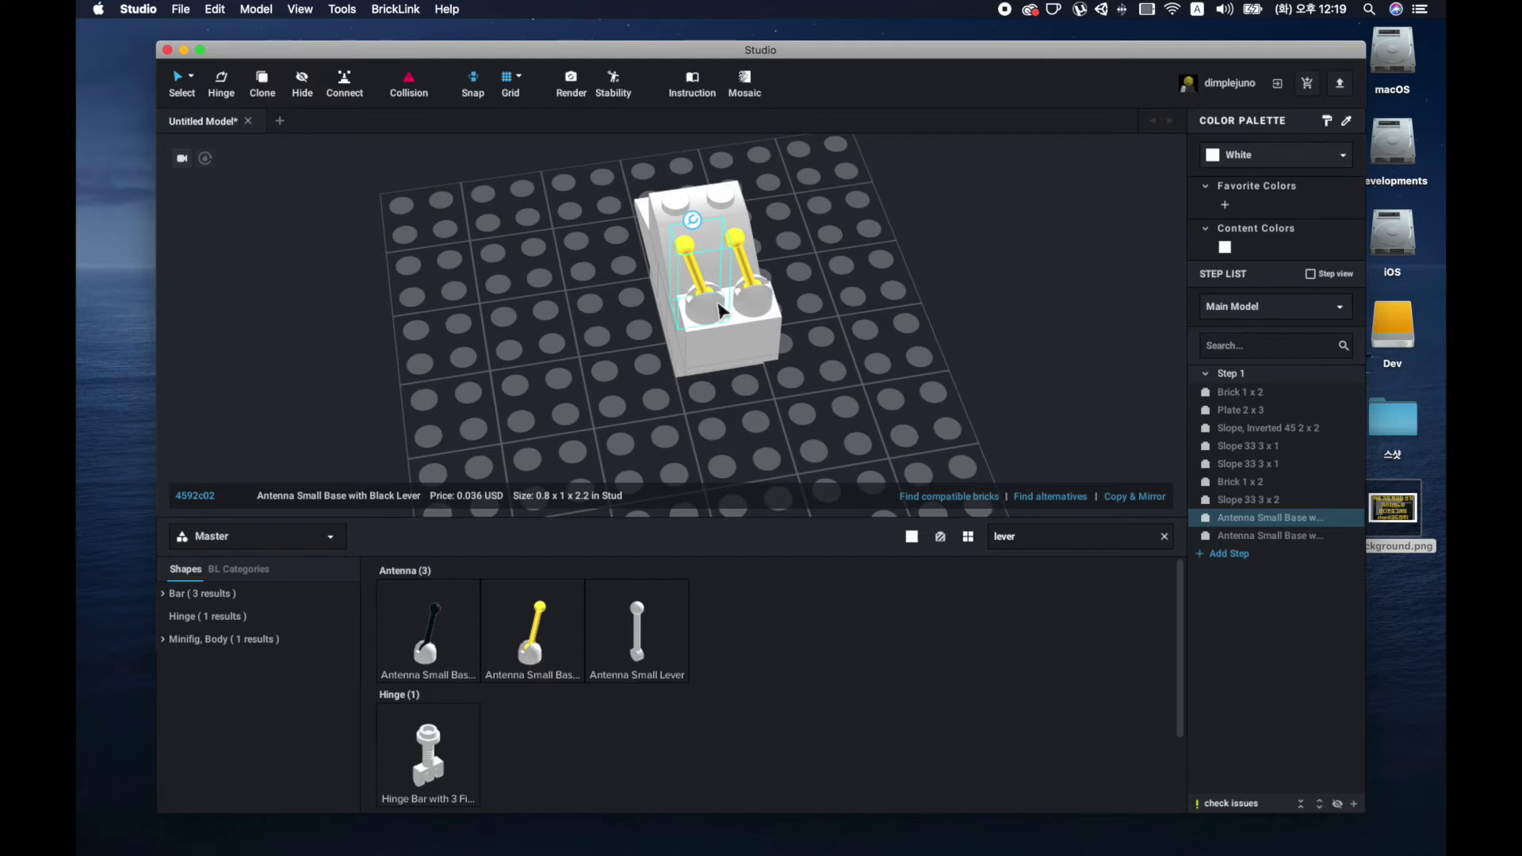
pyautogui.keyDown('shift'); pyautogui.click(773, 305); pyautogui.keyUp('shift')
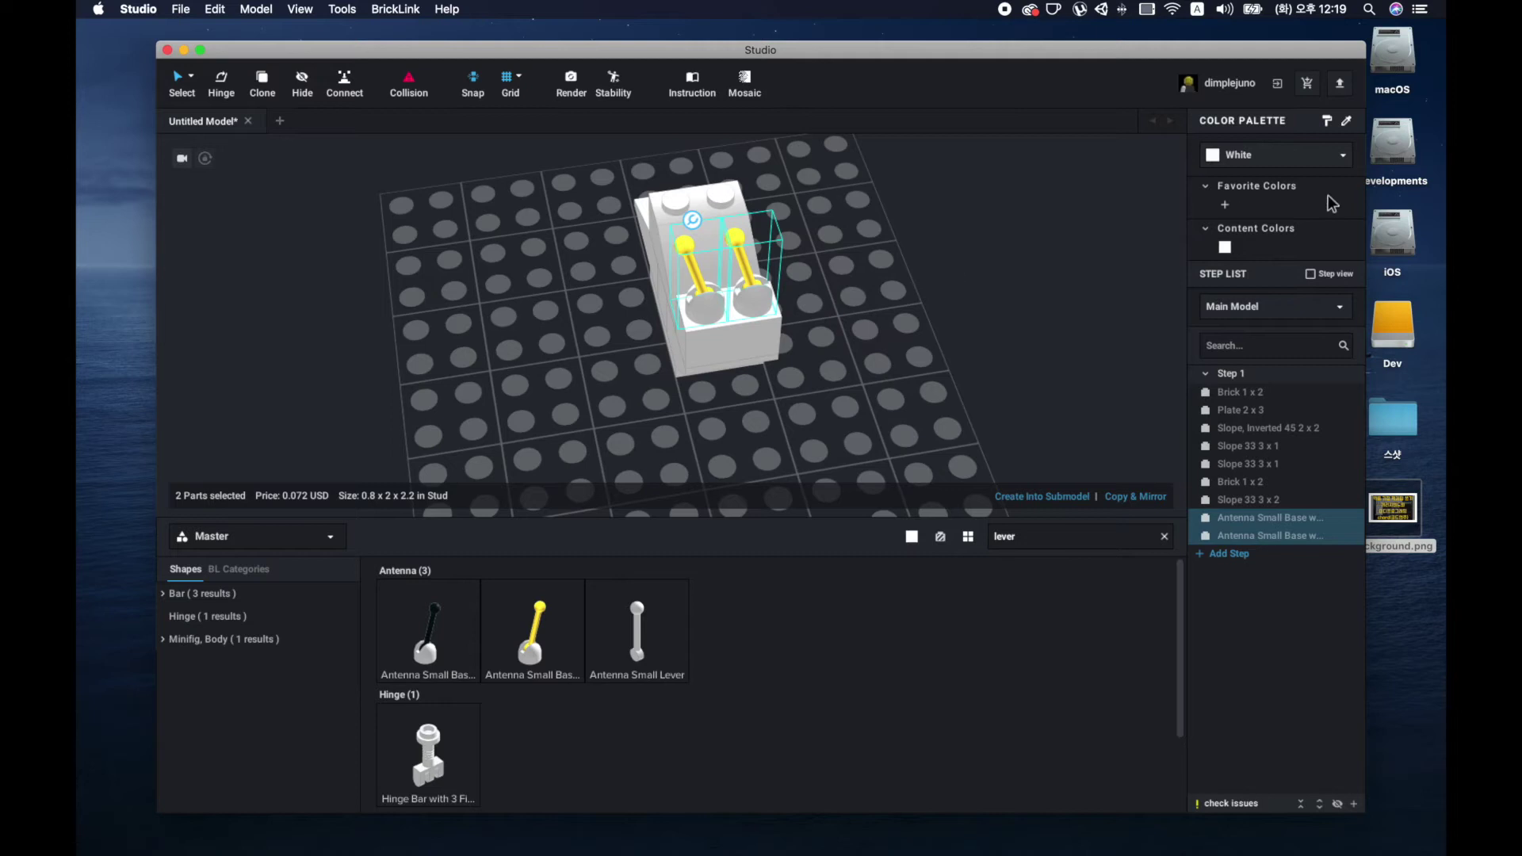
# Step: Colour both selected antenna bases Black
pyautogui.click(1265, 157)
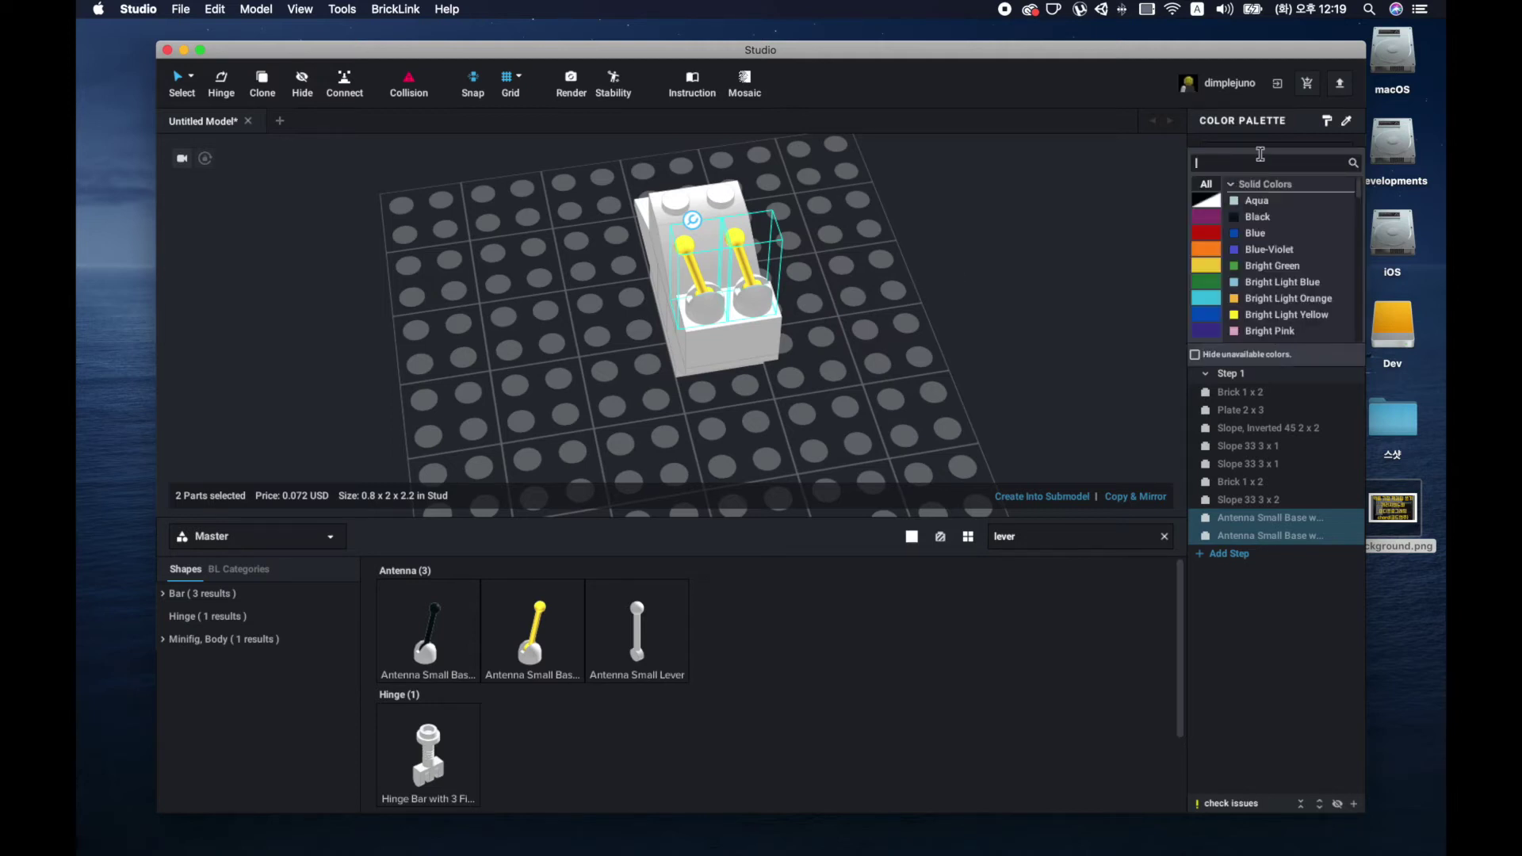
pyautogui.click(1264, 217)
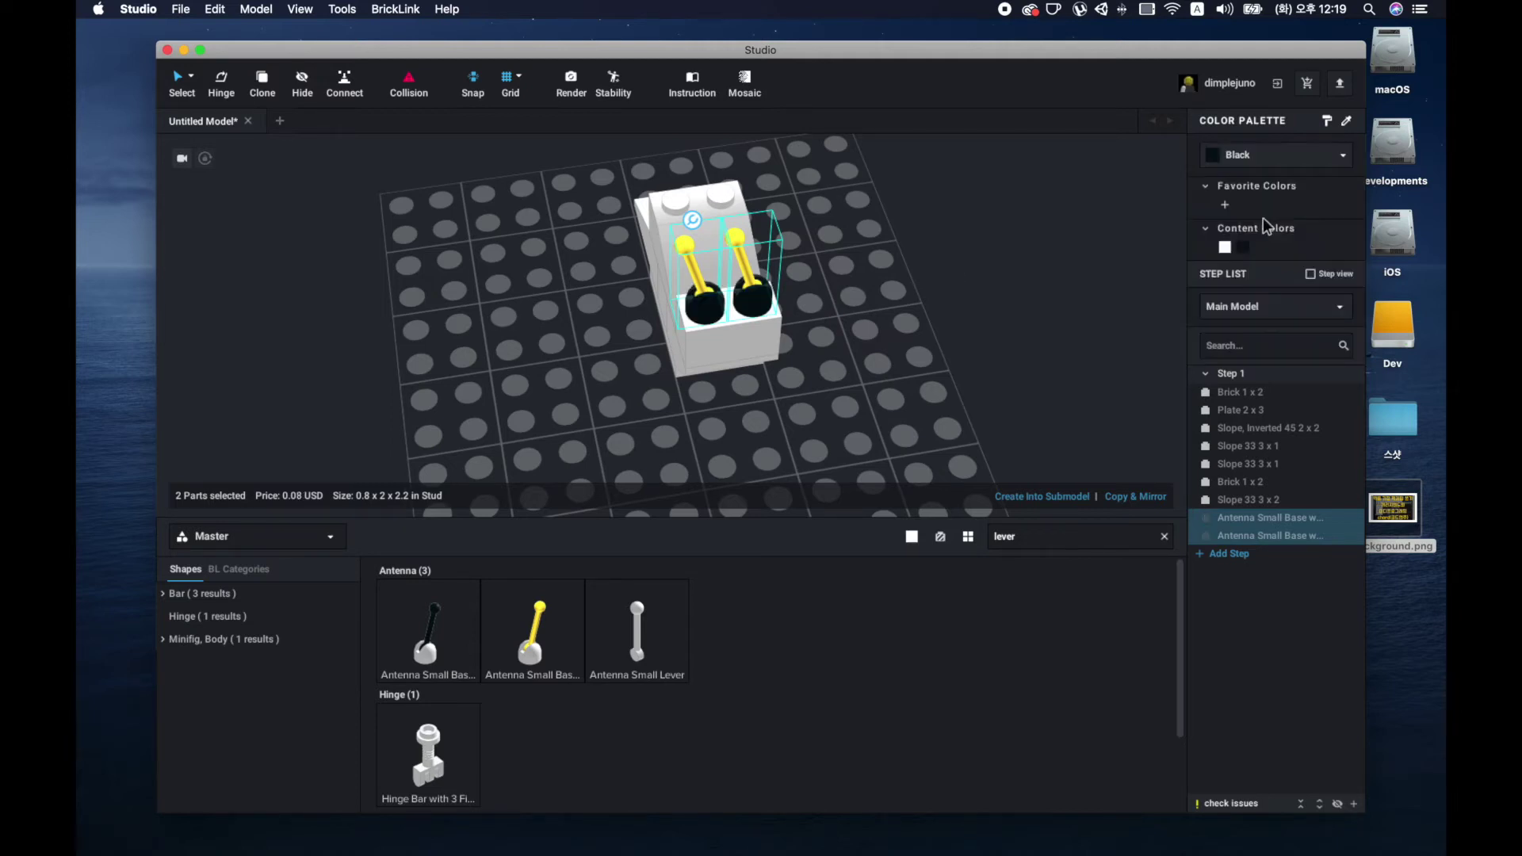
pyautogui.moveTo(864, 326)
pyautogui.mouseDown(button='right')
pyautogui.moveTo(794, 336)
pyautogui.moveTo(808, 329)
pyautogui.moveTo(815, 349)
pyautogui.moveTo(737, 309)
pyautogui.mouseUp(button='right')
# Step: Colour the Slope 33 3x2 shell piece Rust dark red
pyautogui.click(724, 297)
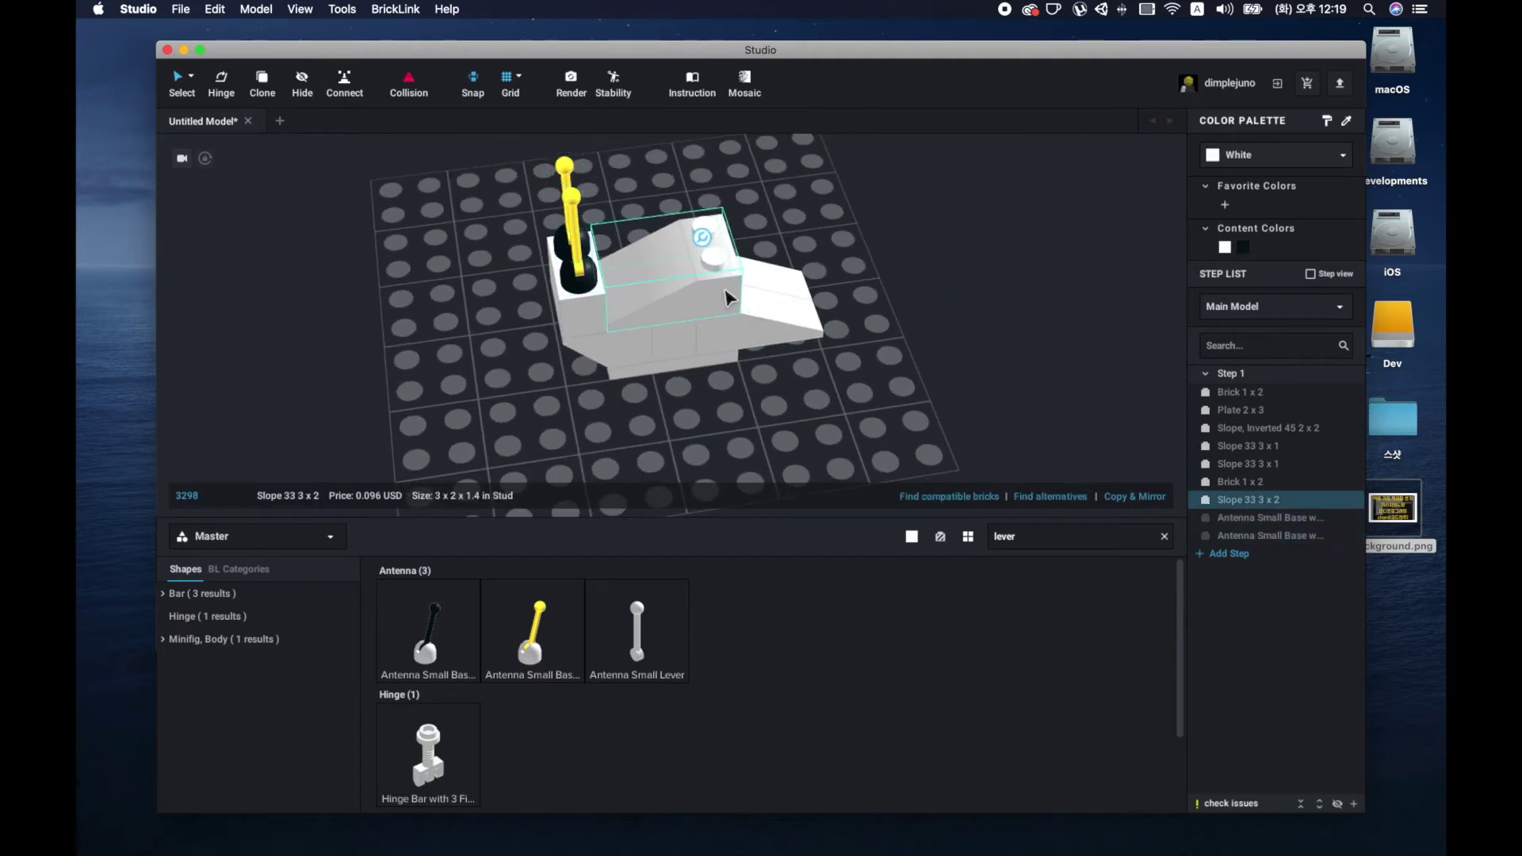
pyautogui.click(1250, 162)
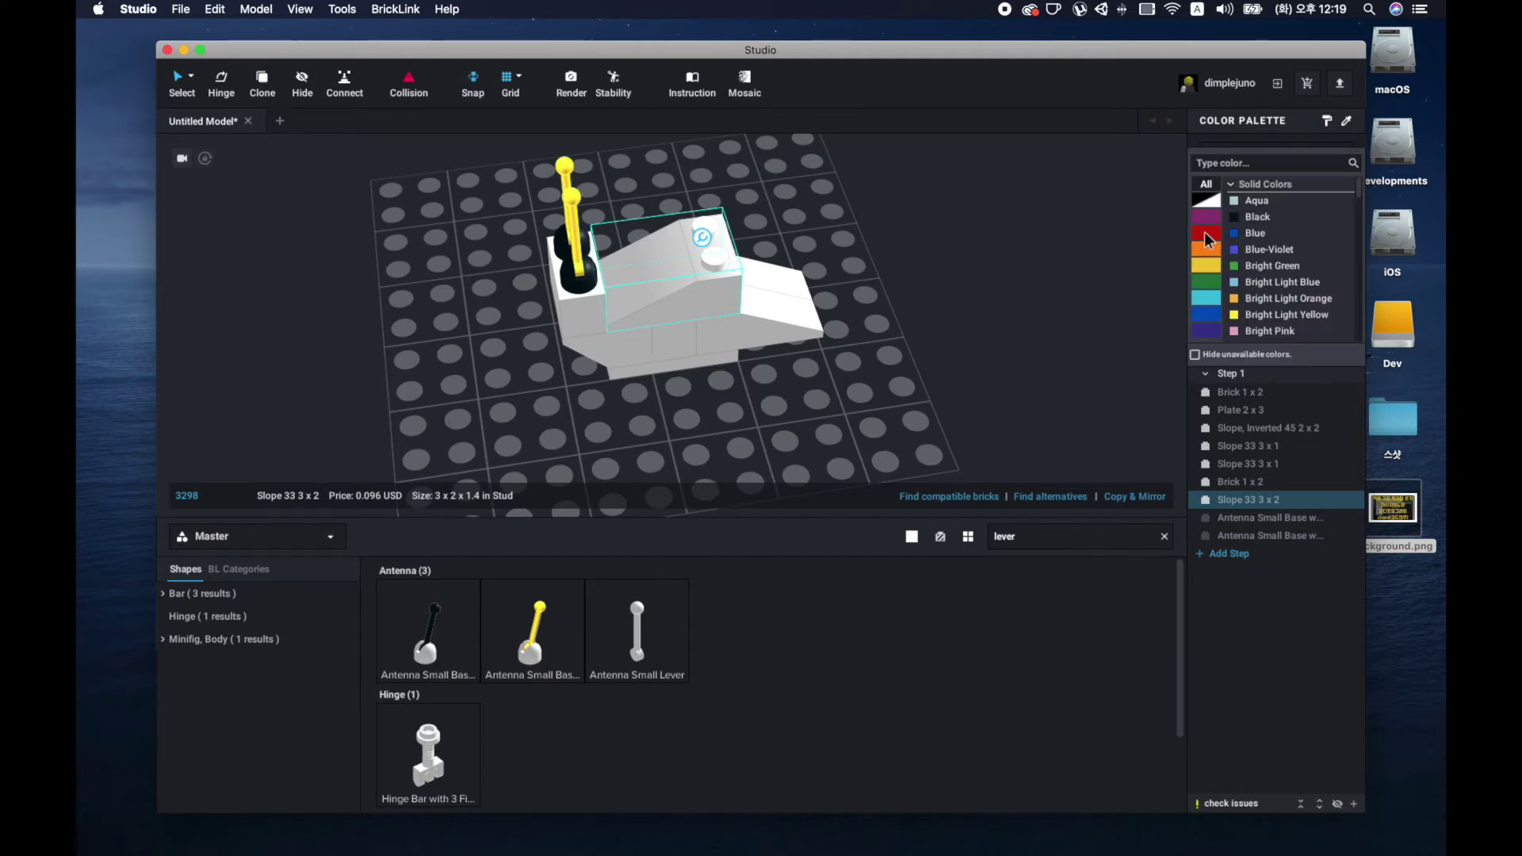
pyautogui.click(1267, 240)
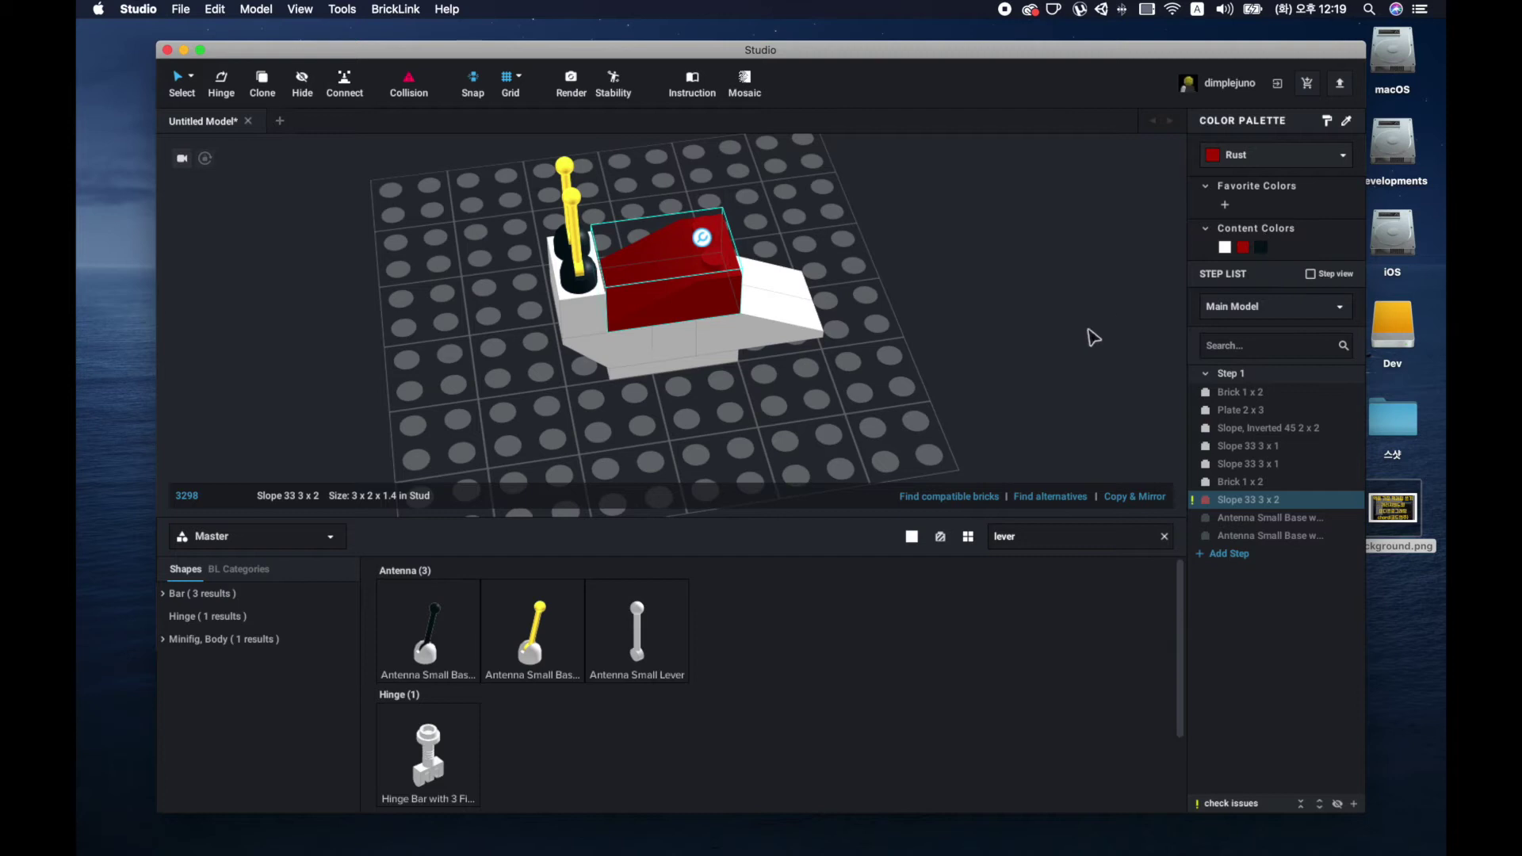
pyautogui.click(1008, 333)
pyautogui.moveTo(988, 336)
pyautogui.mouseDown(button='right')
pyautogui.moveTo(1043, 353)
pyautogui.moveTo(1066, 323)
pyautogui.moveTo(1041, 307)
pyautogui.moveTo(1009, 333)
pyautogui.moveTo(995, 312)
pyautogui.moveTo(948, 343)
pyautogui.moveTo(1029, 367)
pyautogui.moveTo(1030, 308)
pyautogui.moveTo(989, 295)
pyautogui.mouseUp(button='right')
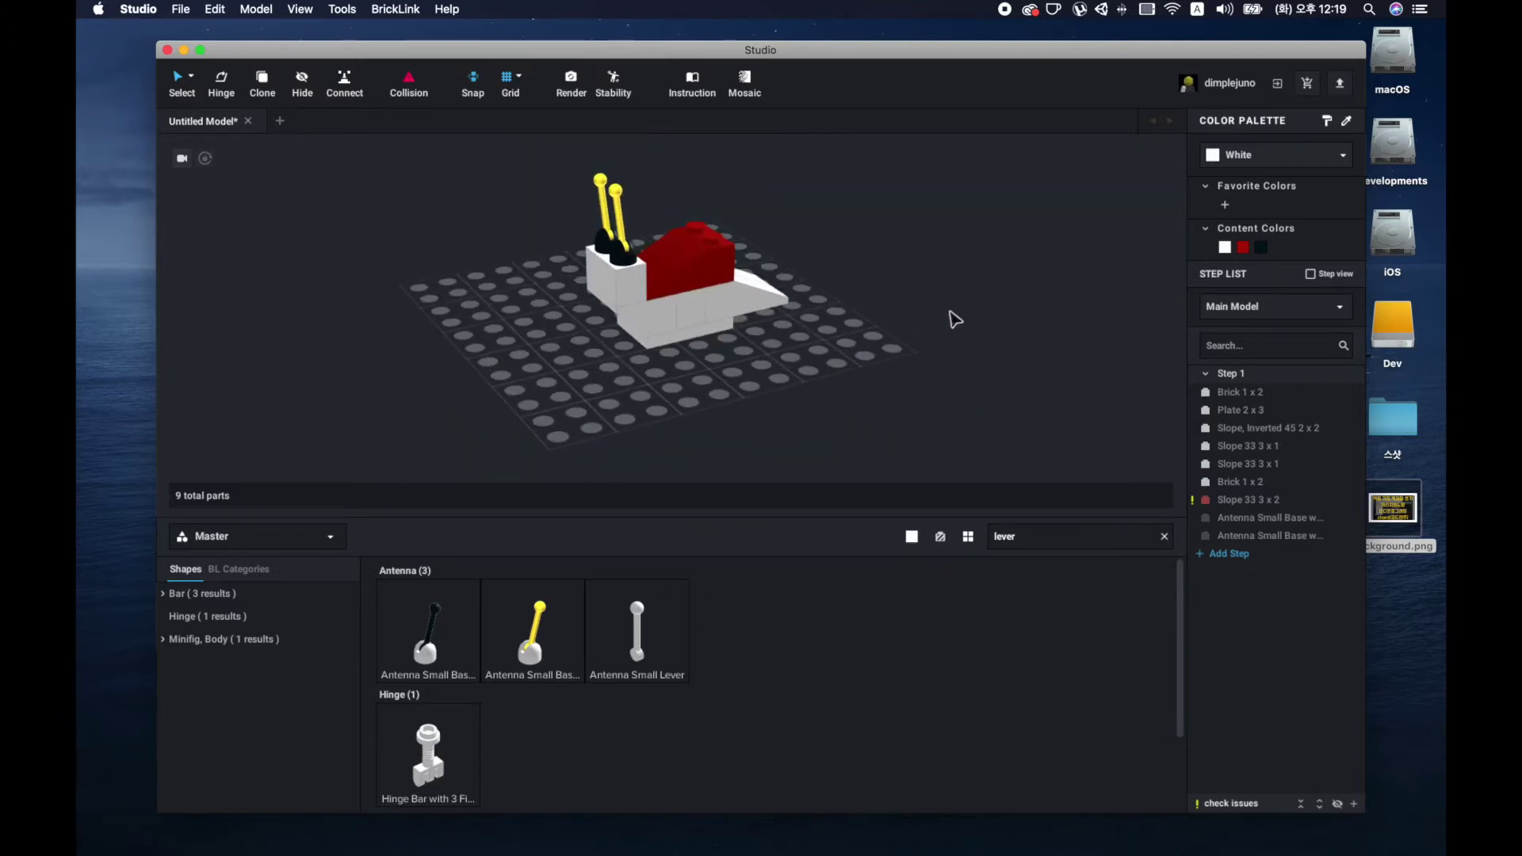
# Step: Save the snail model as snail.io in the StudioSamples folder
pyautogui.click(180, 9)
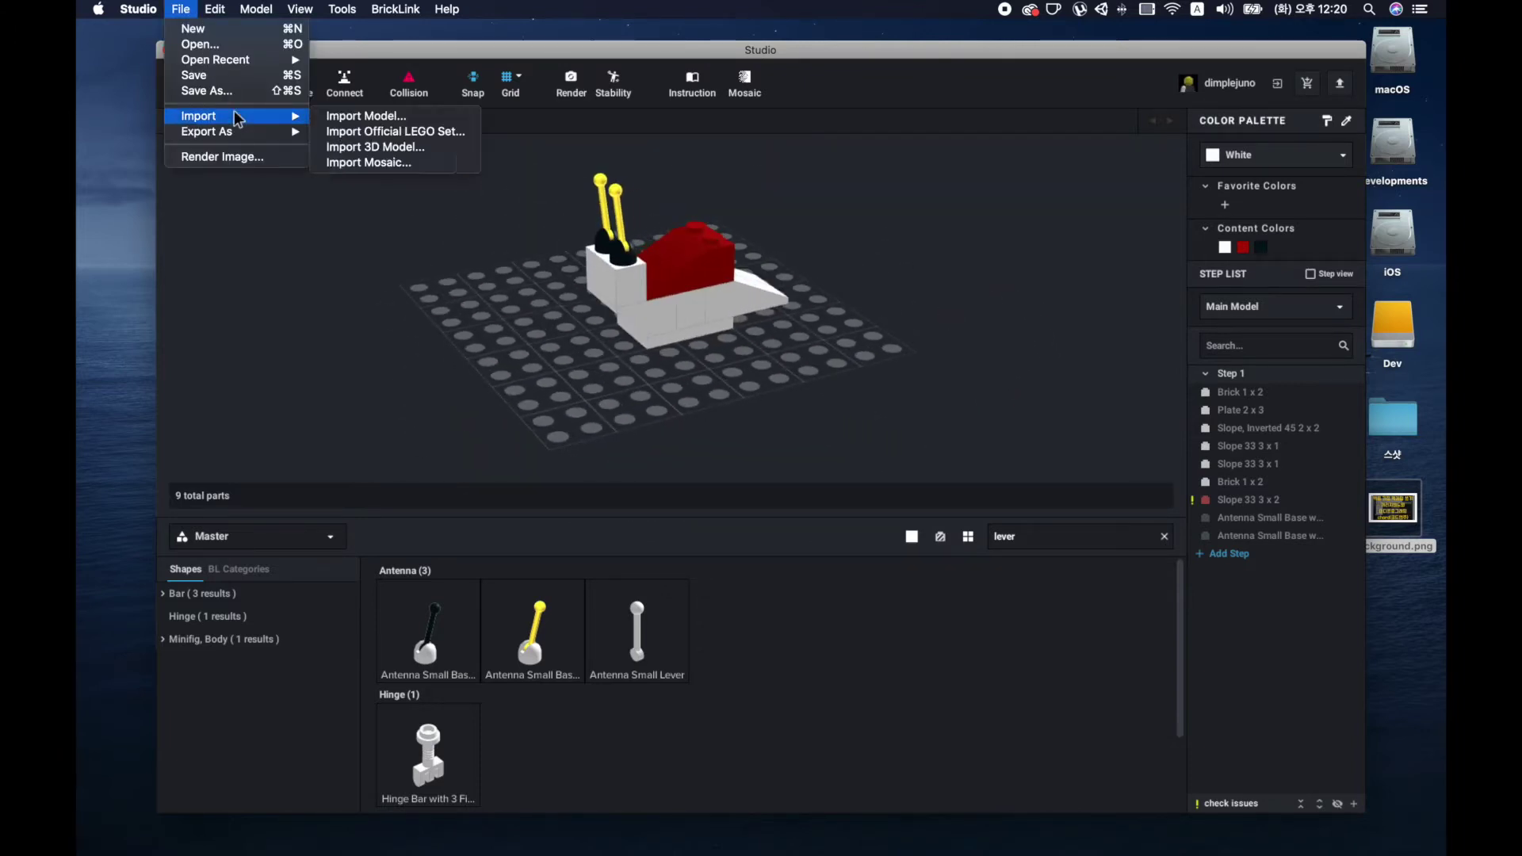
pyautogui.click(705, 405)
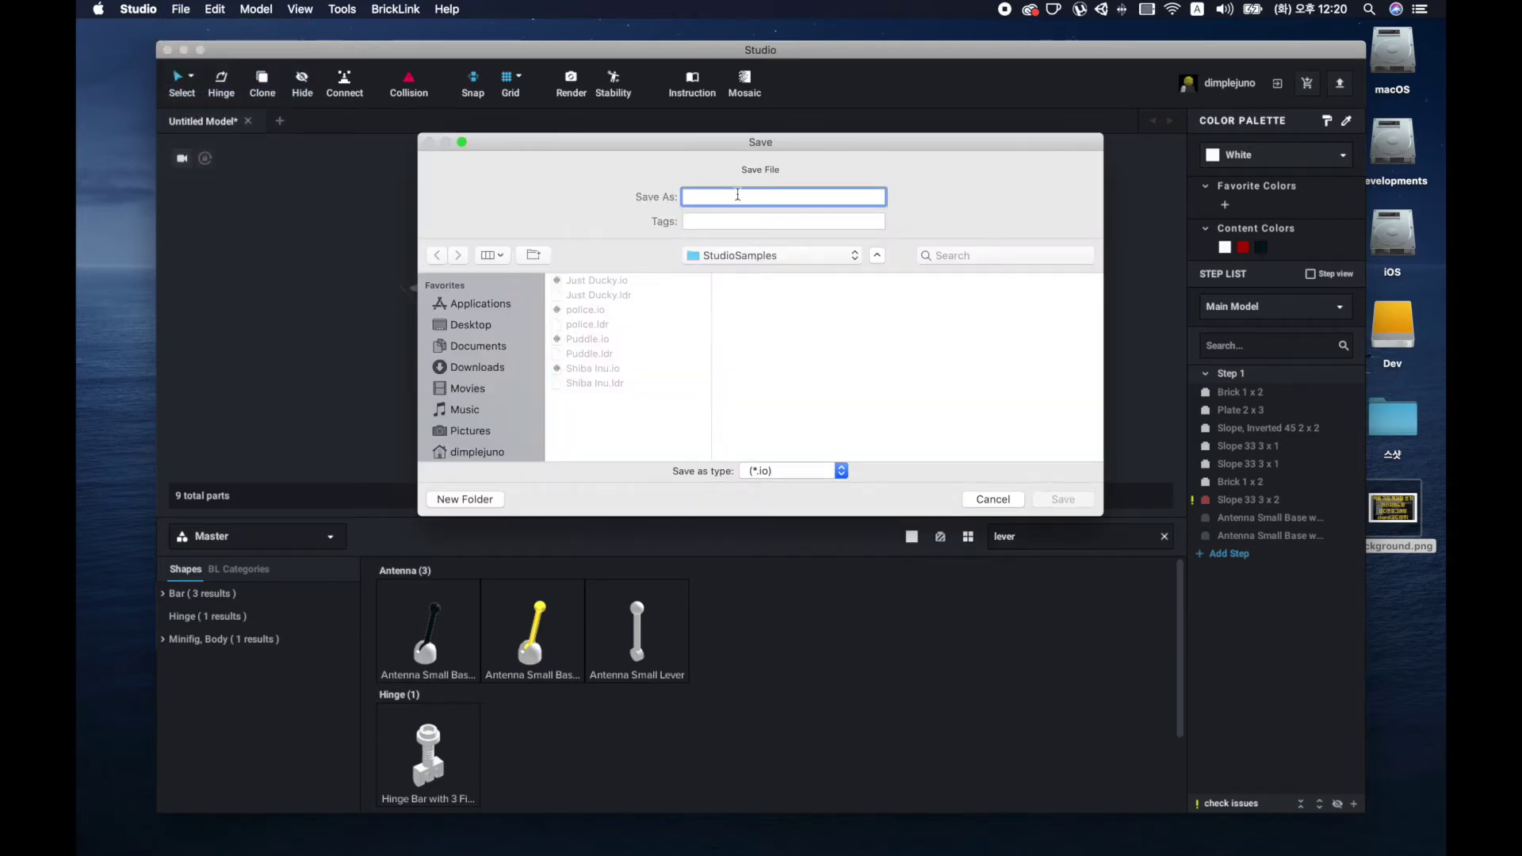
pyautogui.write('snail')
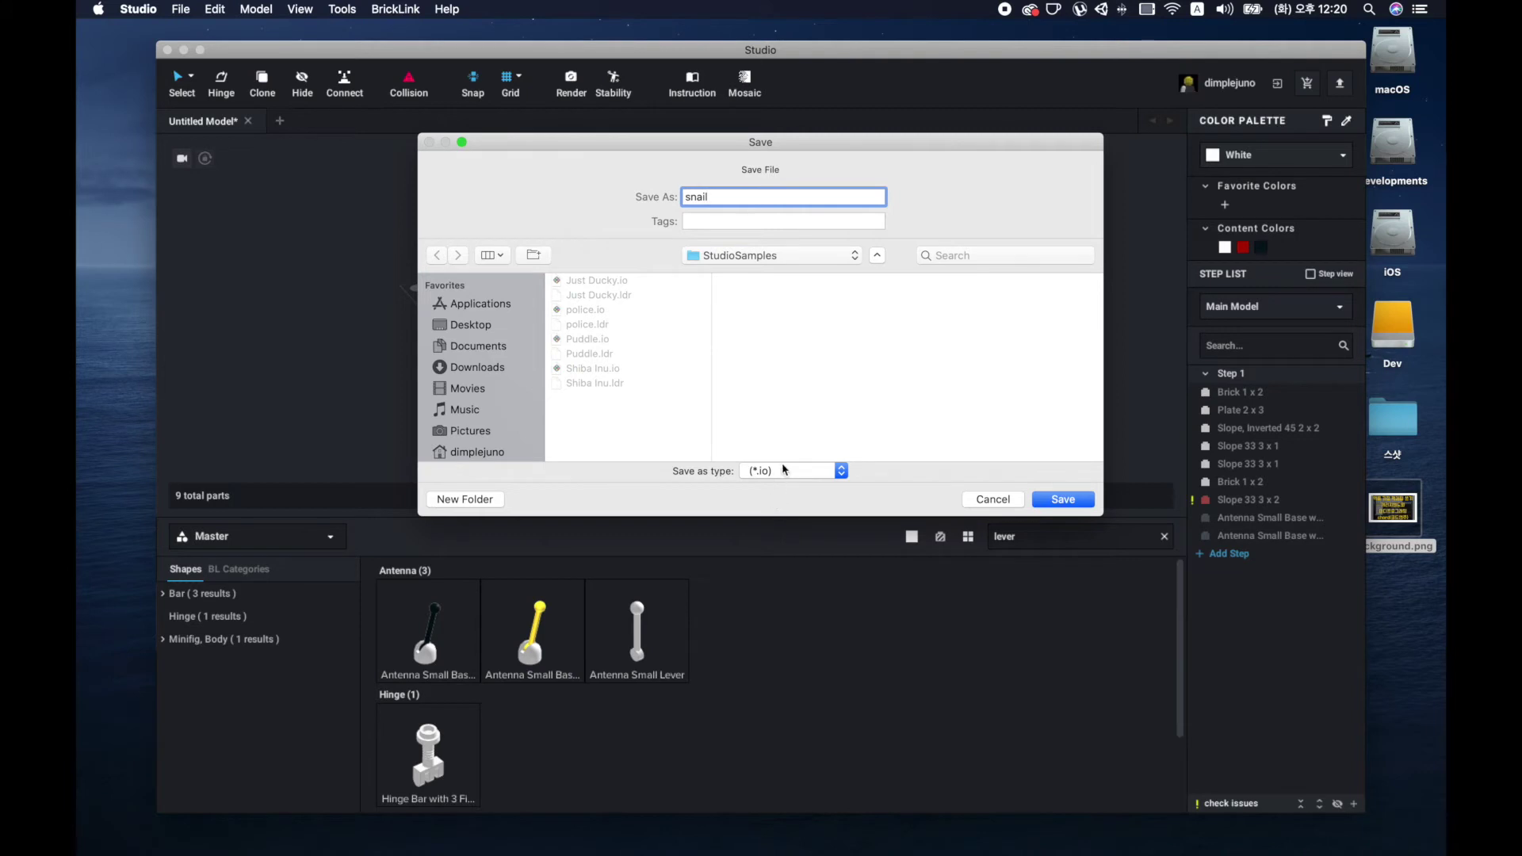
pyautogui.click(1078, 501)
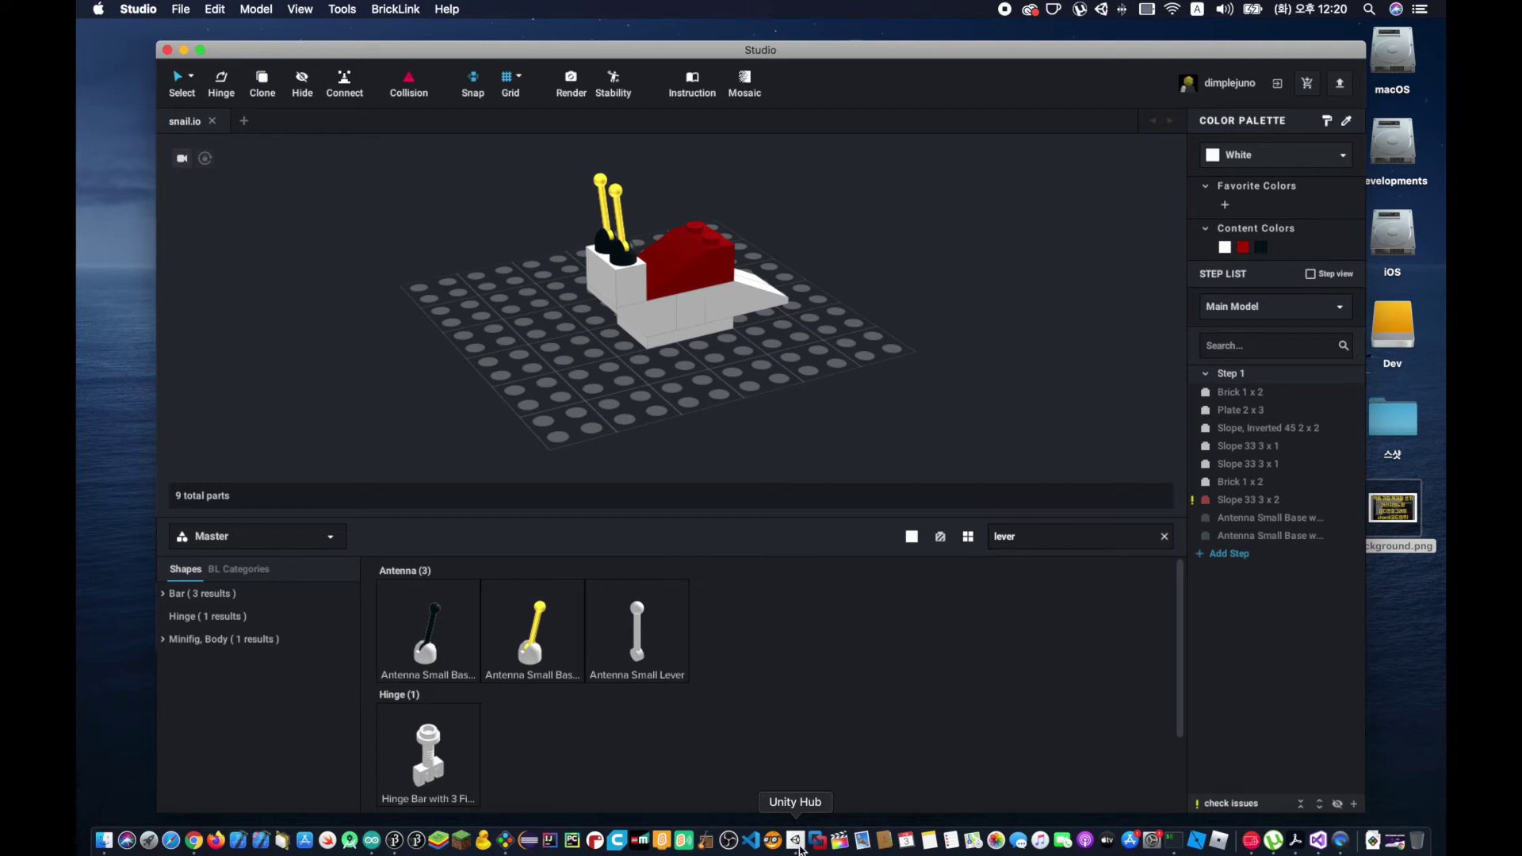
# Step: Launch Unity Hub and open the LEGOMicrogameTemplate project's Tutorial03 scene
pyautogui.click(797, 840)
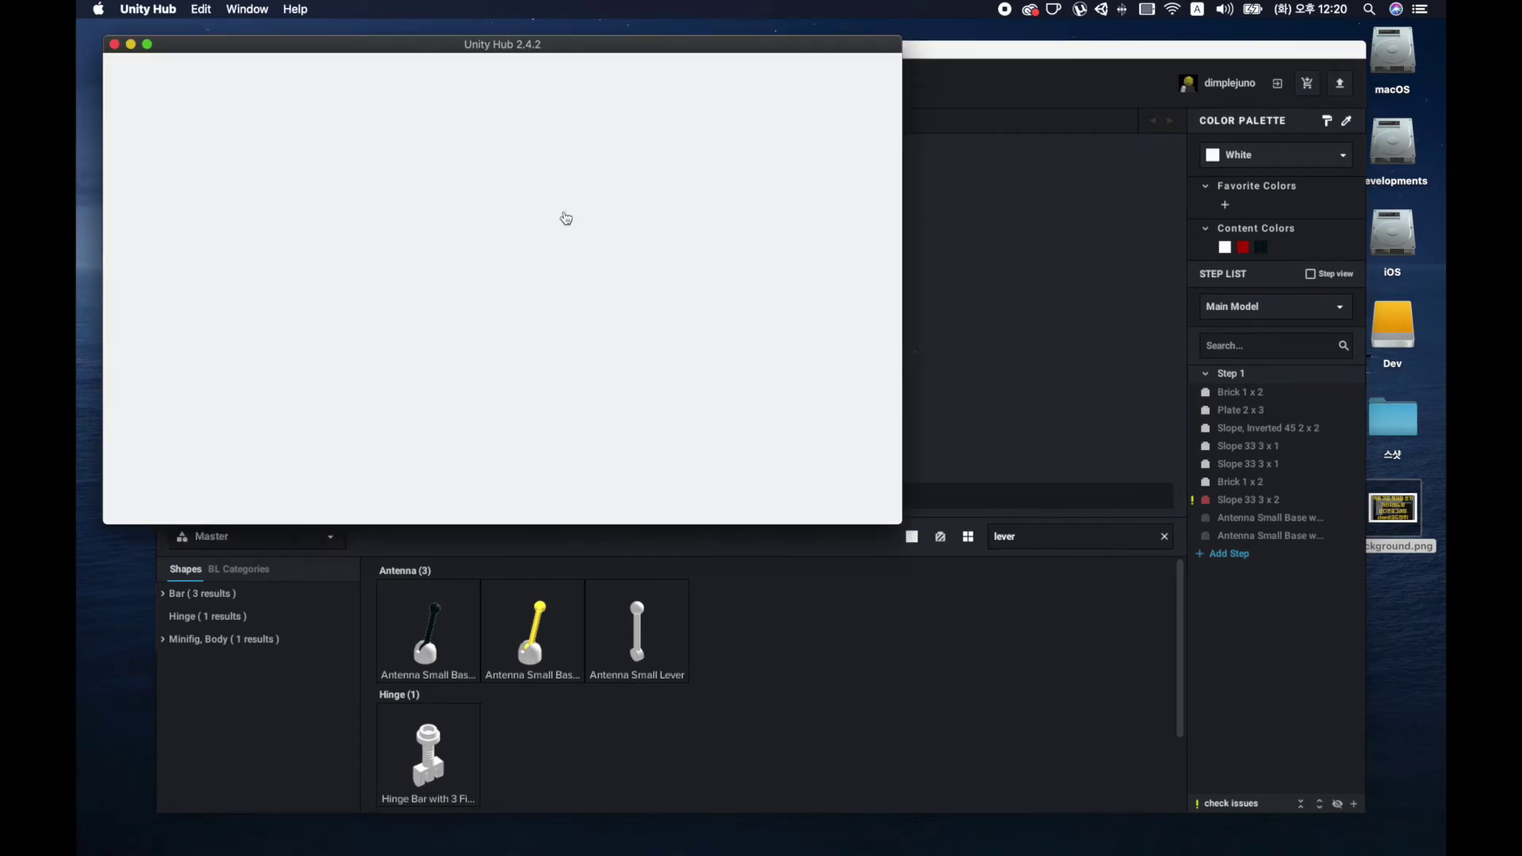
pyautogui.click(386, 249)
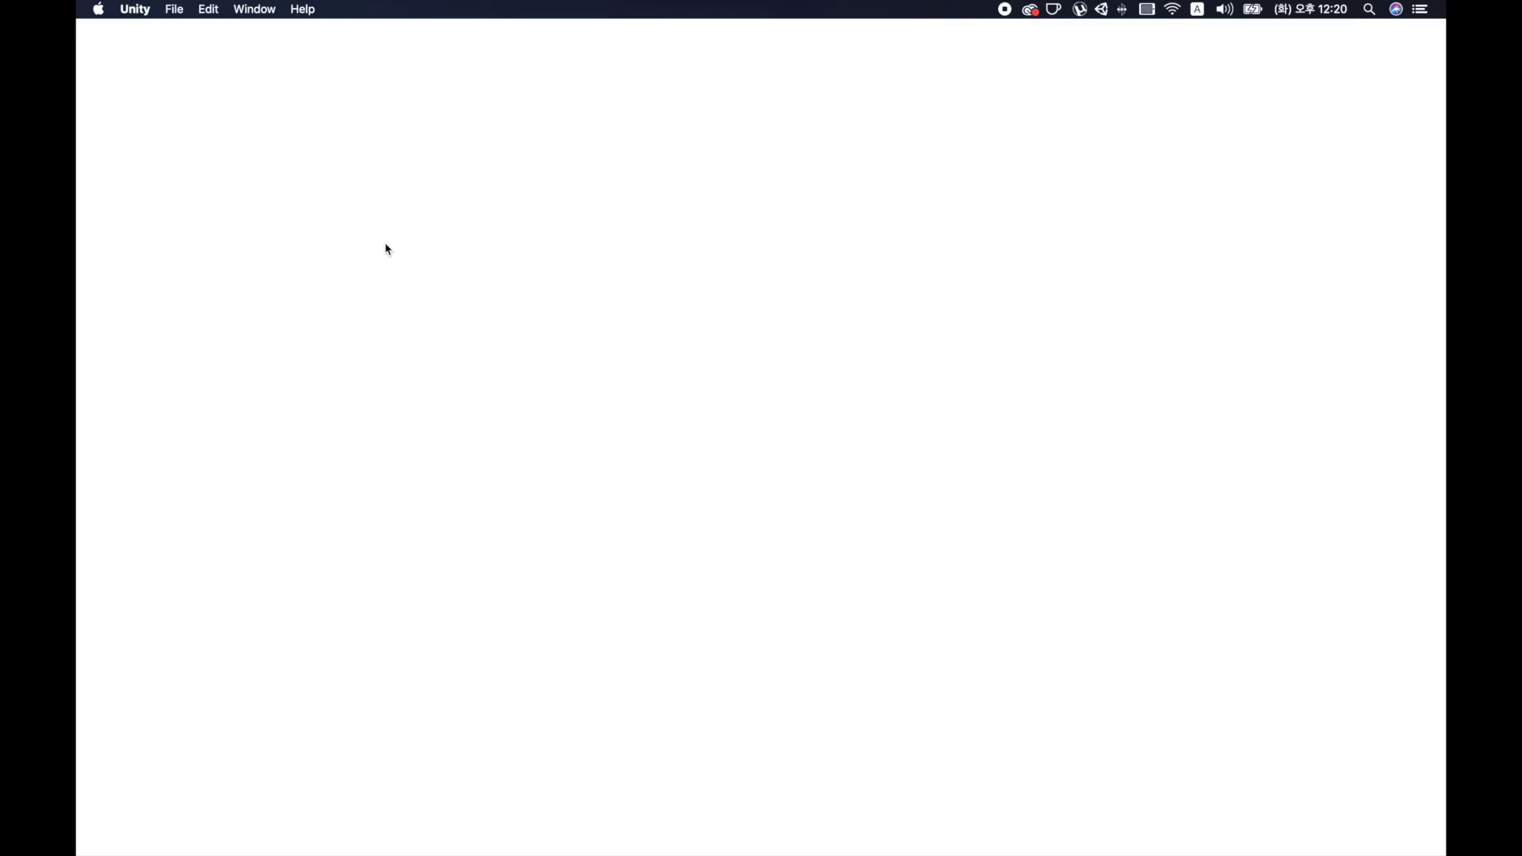
pyautogui.scroll(2, 724, 459)
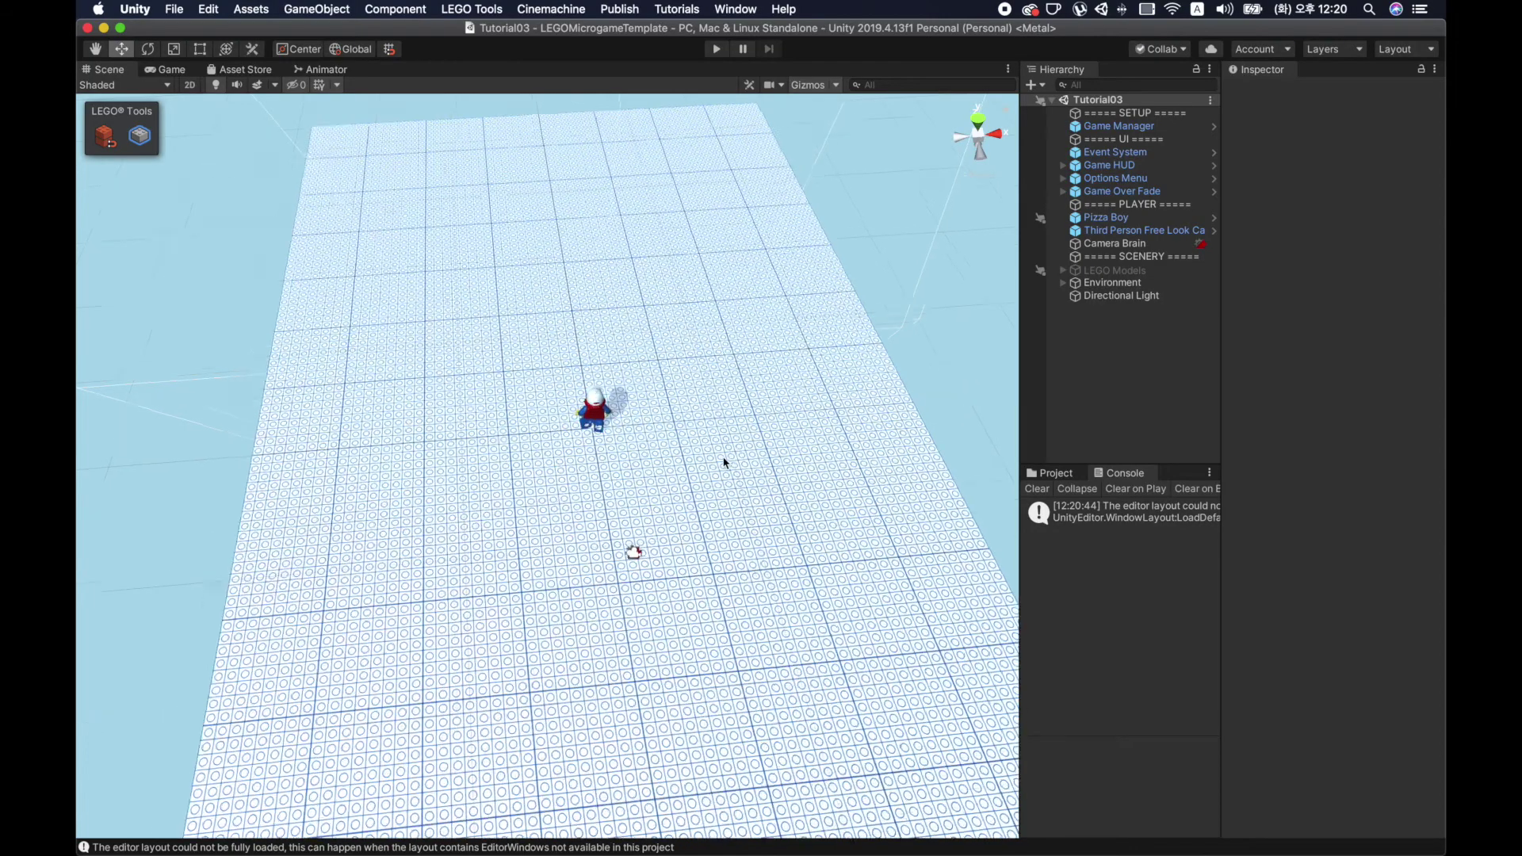
pyautogui.scroll(5, 768, 456)
pyautogui.moveTo(772, 443)
pyautogui.keyDown('alt'); pyautogui.mouseDown()
pyautogui.moveTo(728, 454)
pyautogui.moveTo(788, 350)
pyautogui.moveTo(873, 356)
pyautogui.moveTo(678, 372)
pyautogui.moveTo(784, 381)
pyautogui.mouseUp(); pyautogui.keyUp('alt')
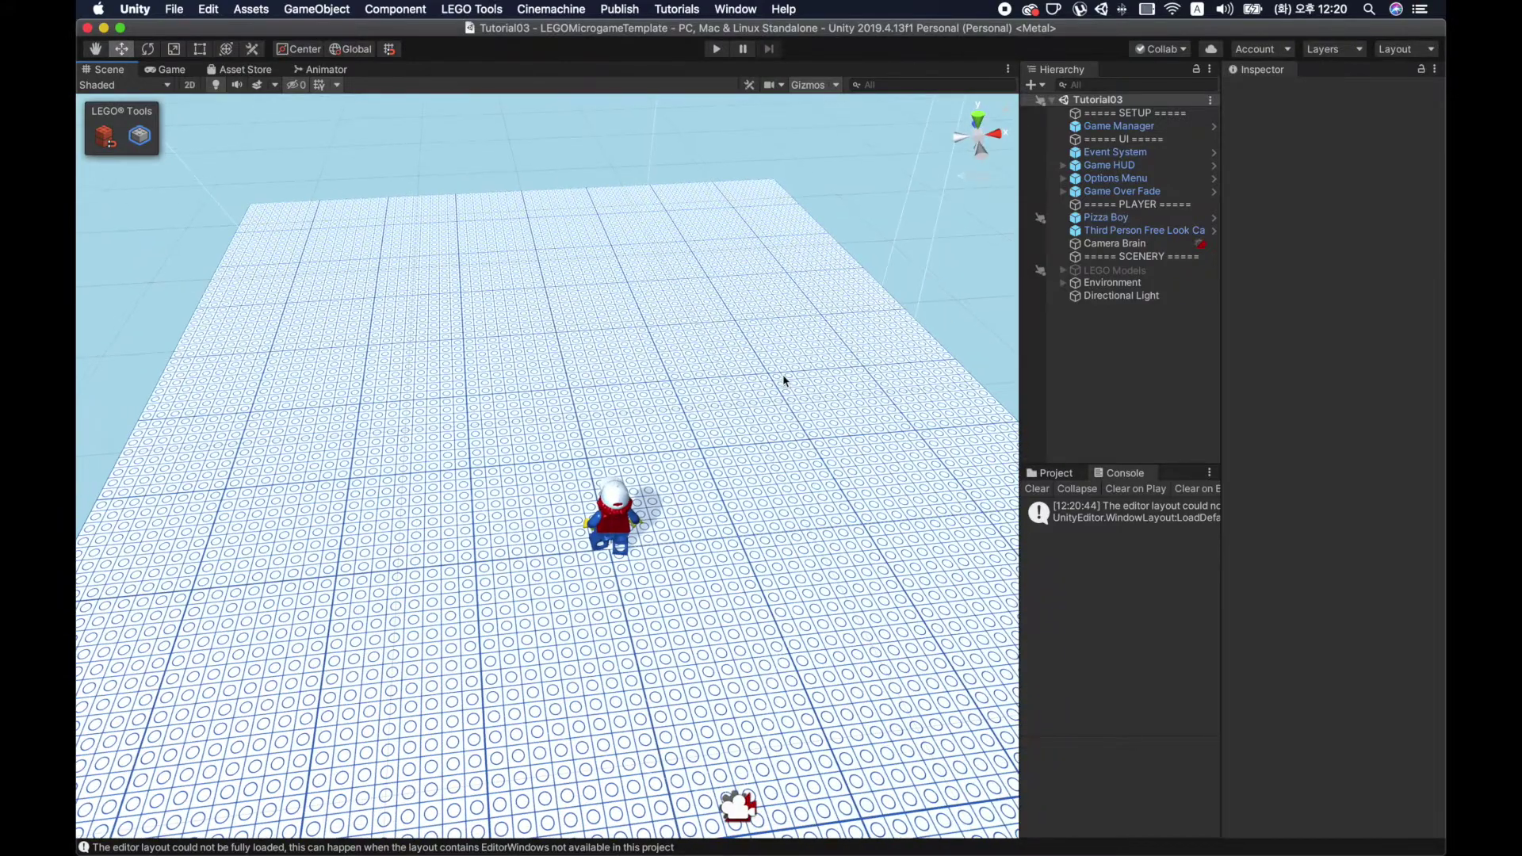
pyautogui.click(472, 11)
pyautogui.click(520, 35)
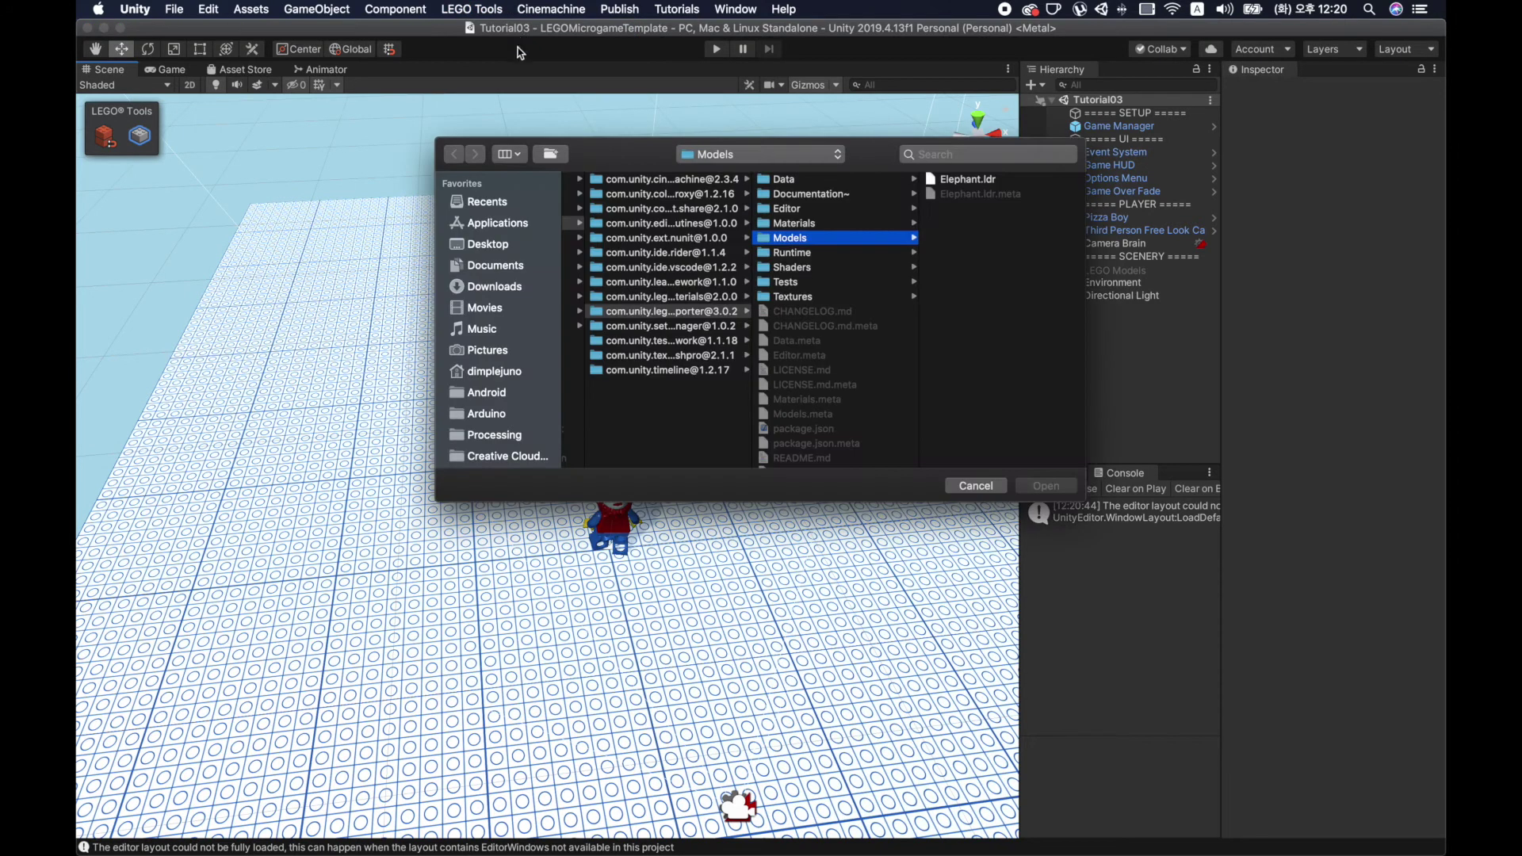
pyautogui.click(977, 486)
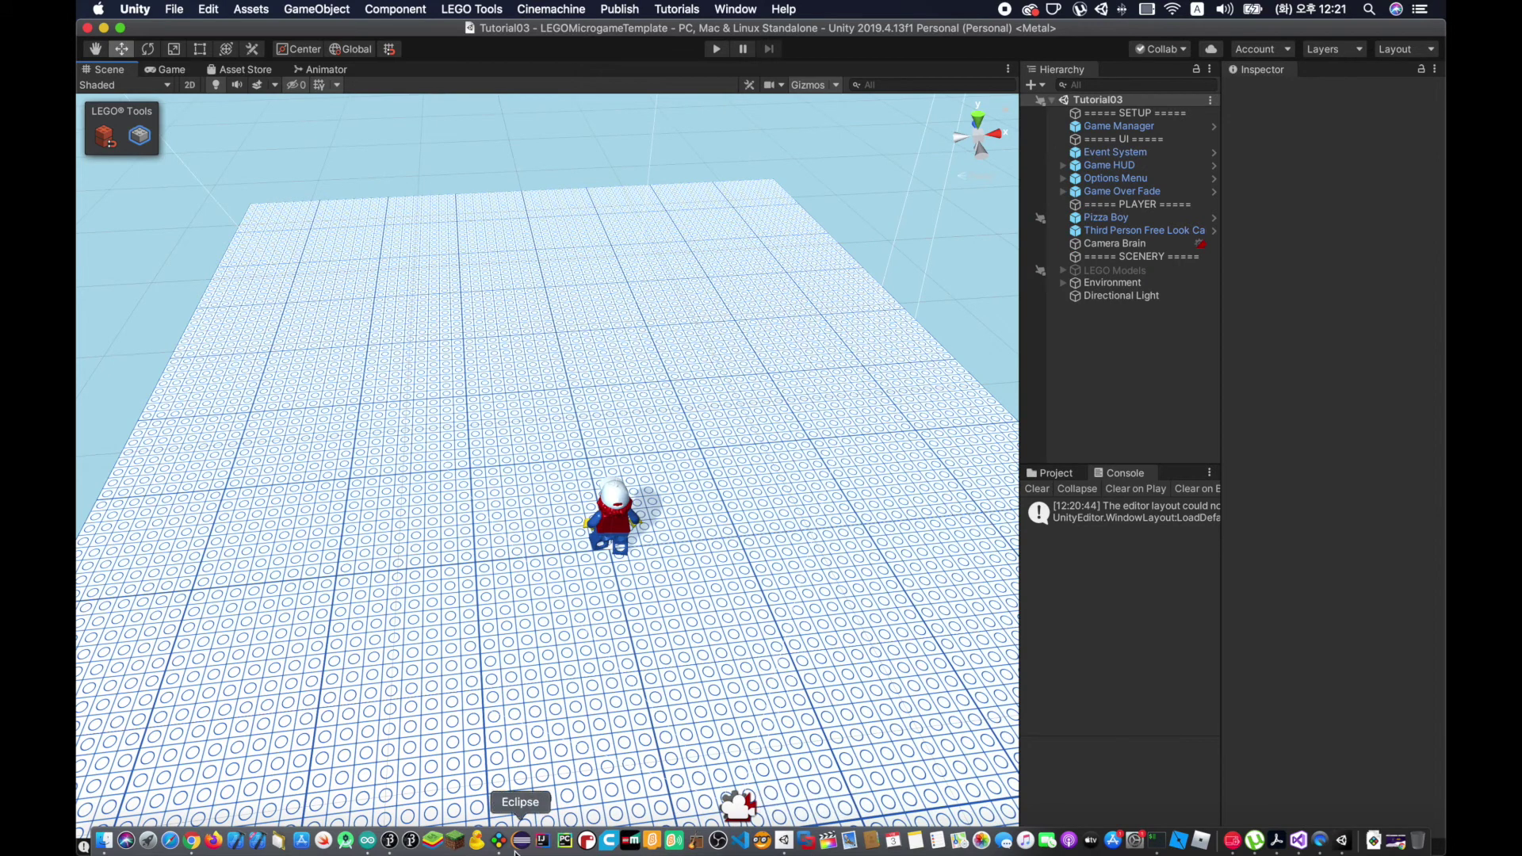
# Step: Export the snail from Studio as LDraw file snail.ldr into StudioSamples
pyautogui.click(499, 841)
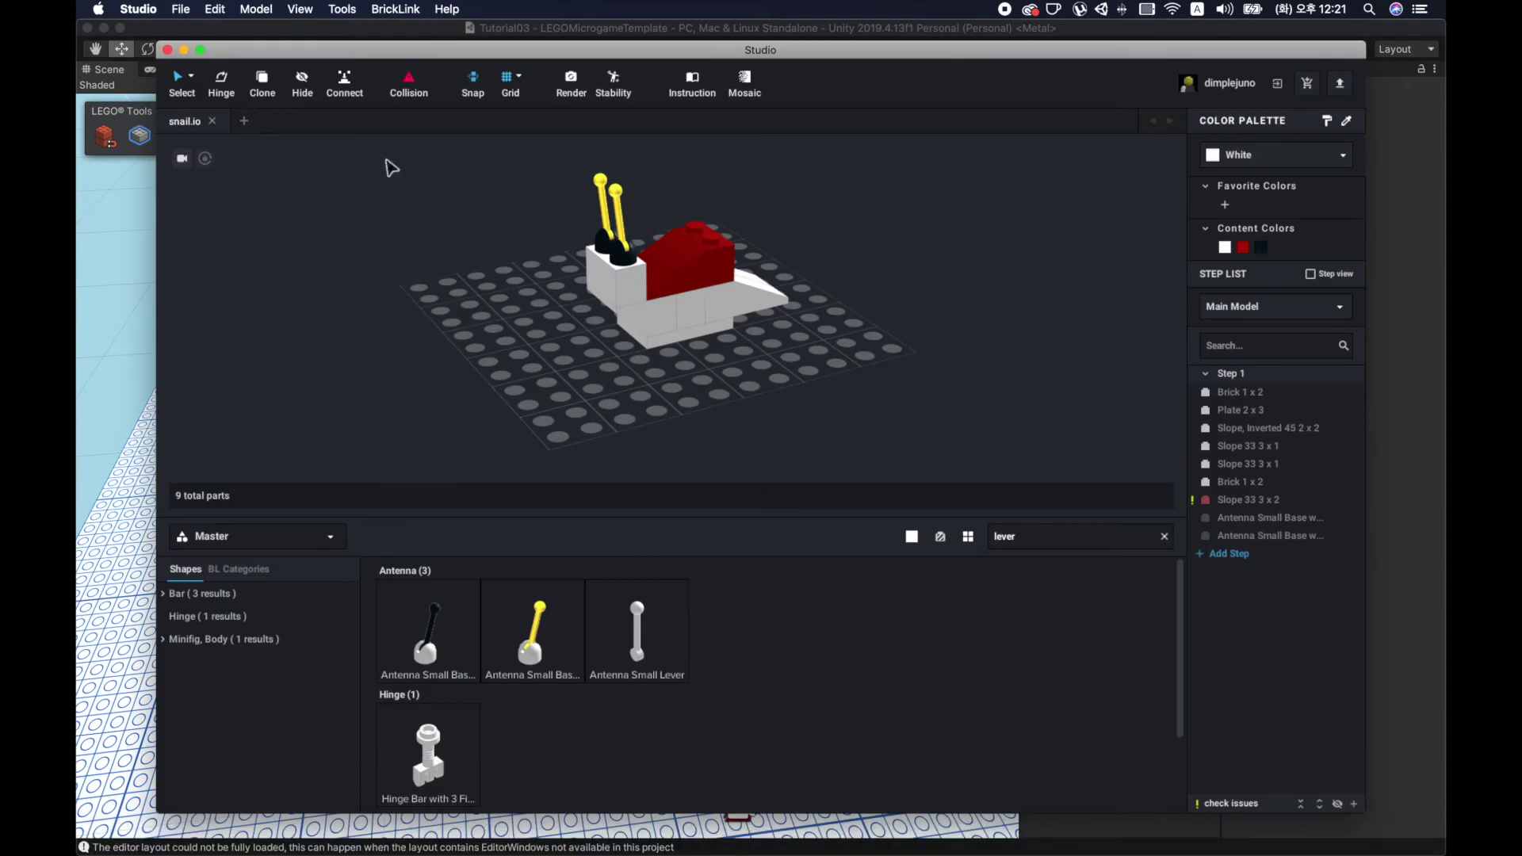
pyautogui.click(182, 9)
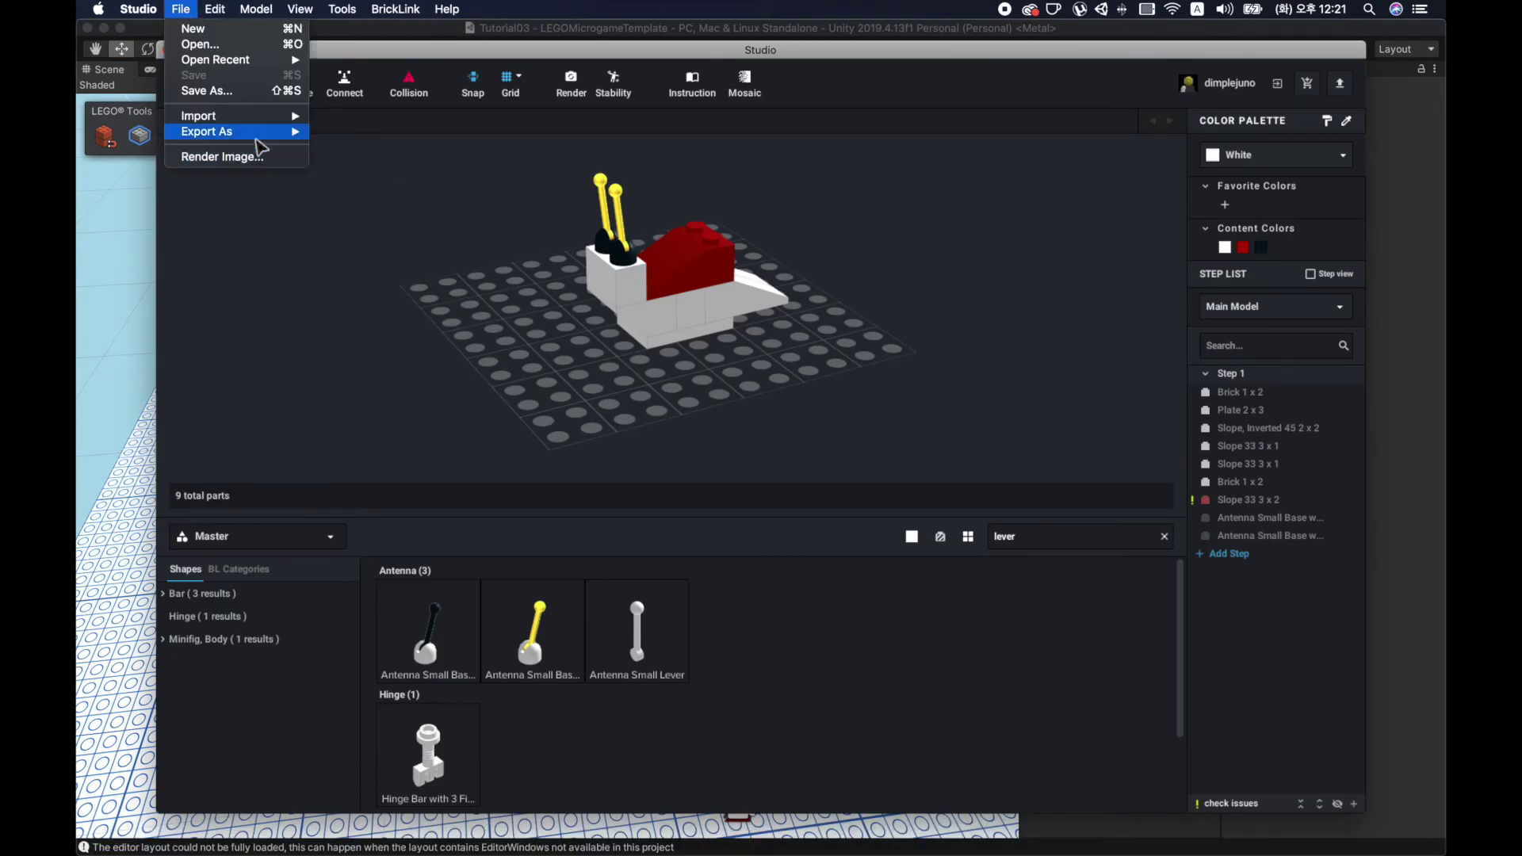
pyautogui.moveTo(207, 131)
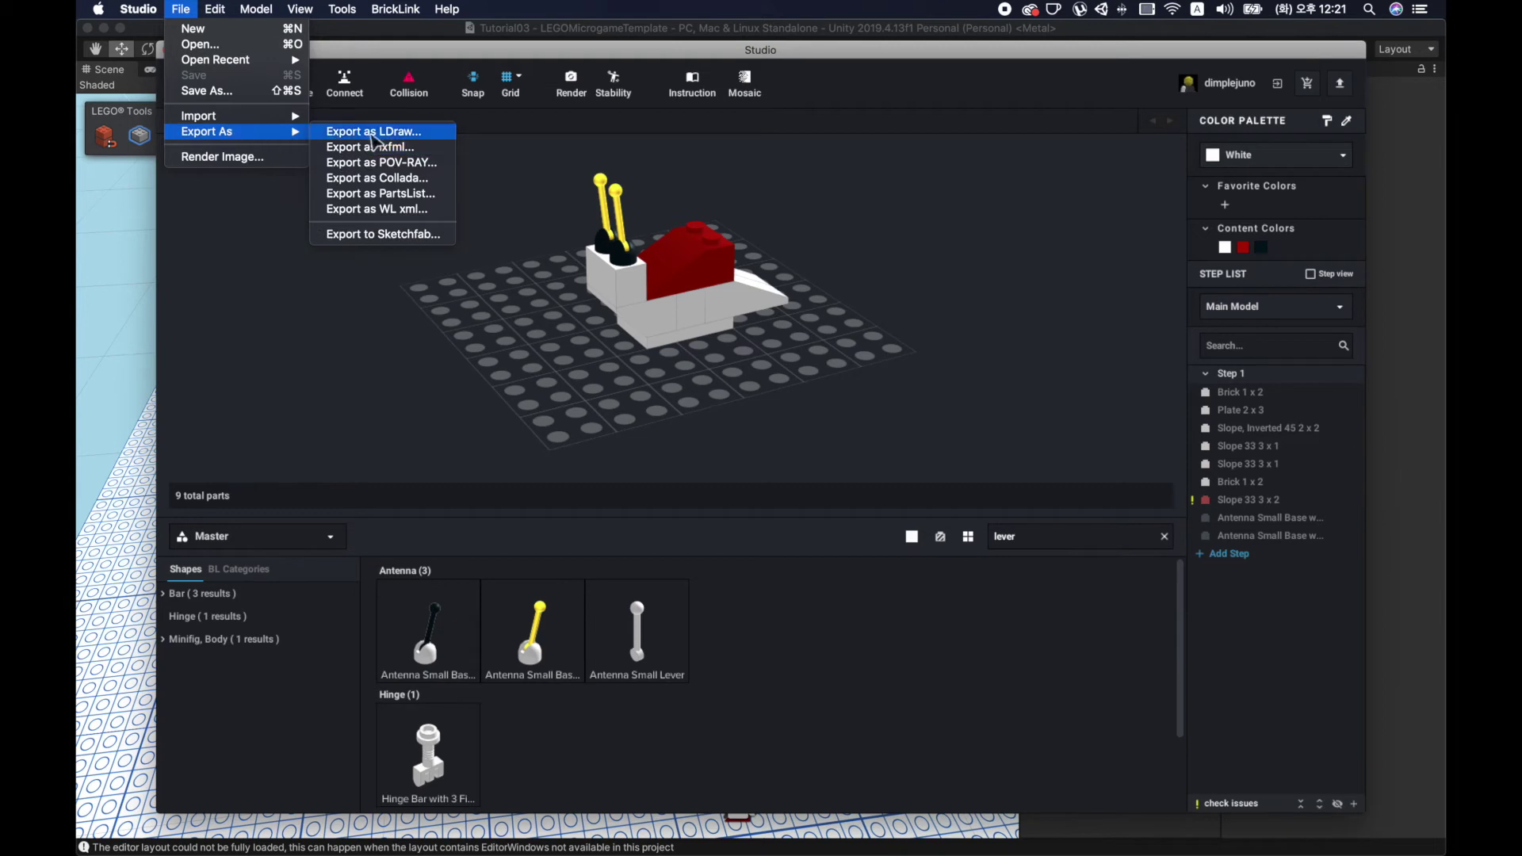
pyautogui.click(402, 140)
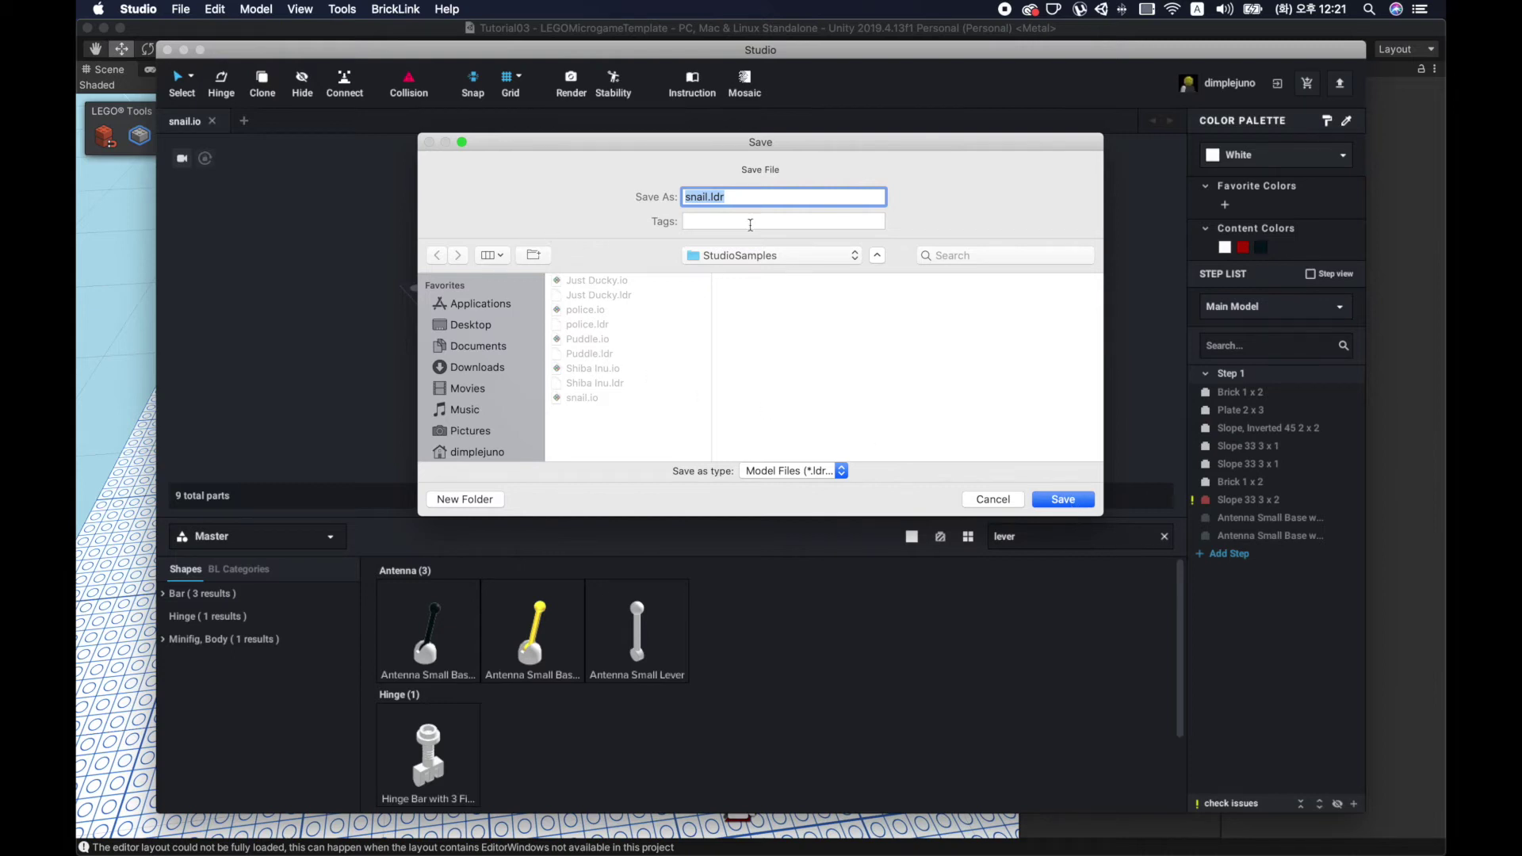
pyautogui.click(1063, 499)
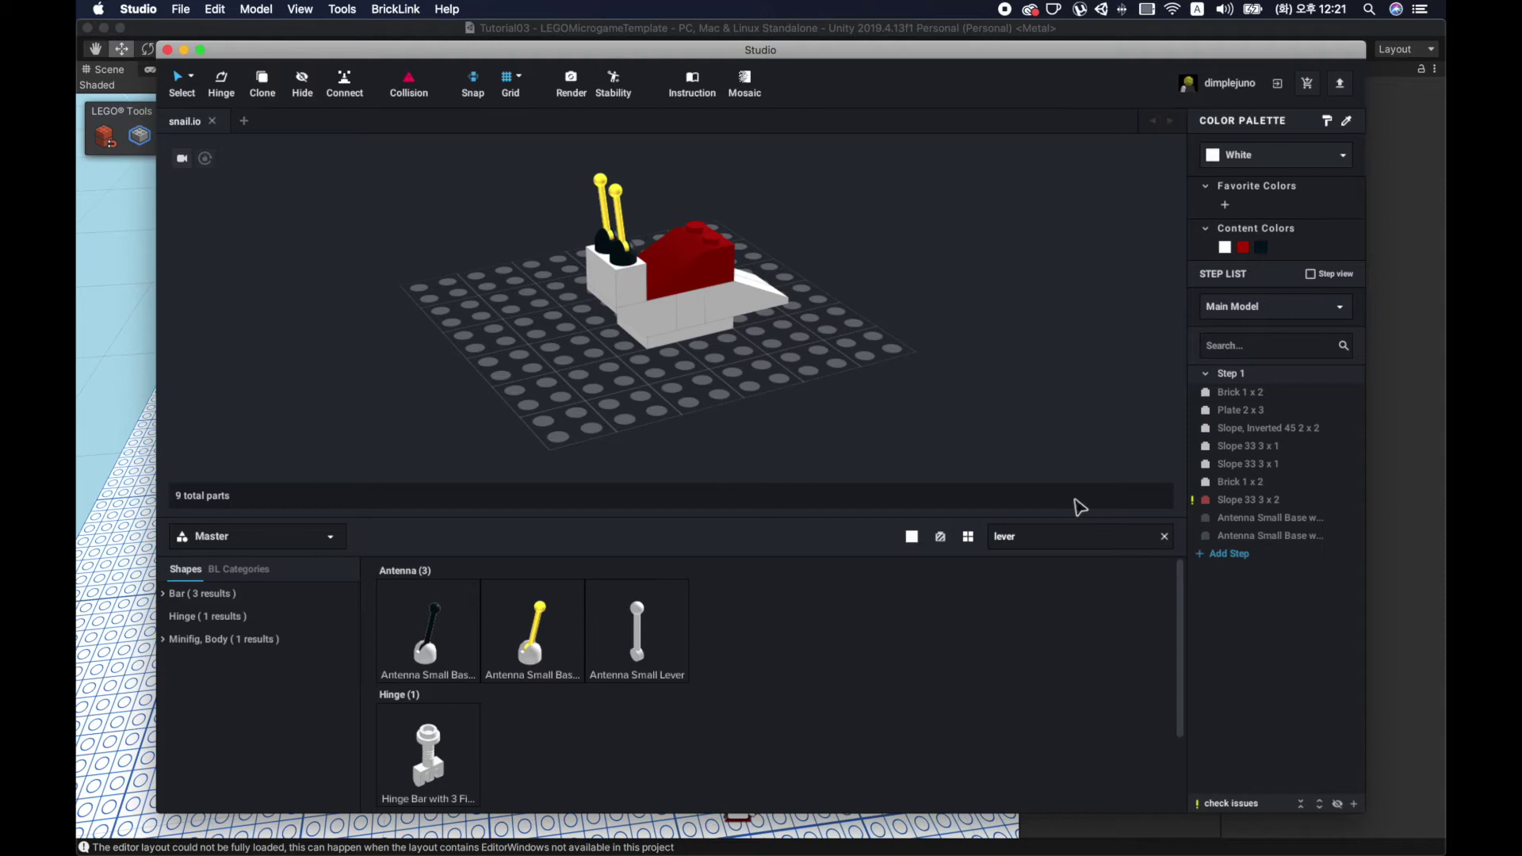
pyautogui.click(346, 30)
# Step: Import snail.ldr from Dev > LEGO > StudioSamples with LEGO Tools > Import Model
pyautogui.click(469, 9)
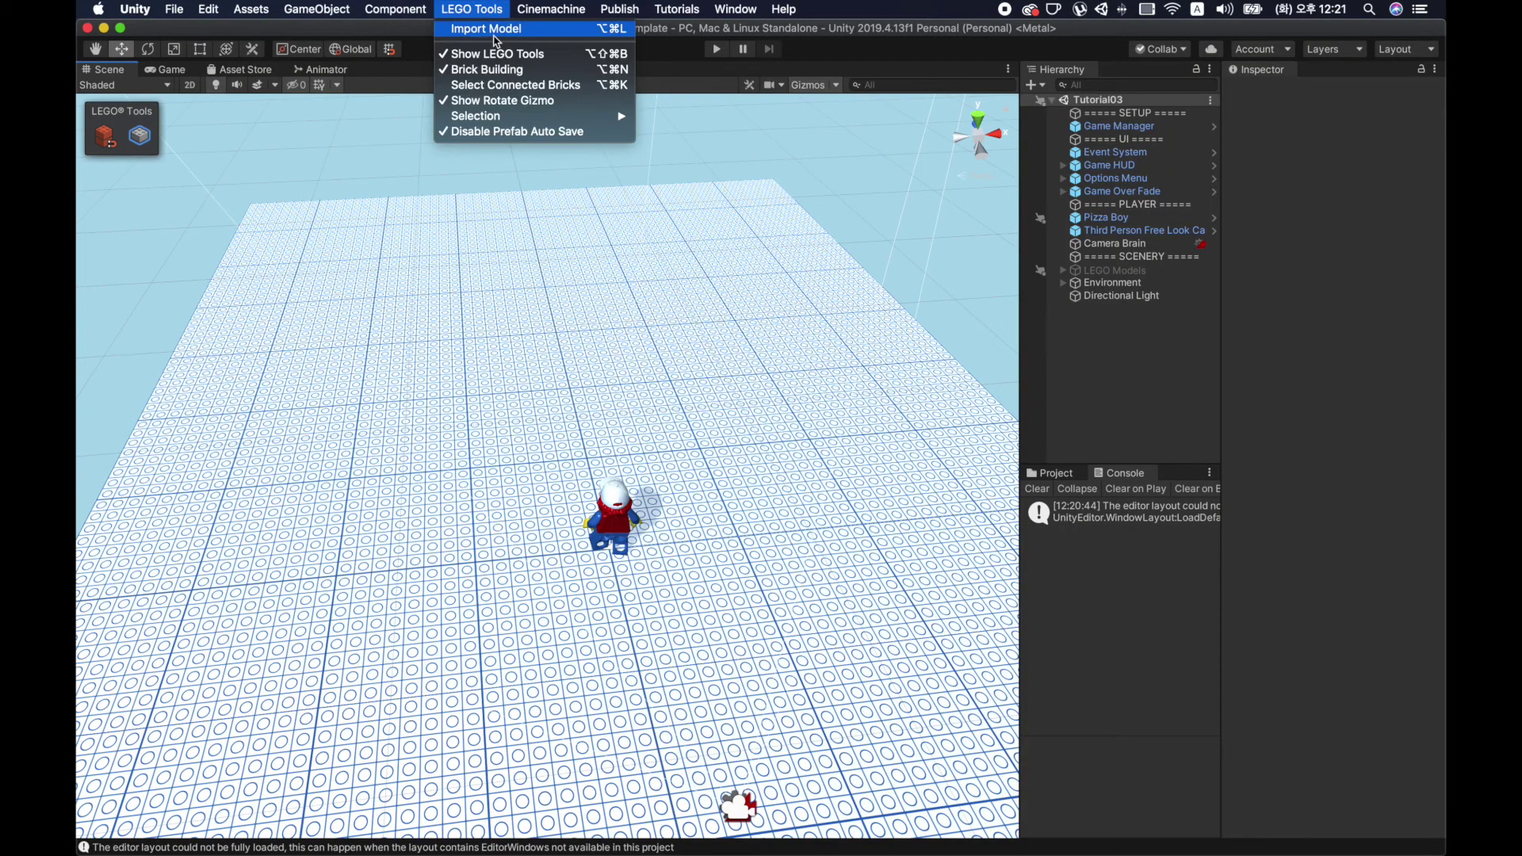
pyautogui.click(494, 35)
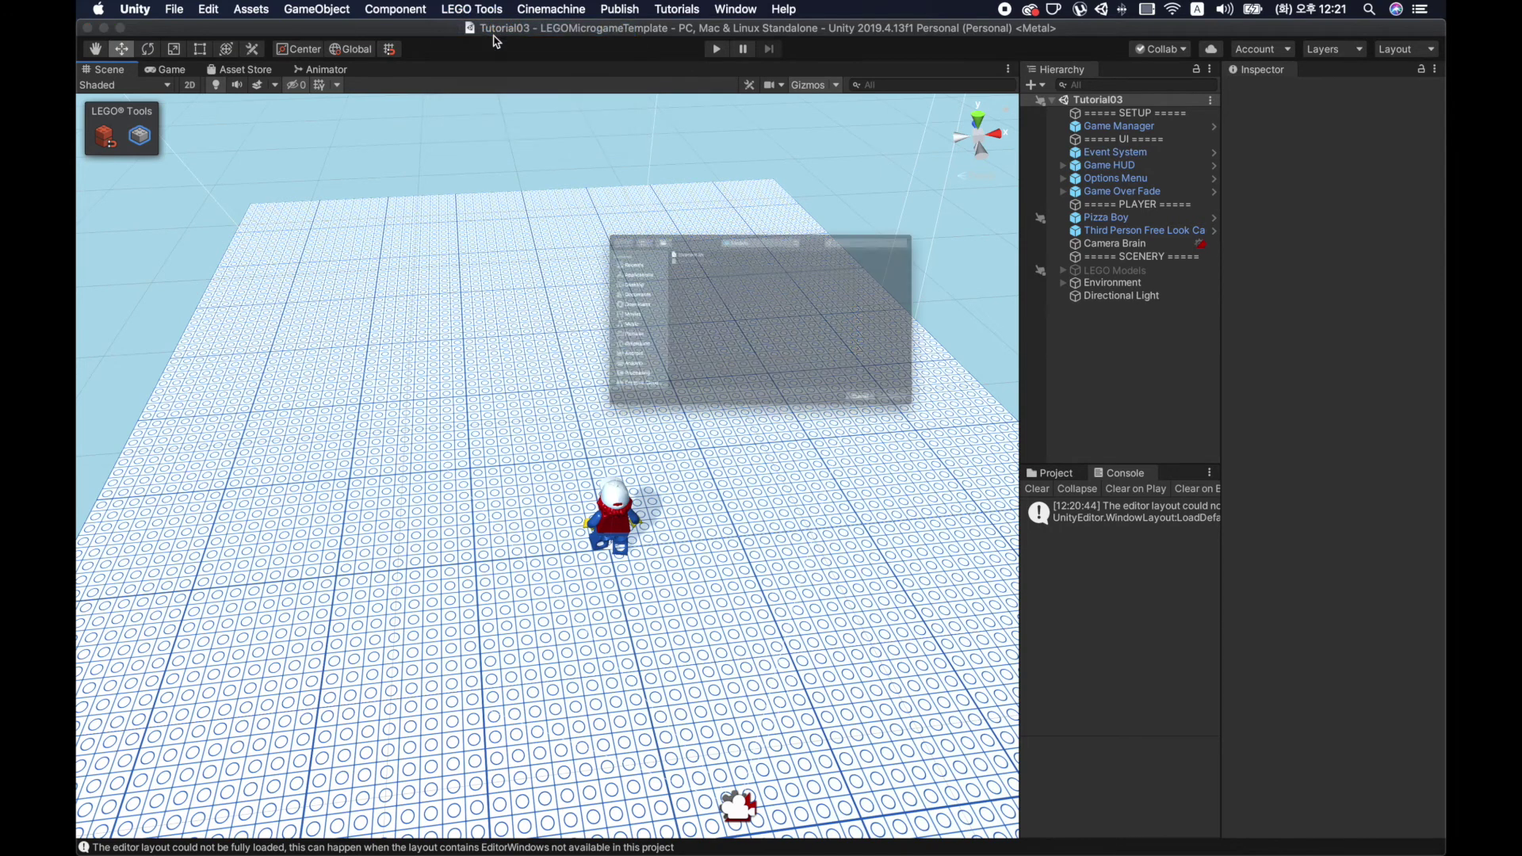
pyautogui.scroll(-5, 523, 438)
pyautogui.scroll(-3, 520, 432)
pyautogui.scroll(-2, 514, 397)
pyautogui.click(508, 373)
pyautogui.scroll(-3, 706, 384)
pyautogui.scroll(-3, 696, 381)
pyautogui.click(670, 351)
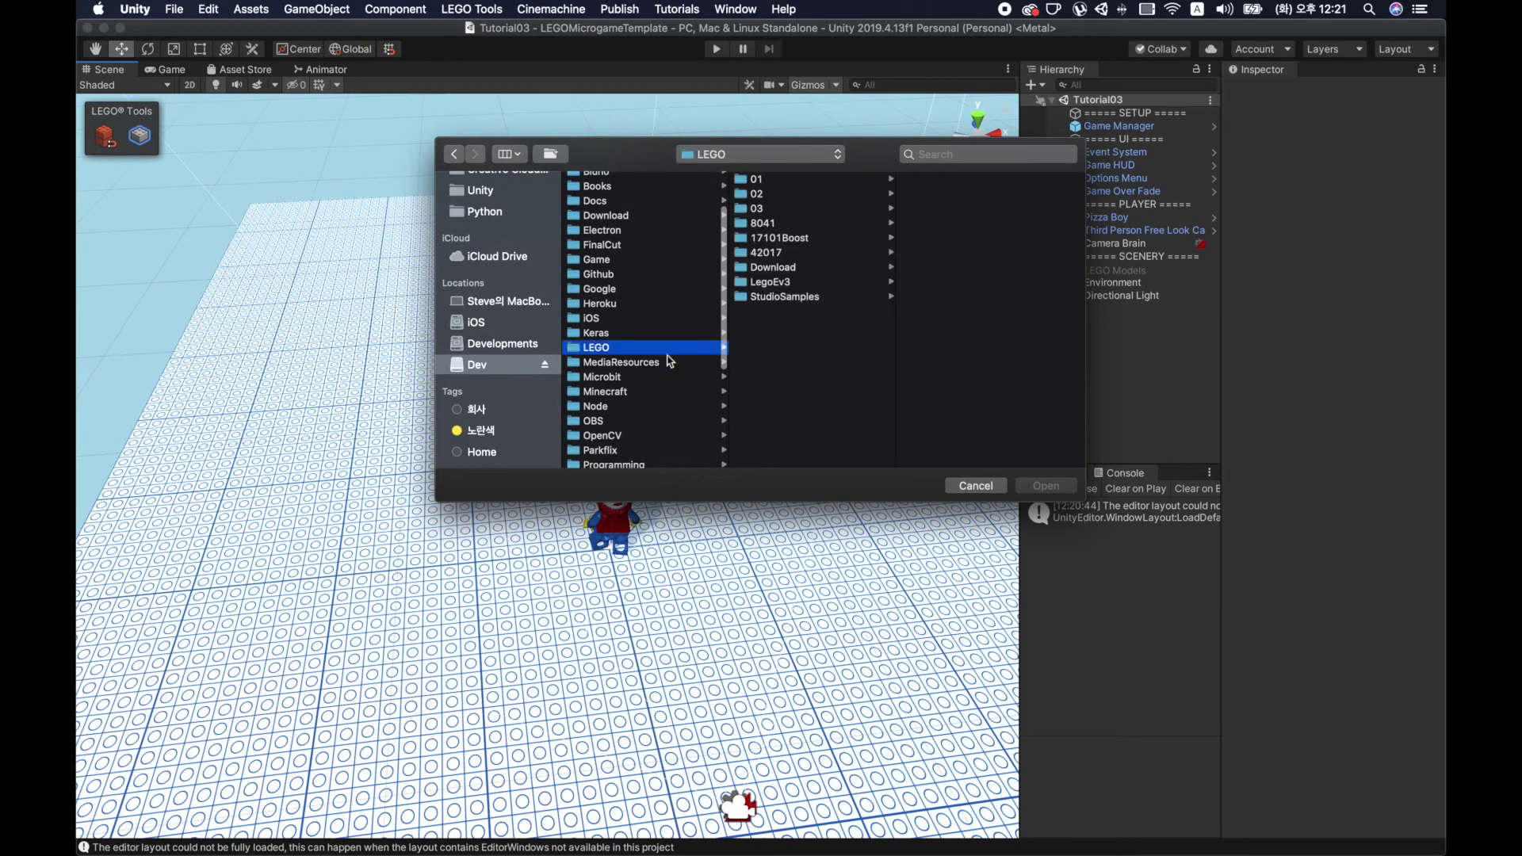
pyautogui.click(834, 299)
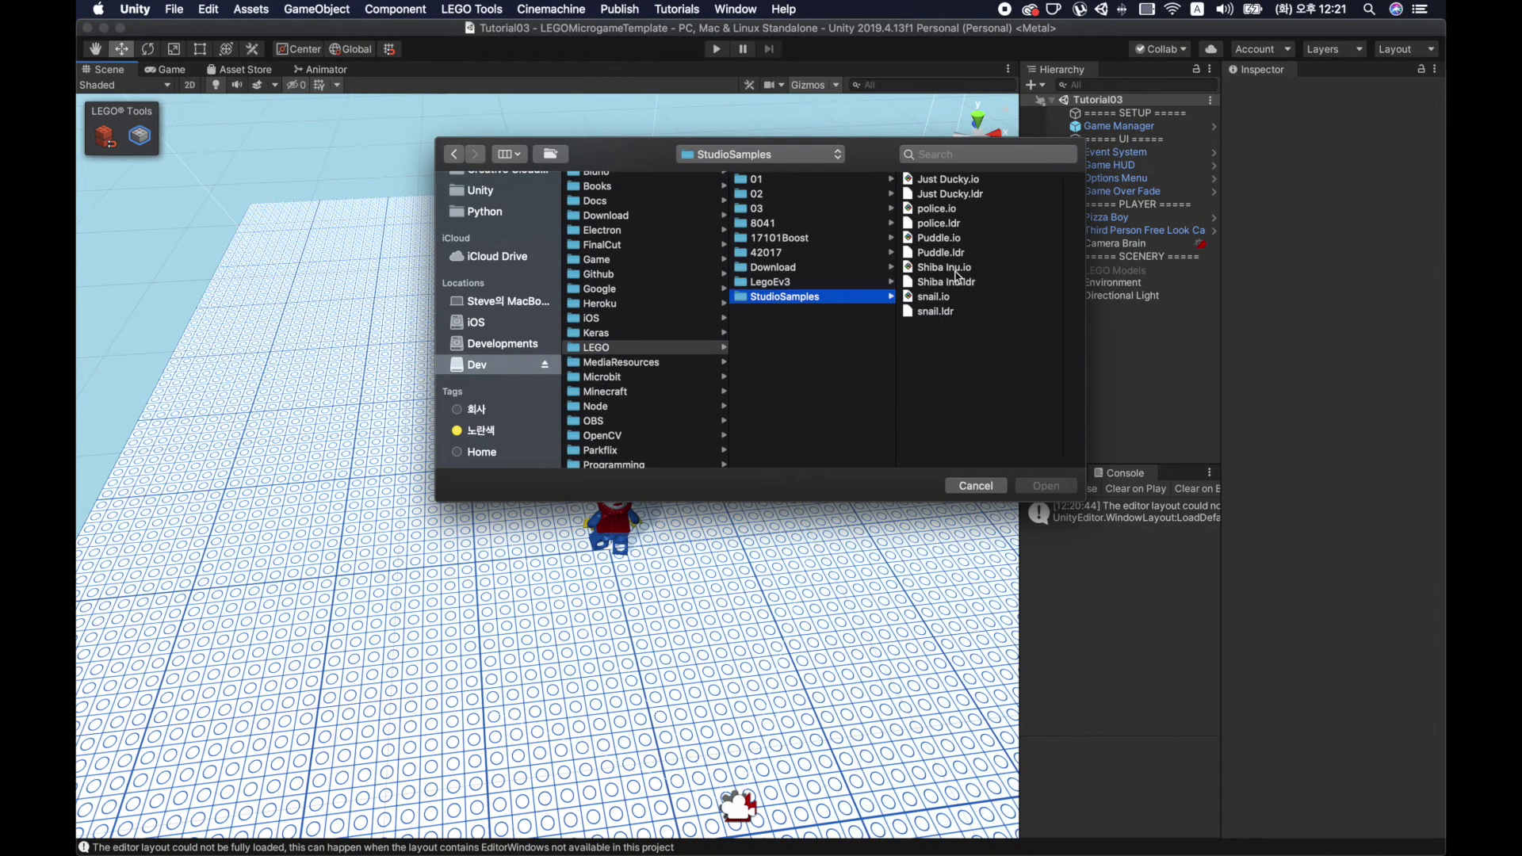
pyautogui.click(970, 313)
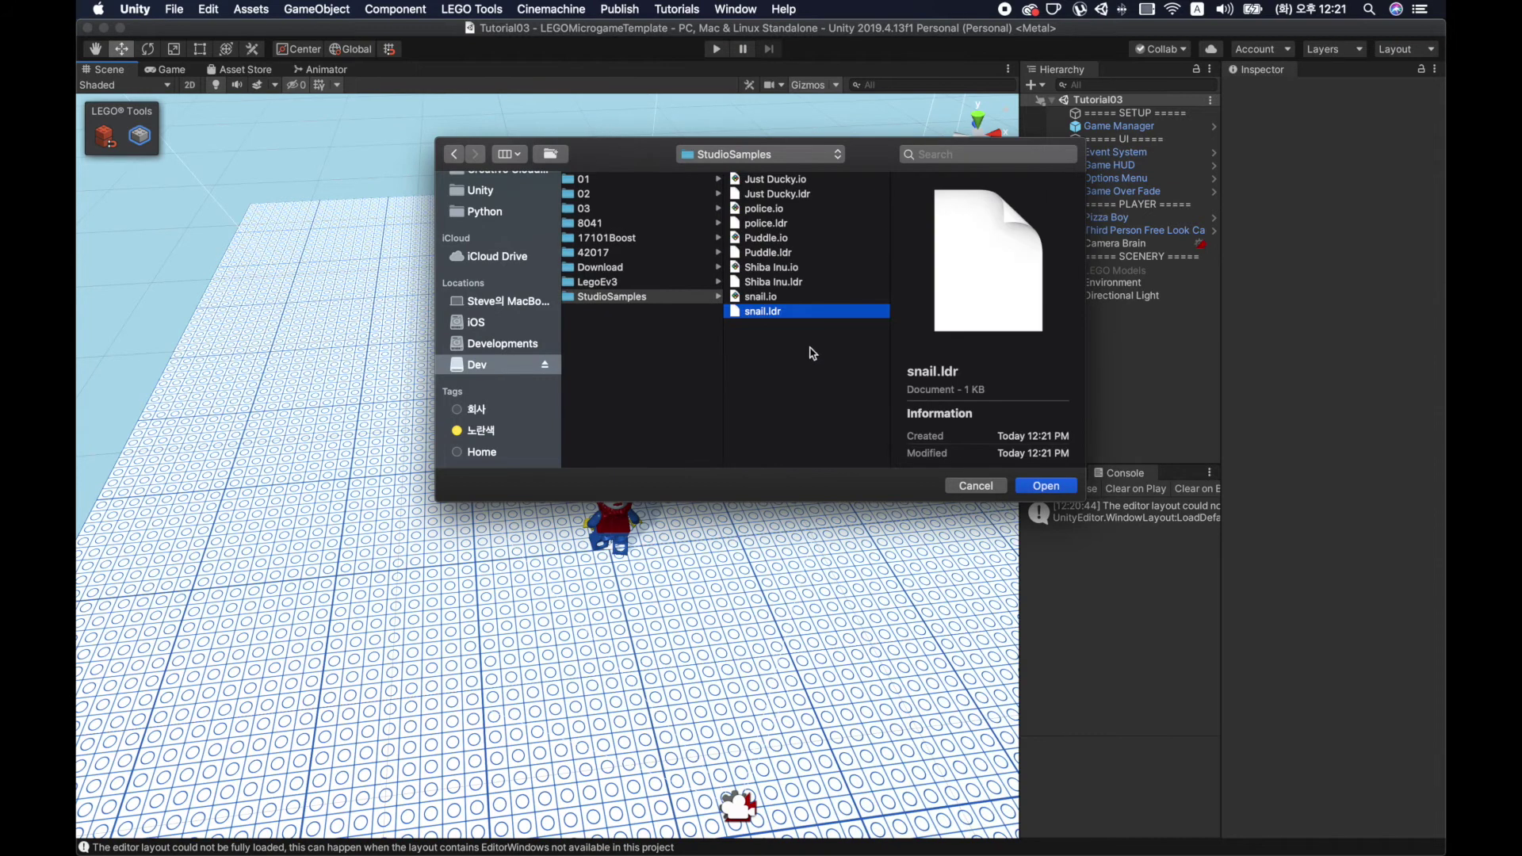
pyautogui.click(1053, 486)
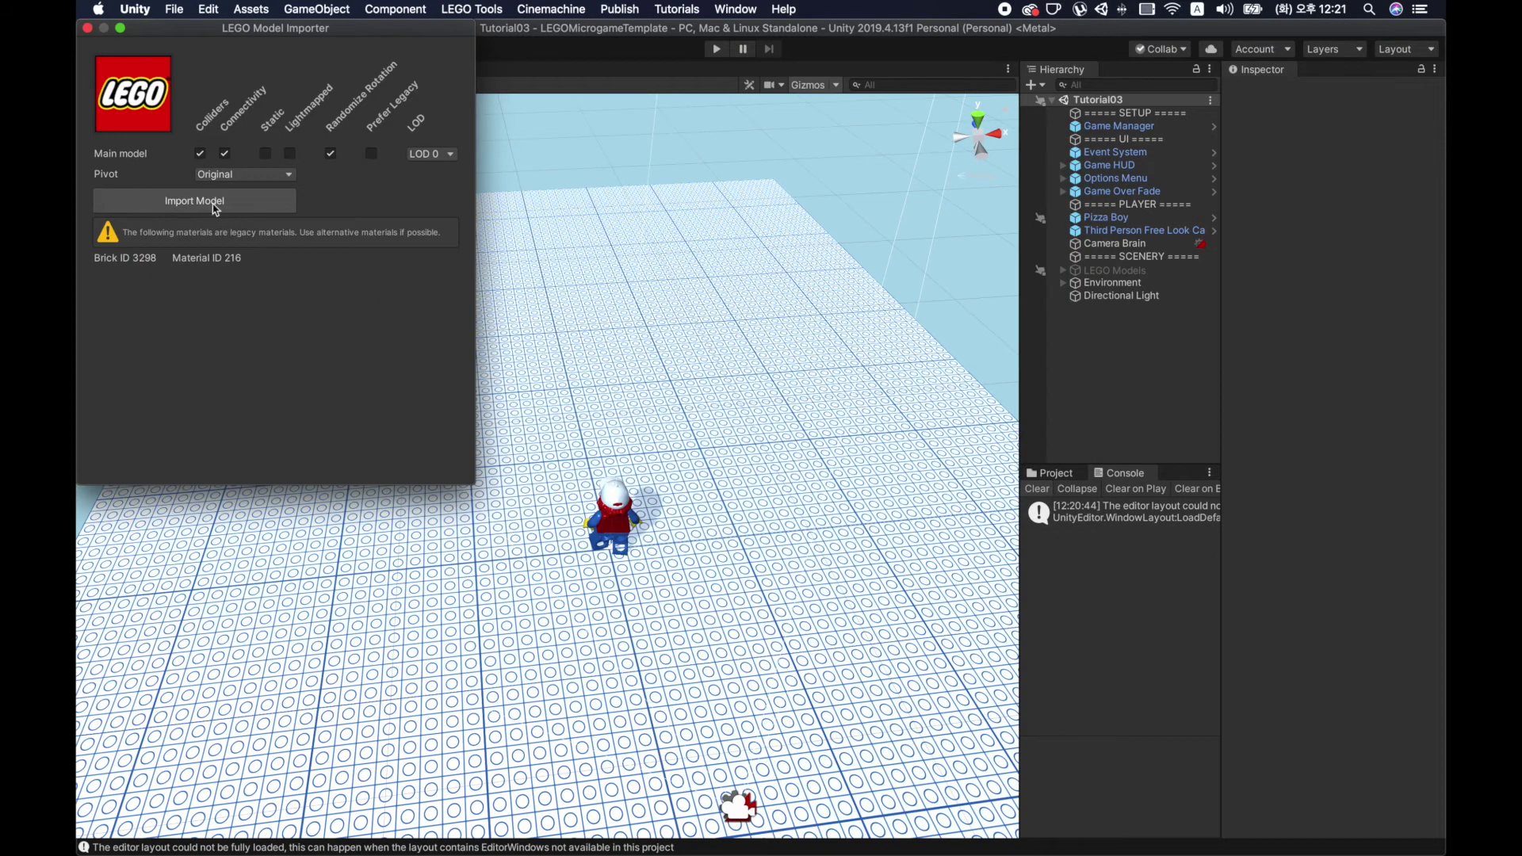
pyautogui.click(215, 207)
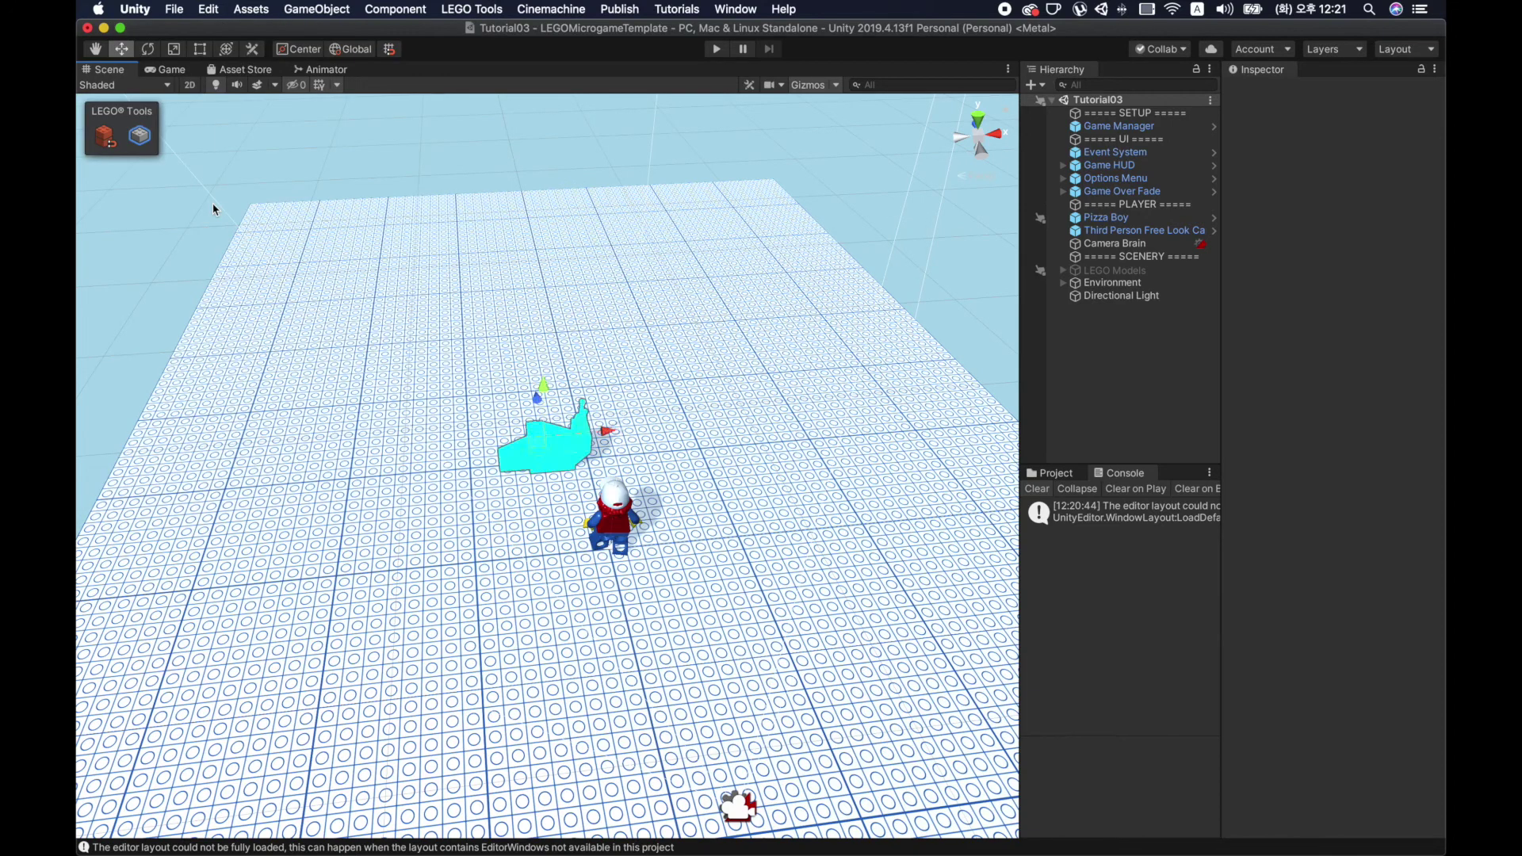
pyautogui.click(686, 474)
pyautogui.scroll(5, 696, 472)
pyautogui.moveTo(764, 452)
pyautogui.keyDown('alt'); pyautogui.mouseDown()
pyautogui.moveTo(768, 412)
pyautogui.moveTo(629, 415)
pyautogui.moveTo(808, 415)
pyautogui.mouseUp(); pyautogui.keyUp('alt')
pyautogui.scroll(5, 791, 474)
pyautogui.scroll(-5, 791, 474)
pyautogui.scroll(-5, 791, 474)
pyautogui.scroll(1, 790, 483)
pyautogui.scroll(1, 790, 497)
pyautogui.scroll(-1, 789, 497)
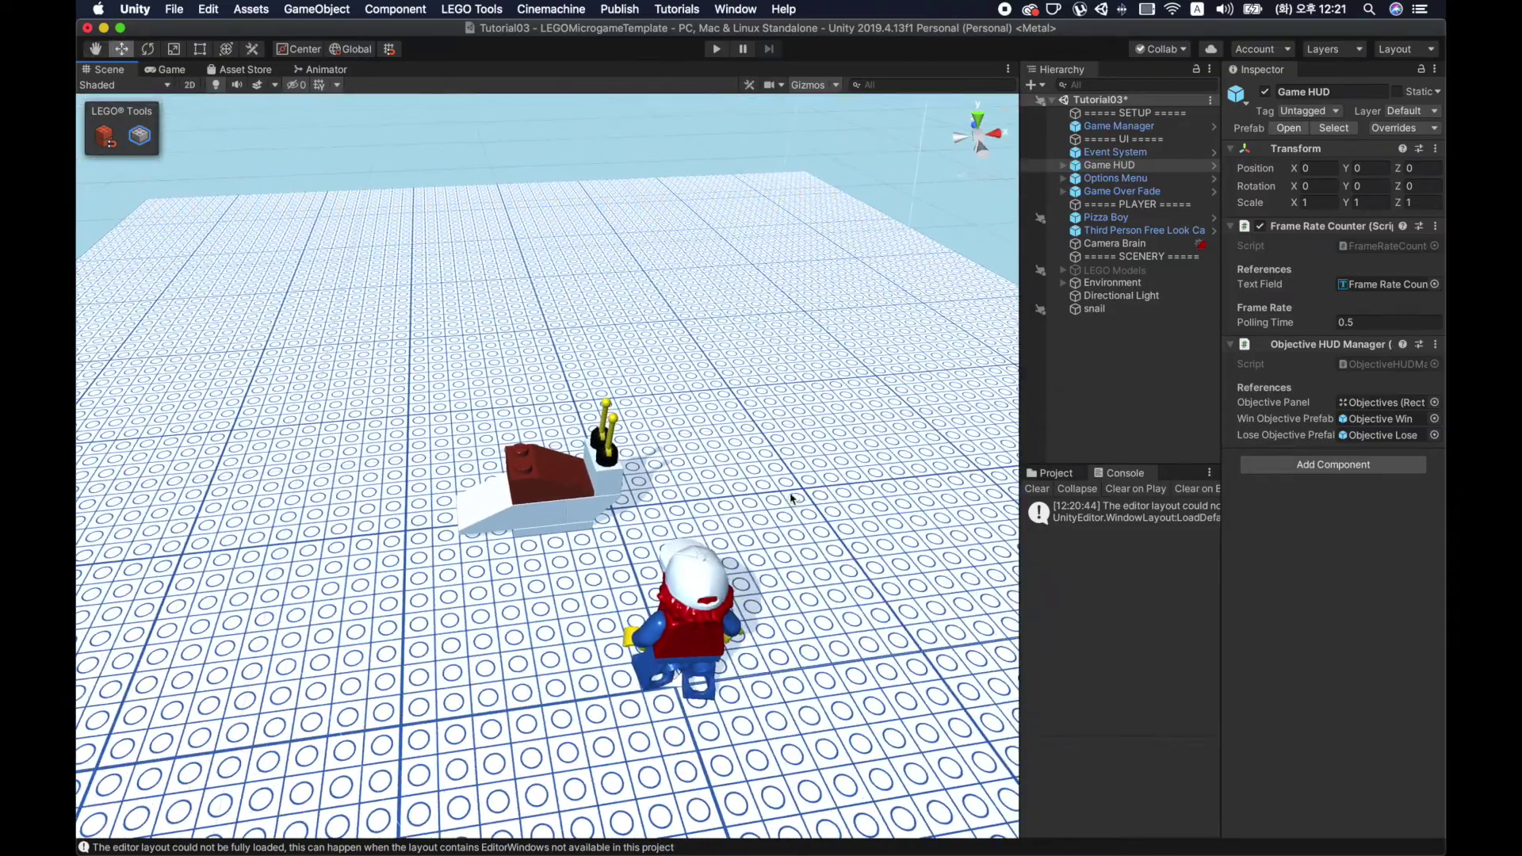
pyautogui.click(717, 49)
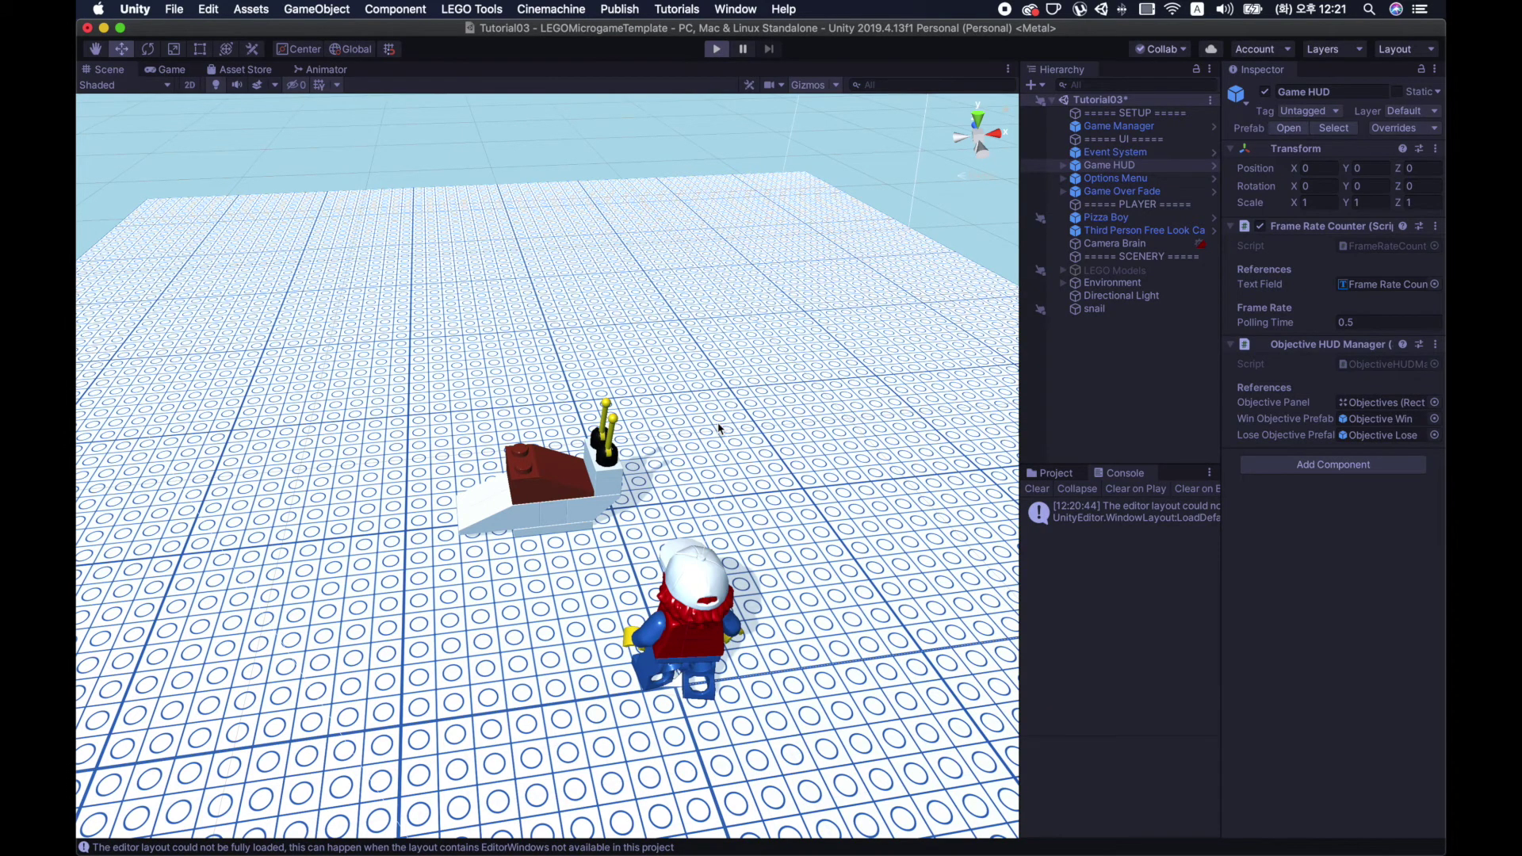
pyautogui.press('Tab')
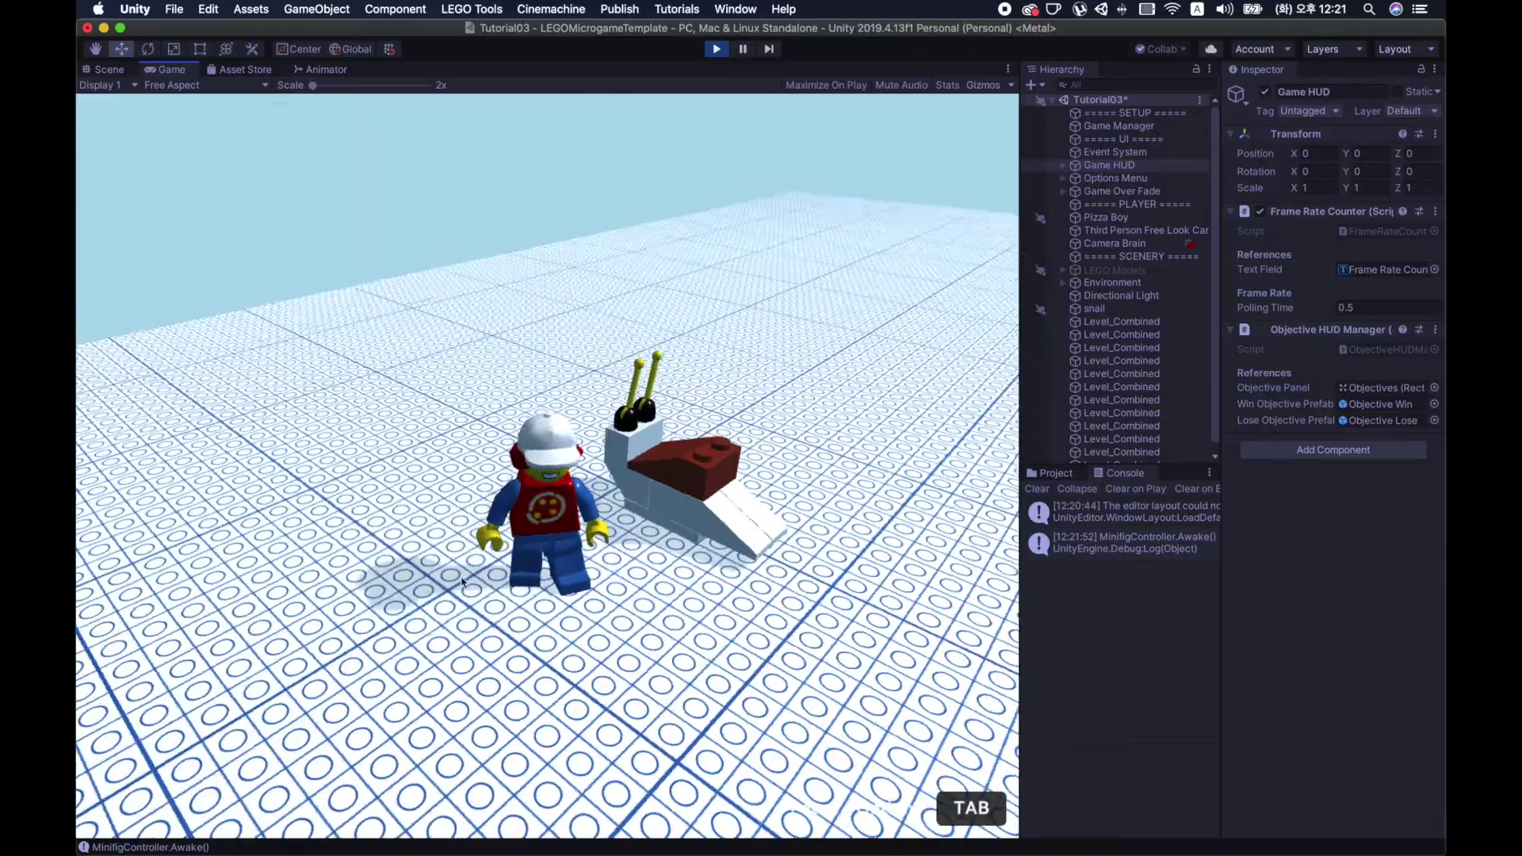
pyautogui.press('w')
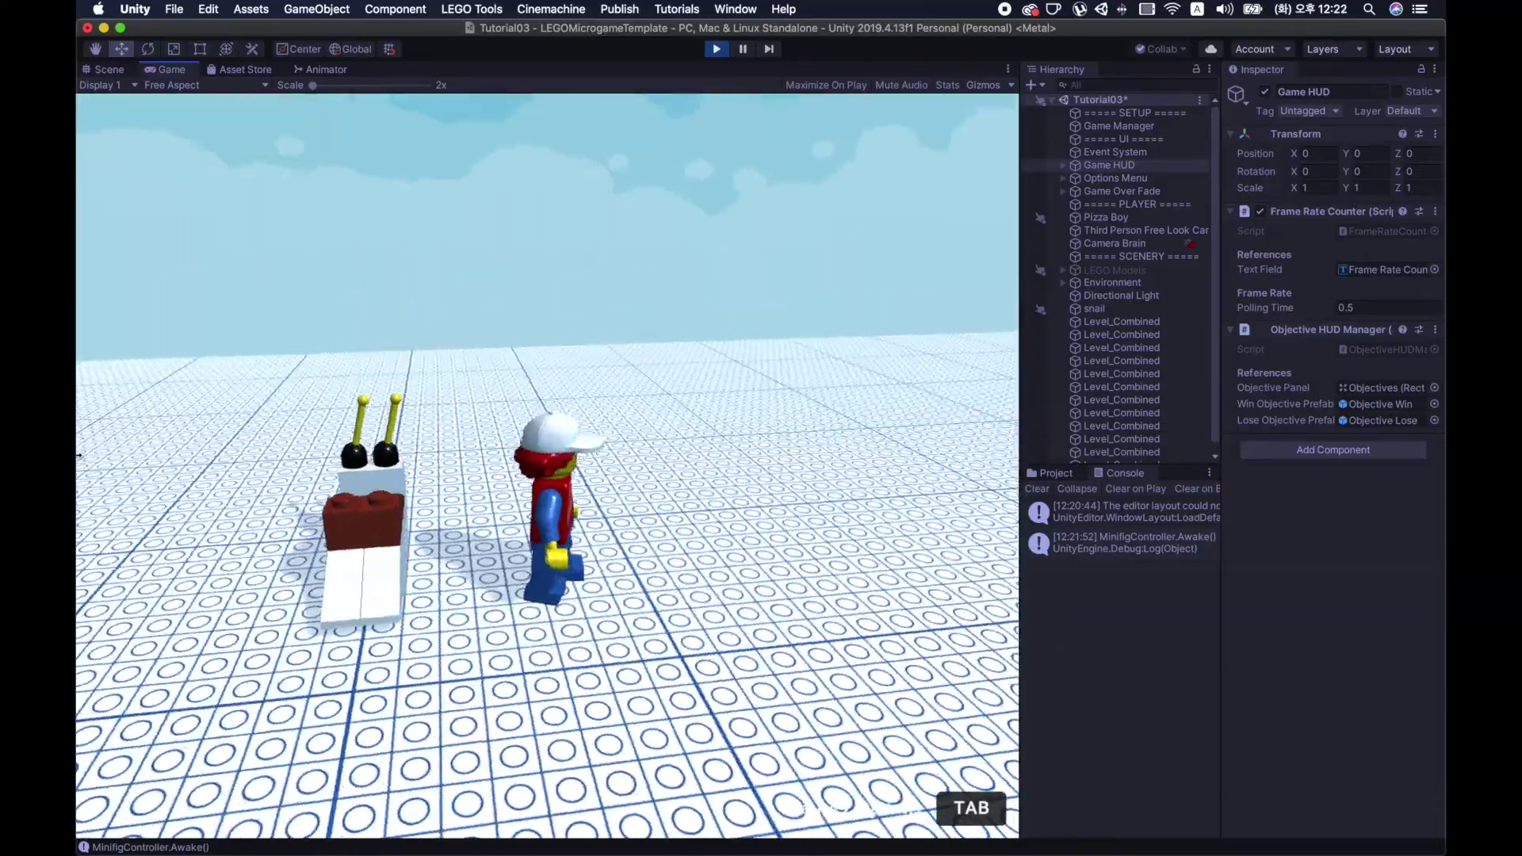
pyautogui.press('space')
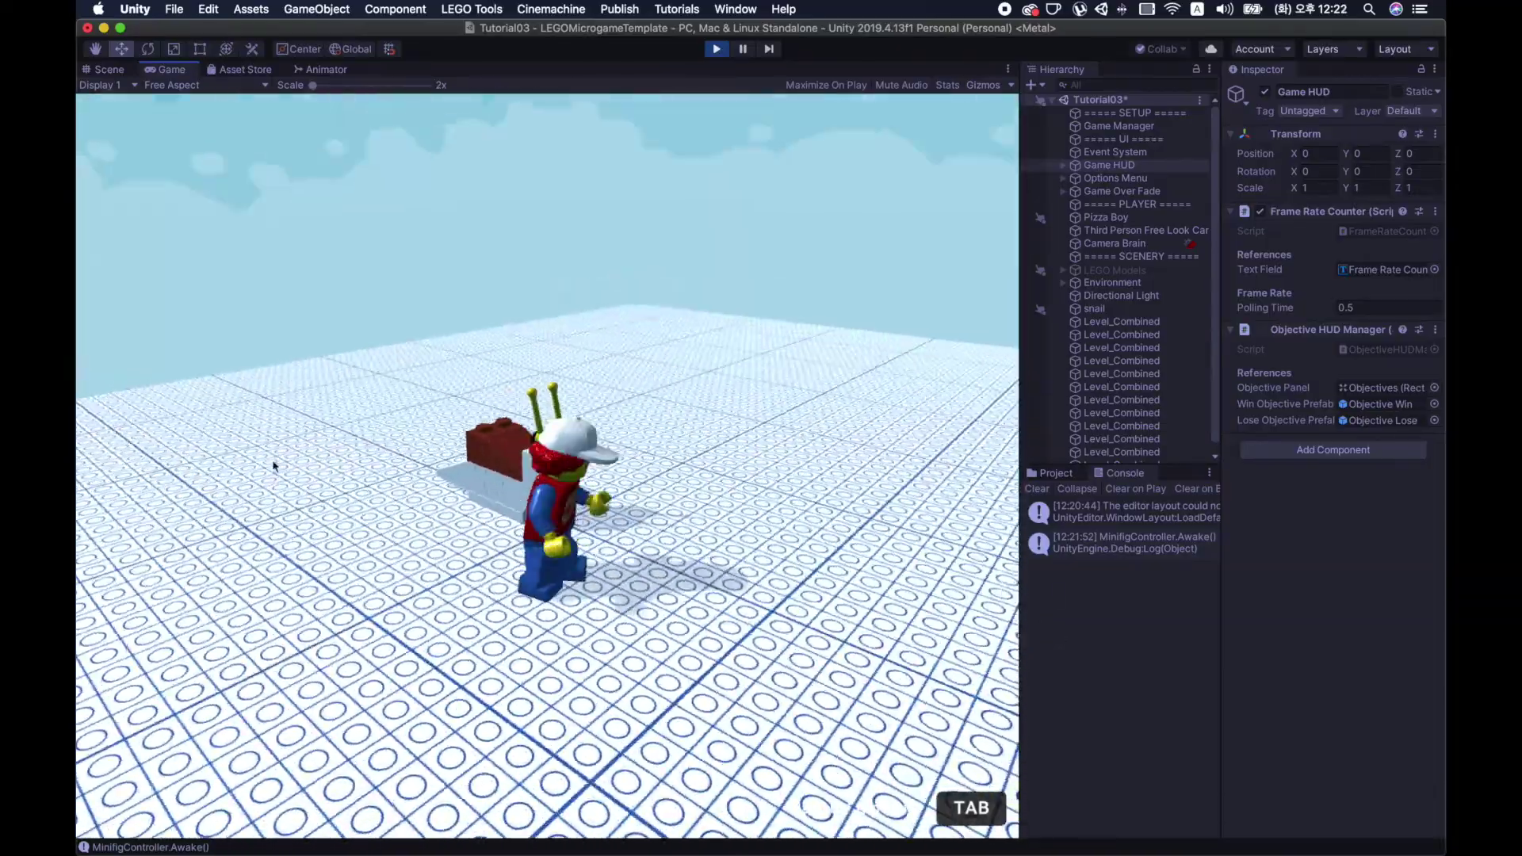
pyautogui.press('space')
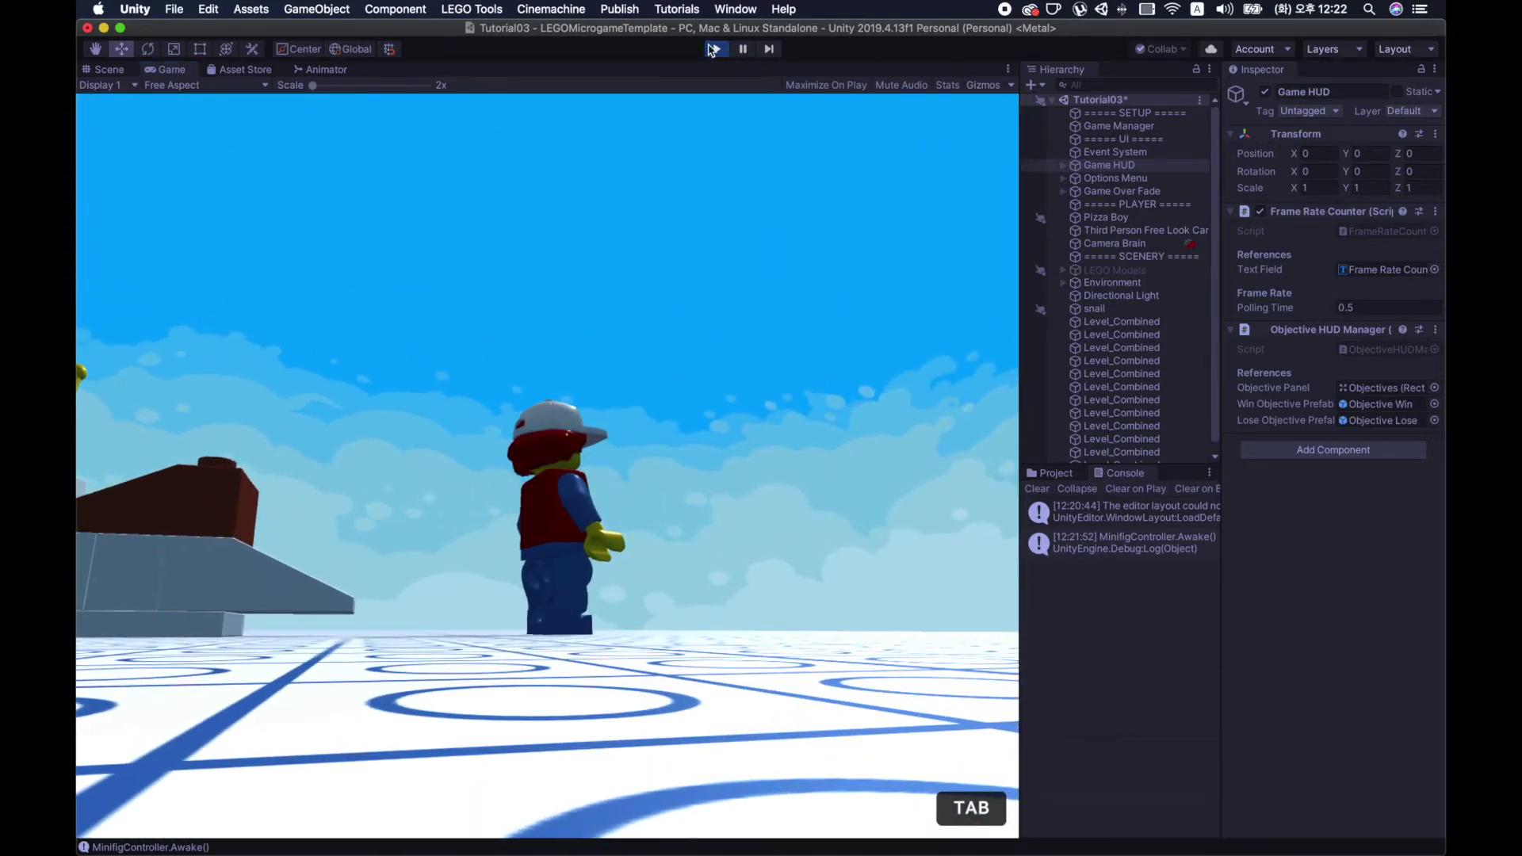
pyautogui.click(713, 49)
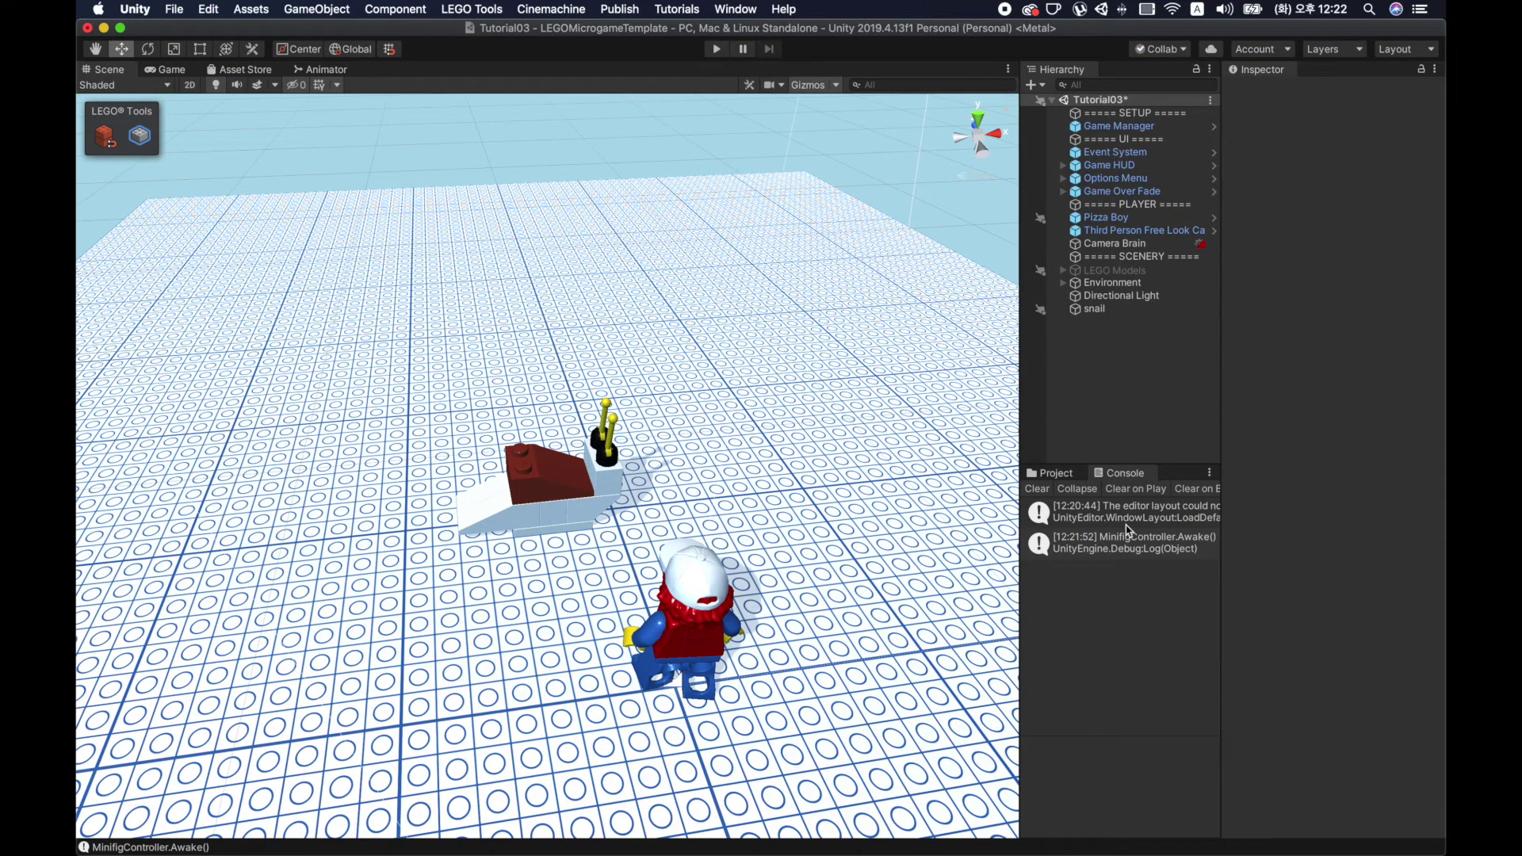
# Step: Browse Assets > LEGO > Scripts > LEGO Behaviours and inspect the AliveAction script
pyautogui.click(1057, 473)
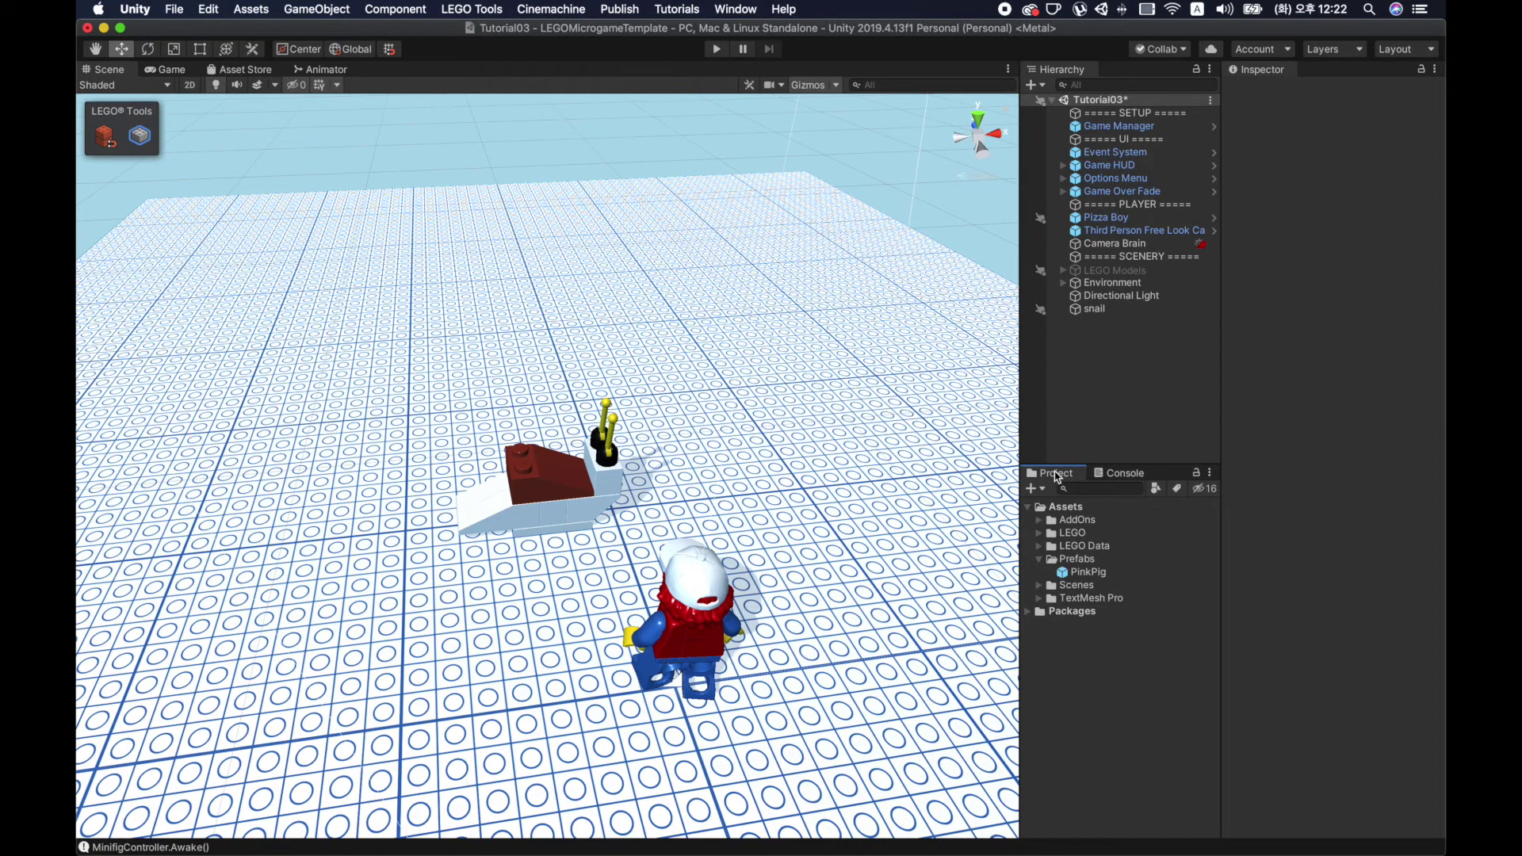
pyautogui.click(1040, 533)
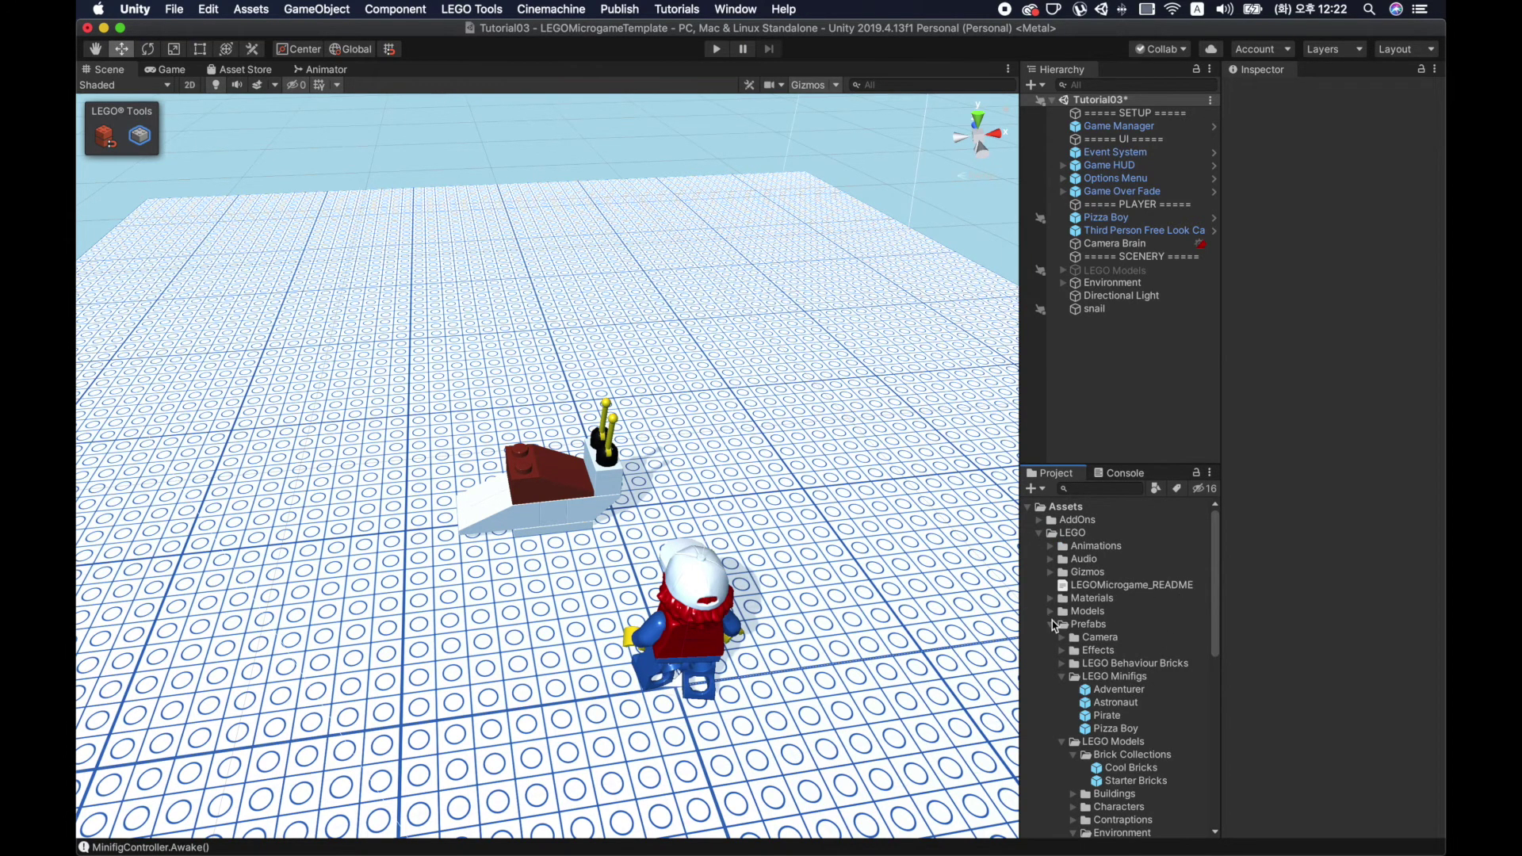
pyautogui.scroll(-1, 1148, 661)
pyautogui.click(1052, 607)
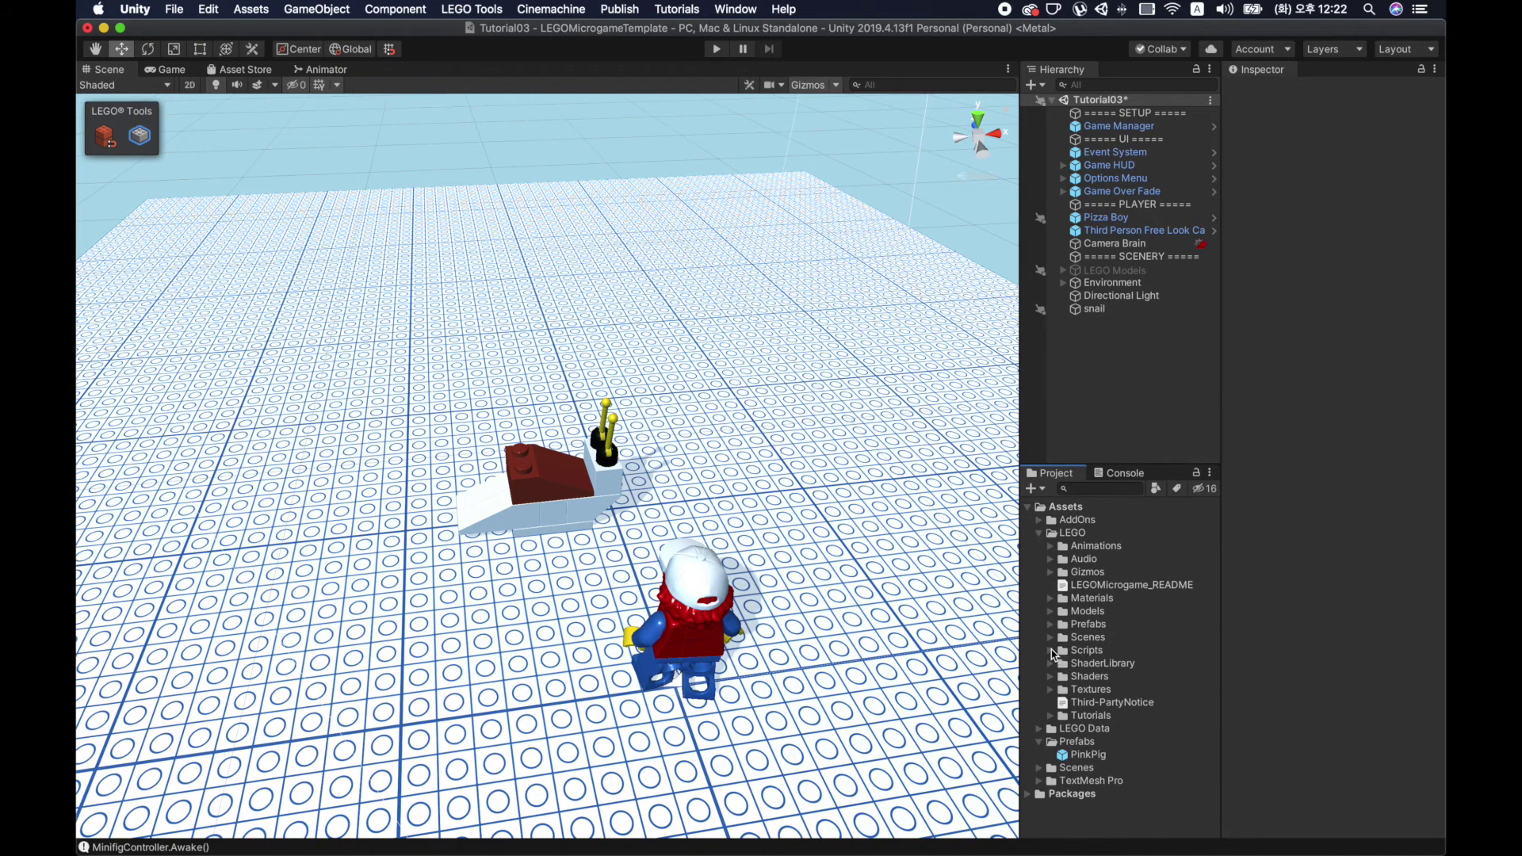
pyautogui.click(1053, 652)
pyautogui.click(1051, 651)
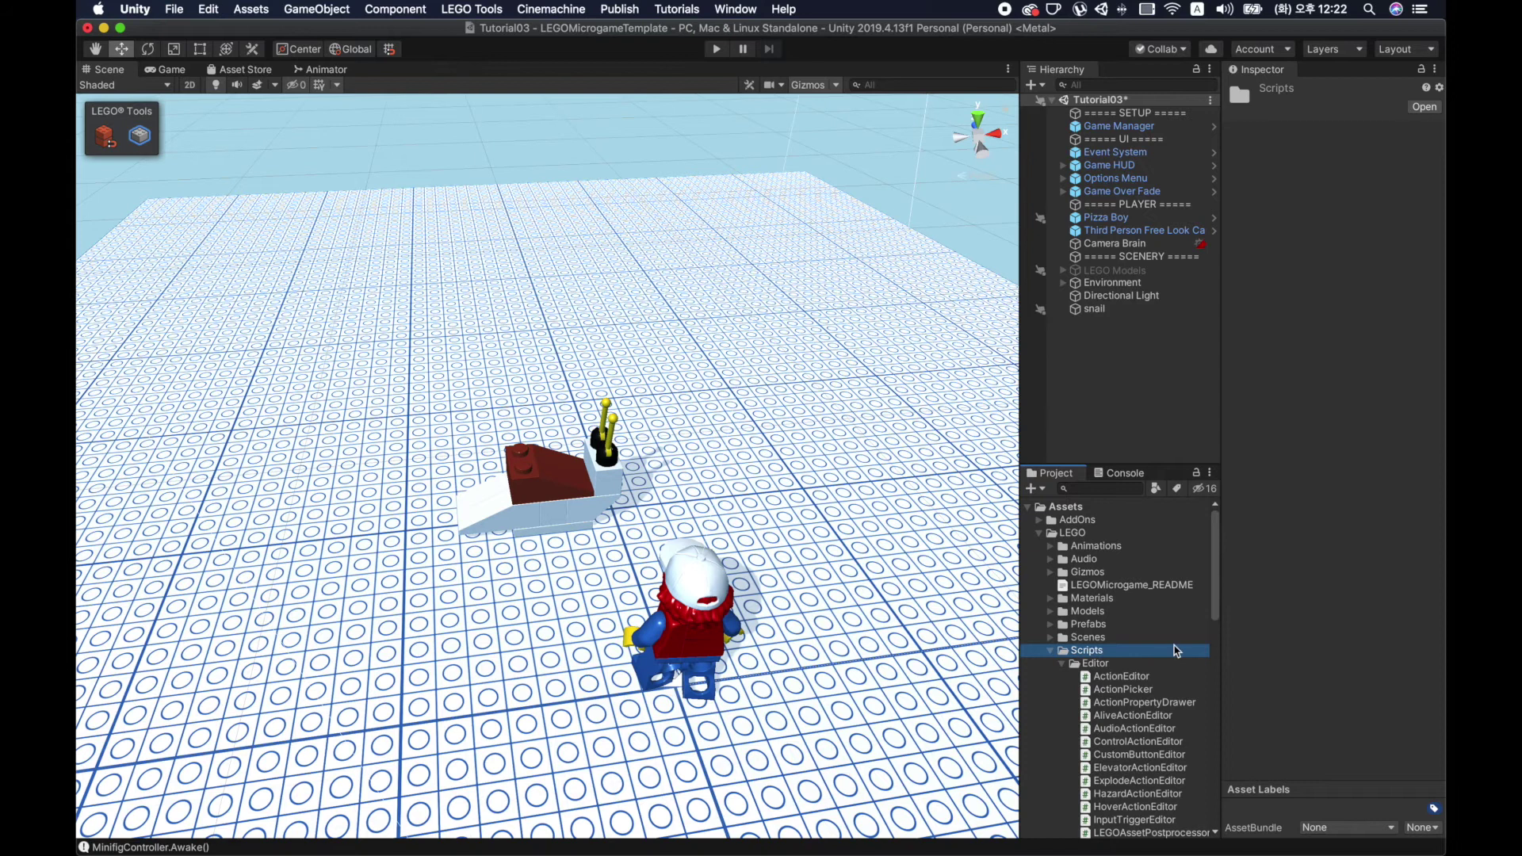
pyautogui.scroll(-3, 1079, 634)
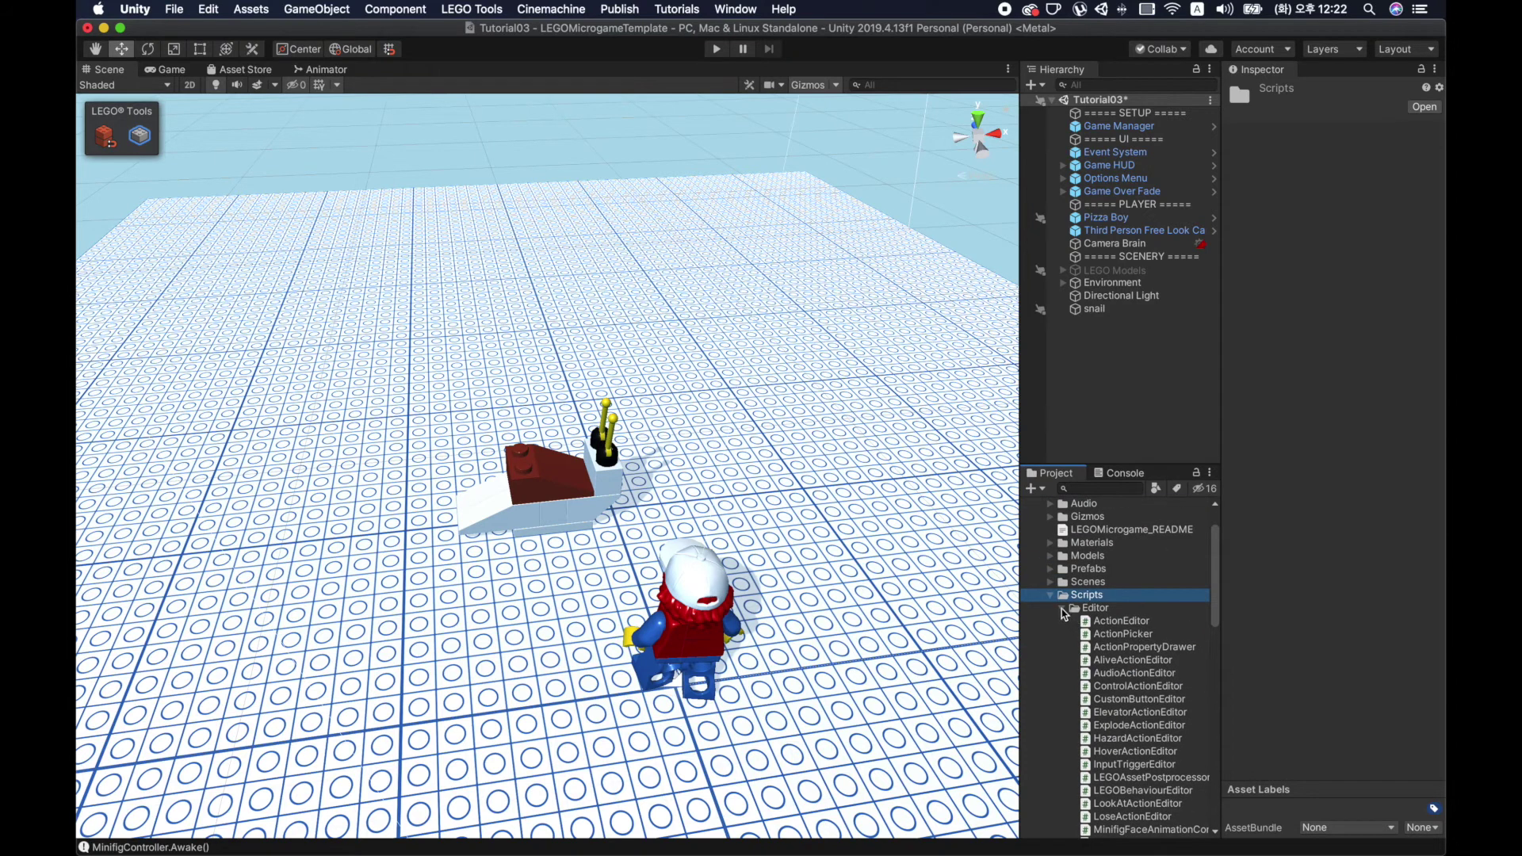
pyautogui.click(1062, 609)
pyautogui.scroll(-3, 1149, 634)
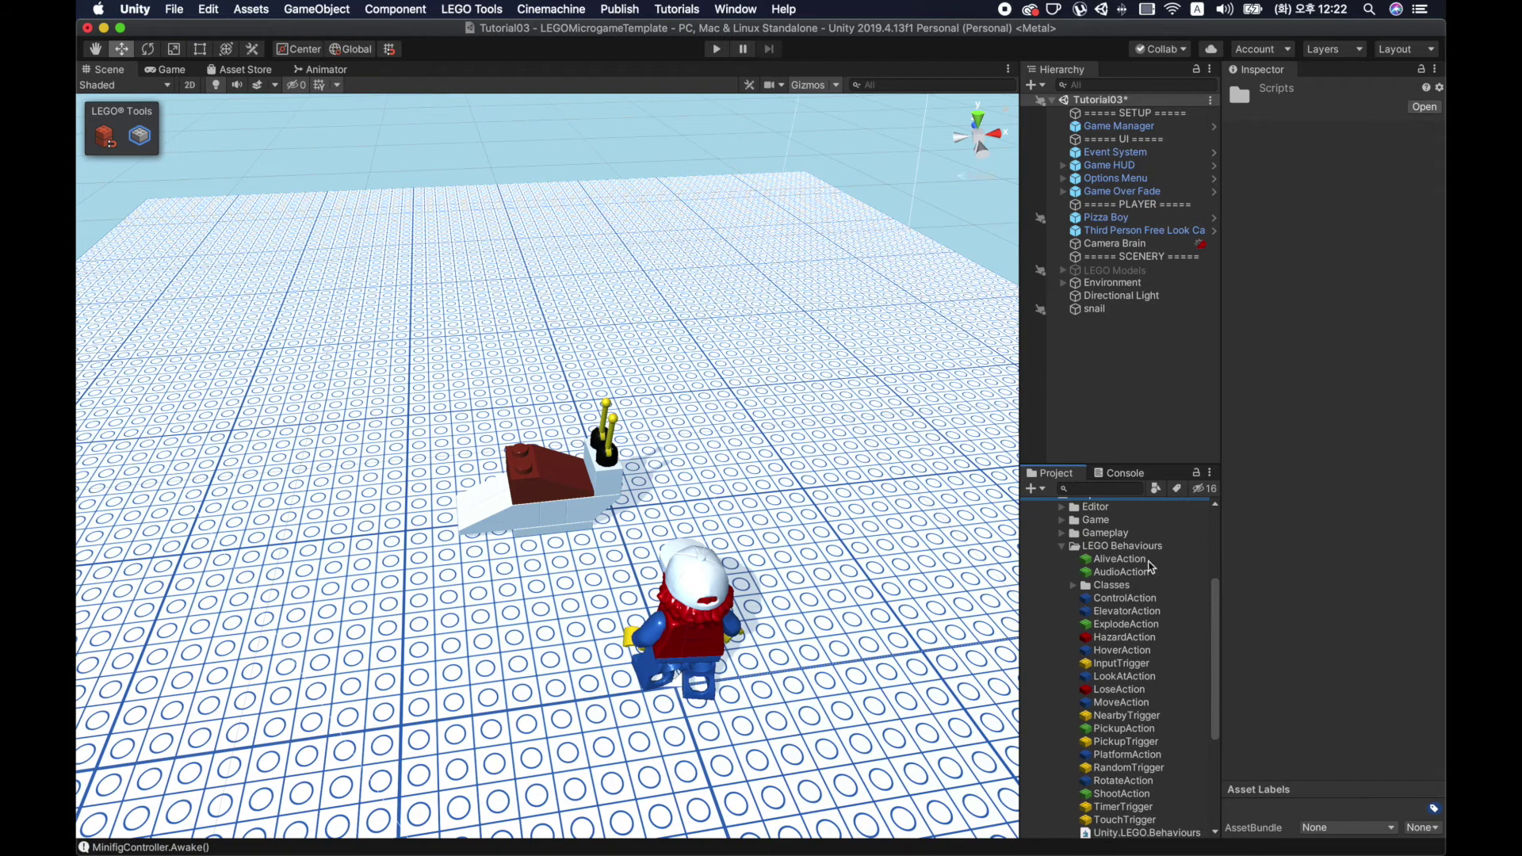
pyautogui.click(1146, 560)
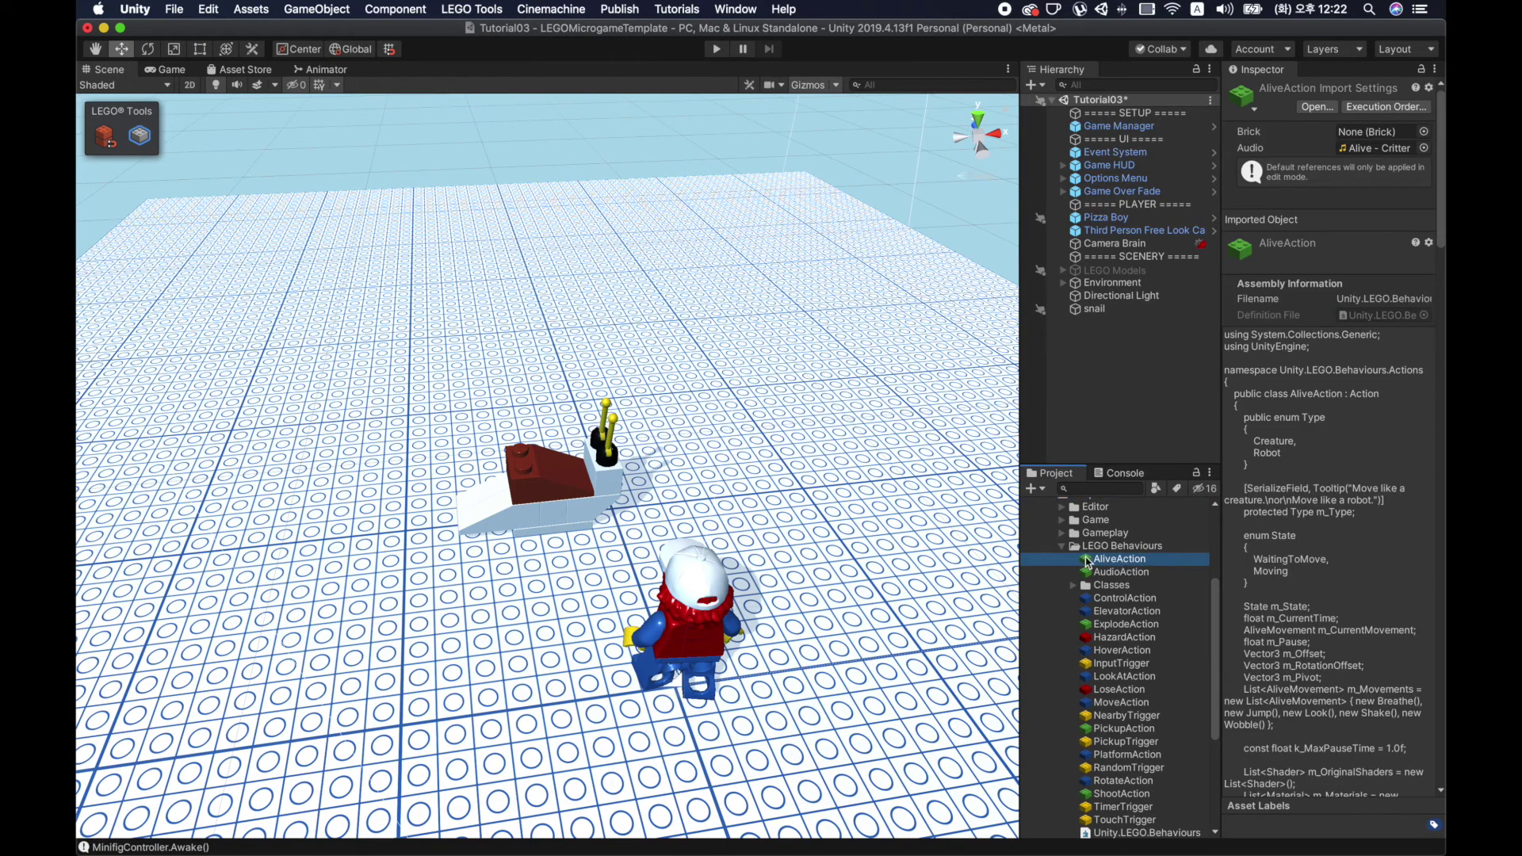
# Step: Drop AliveAction onto the snail's red brick, check its Creature settings, and start Play mode
pyautogui.moveTo(1079, 564); pyautogui.dragTo(566, 494)
pyautogui.moveTo(533, 497); pyautogui.dragTo(537, 498)
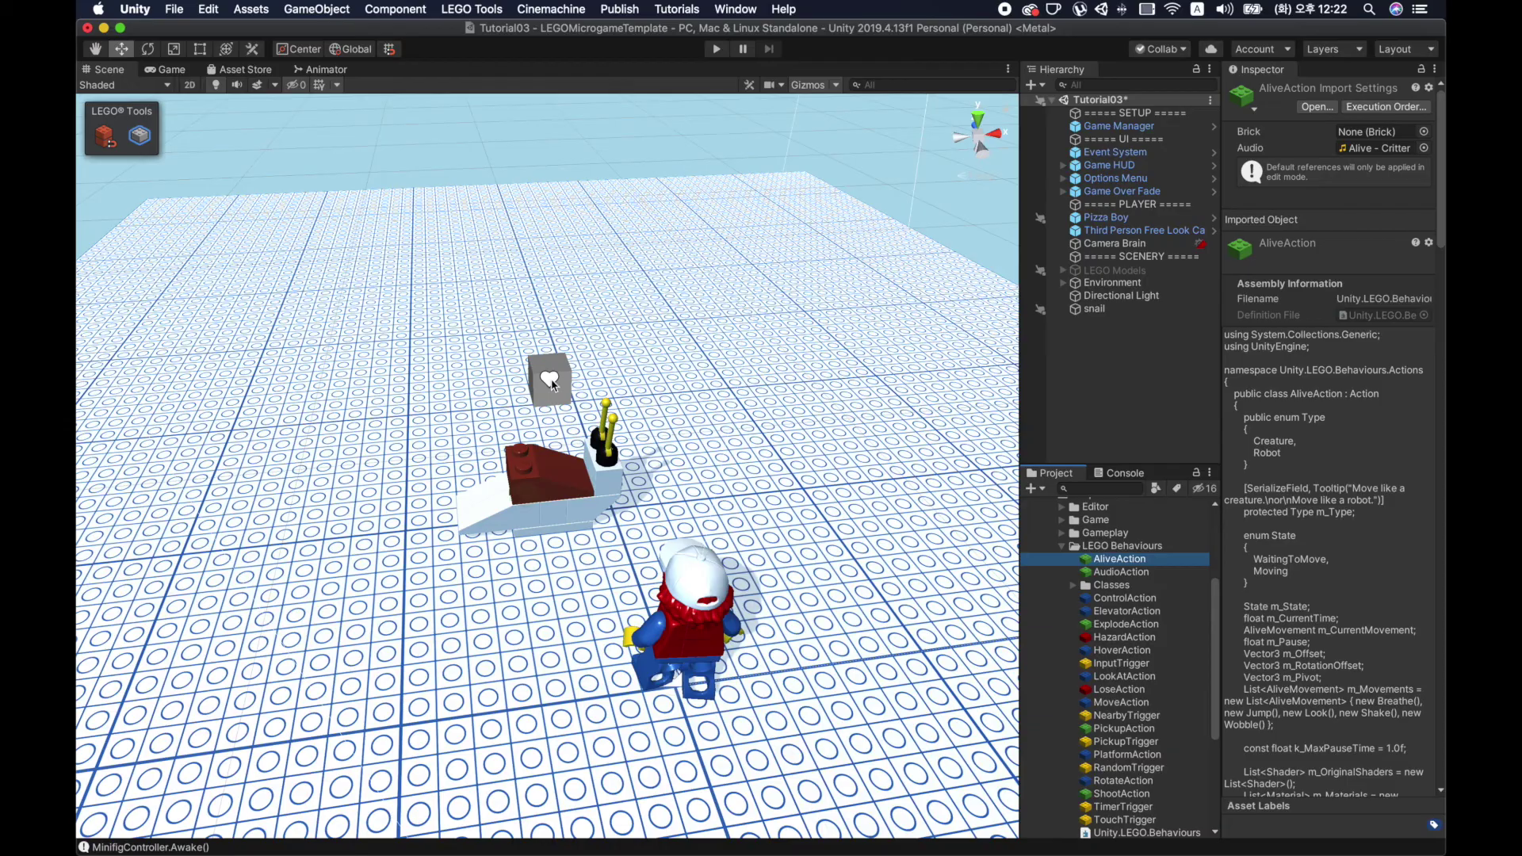
pyautogui.moveTo(666, 510)
pyautogui.keyDown('alt'); pyautogui.mouseDown()
pyautogui.moveTo(789, 449)
pyautogui.moveTo(749, 482)
pyautogui.mouseUp(); pyautogui.keyUp('alt')
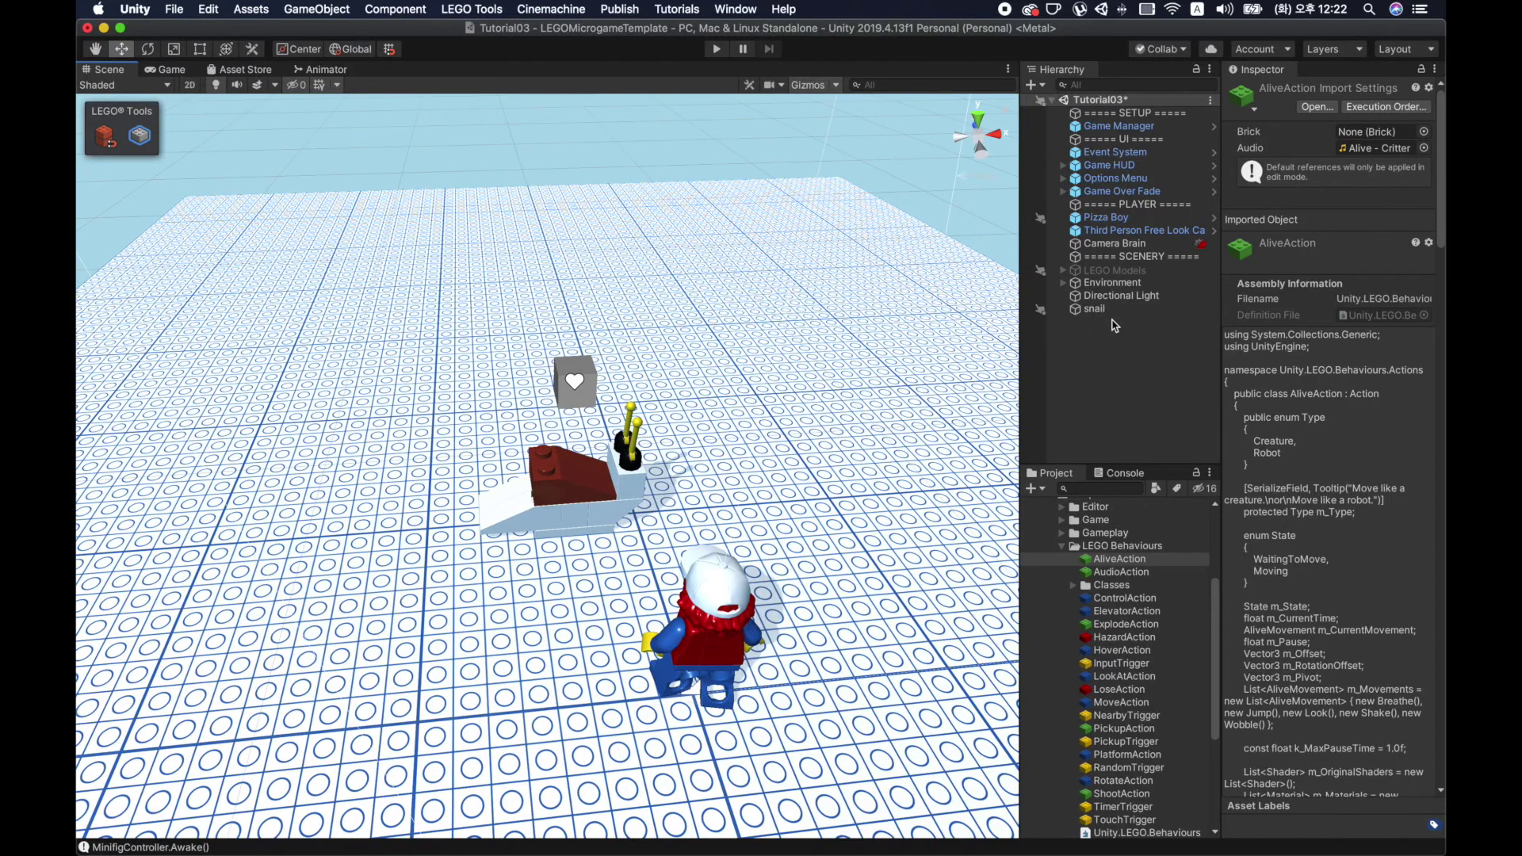
pyautogui.click(1124, 310)
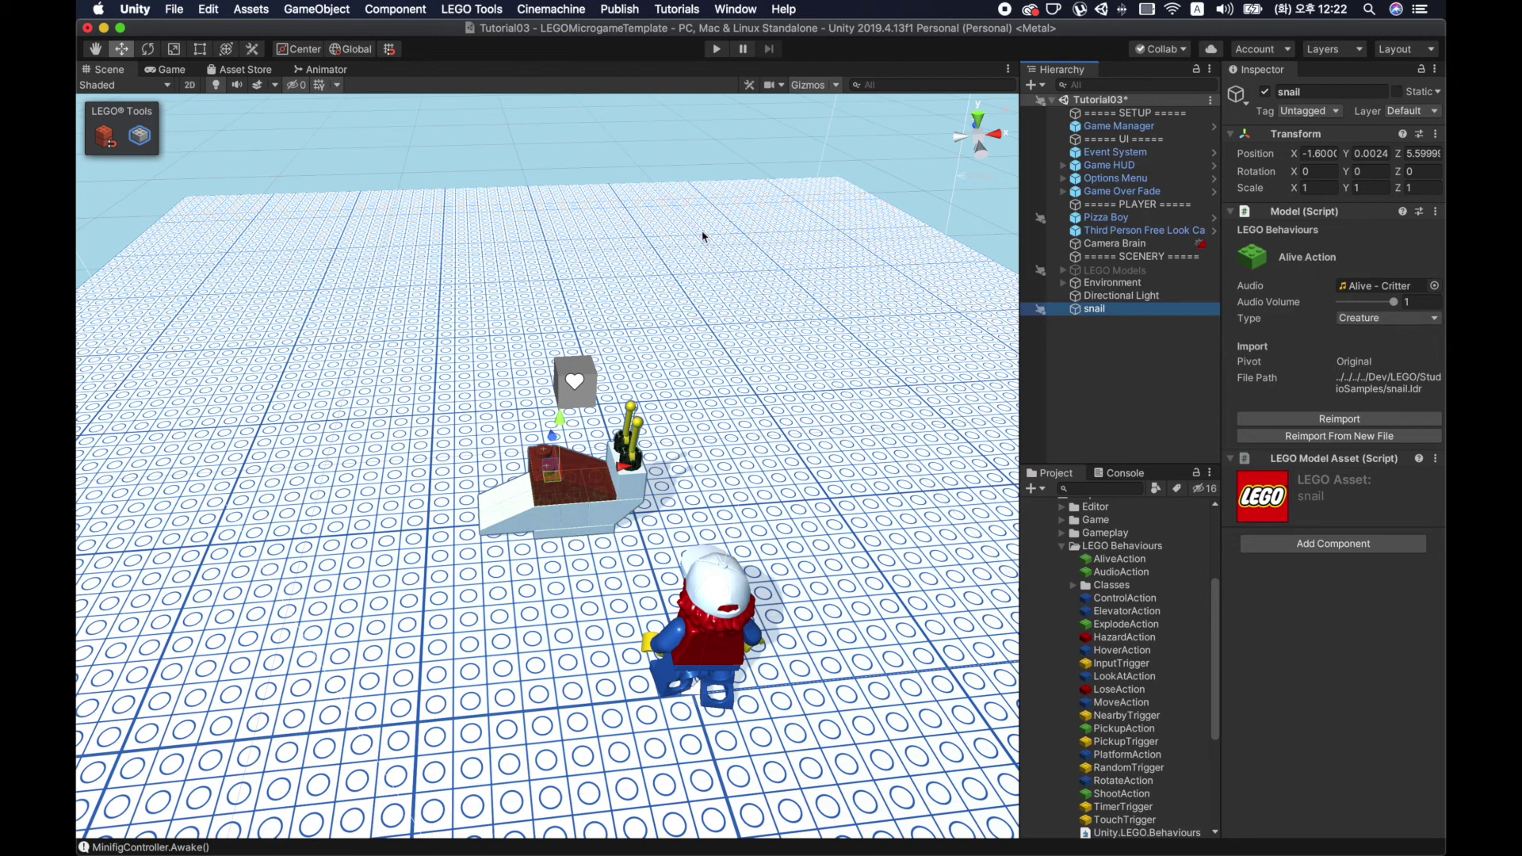
pyautogui.click(716, 49)
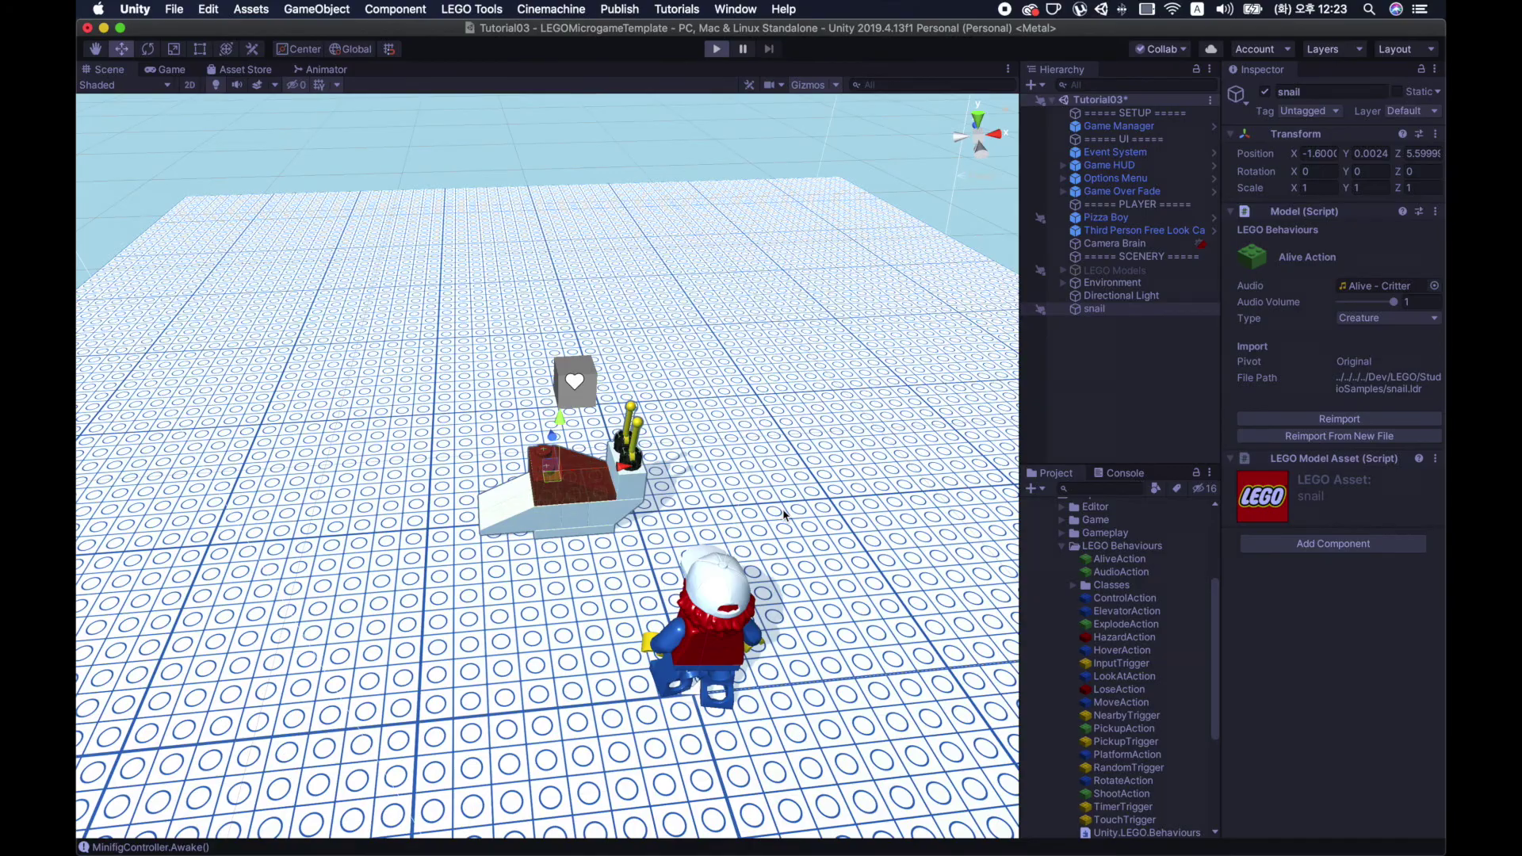
# Step: Walk and jump the minifig with W, S and Space up onto the wandering snail
pyautogui.press('Tab')
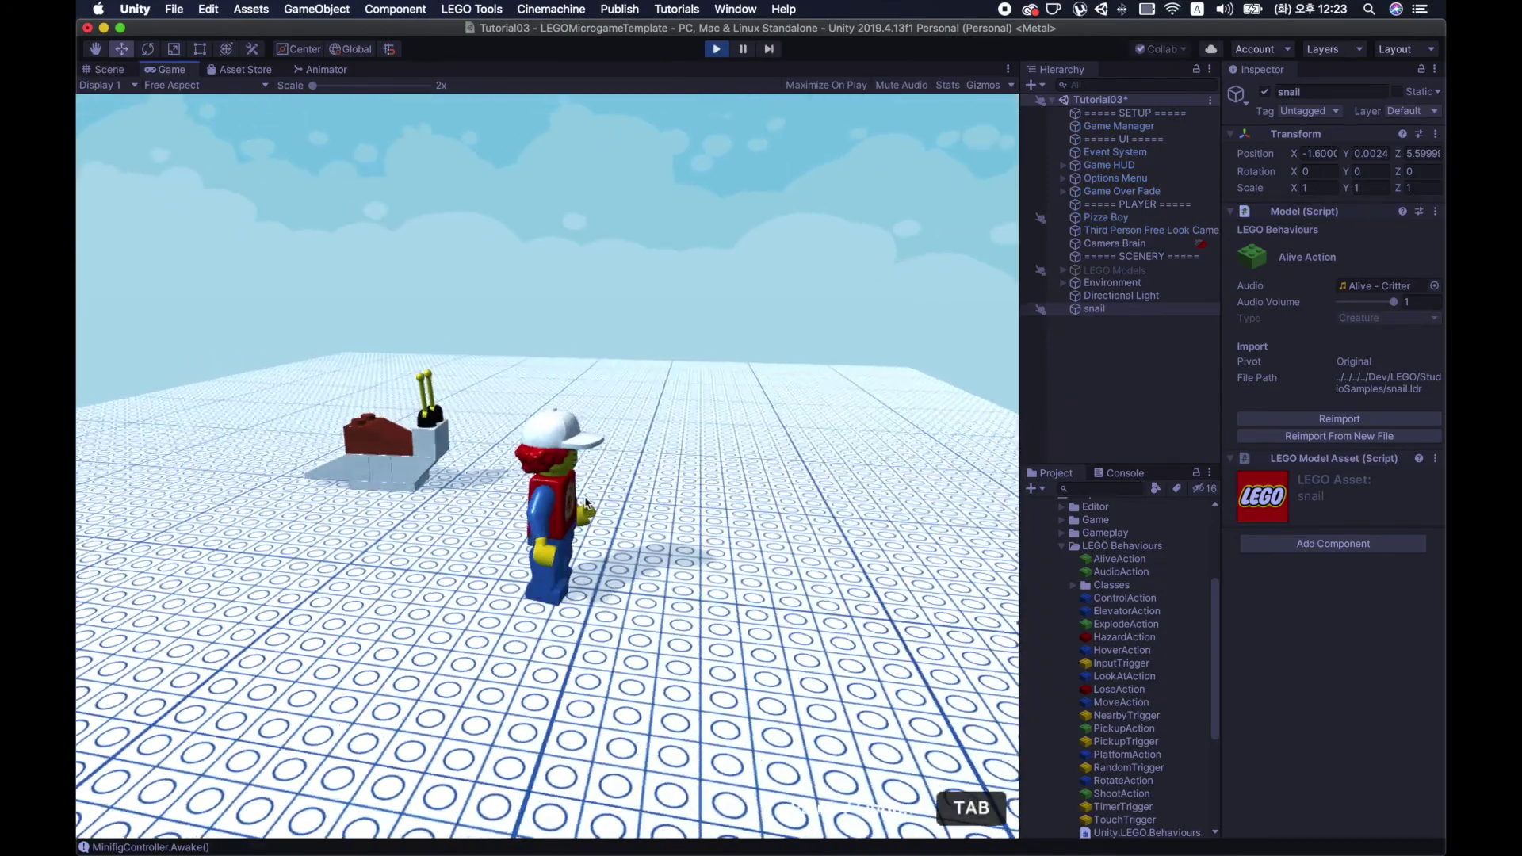
pyautogui.press('w')
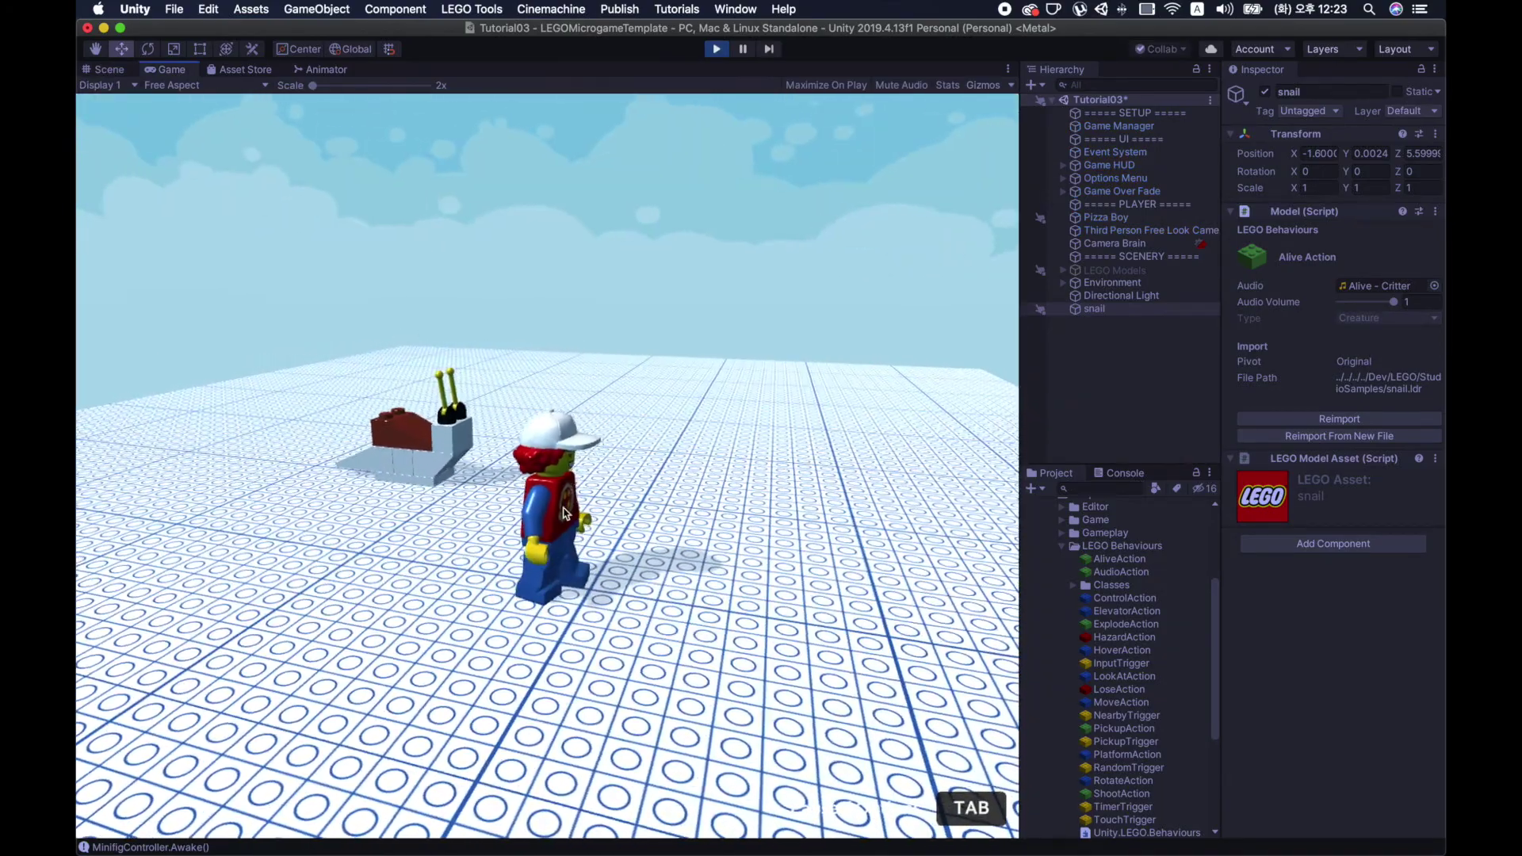
pyautogui.press('w')
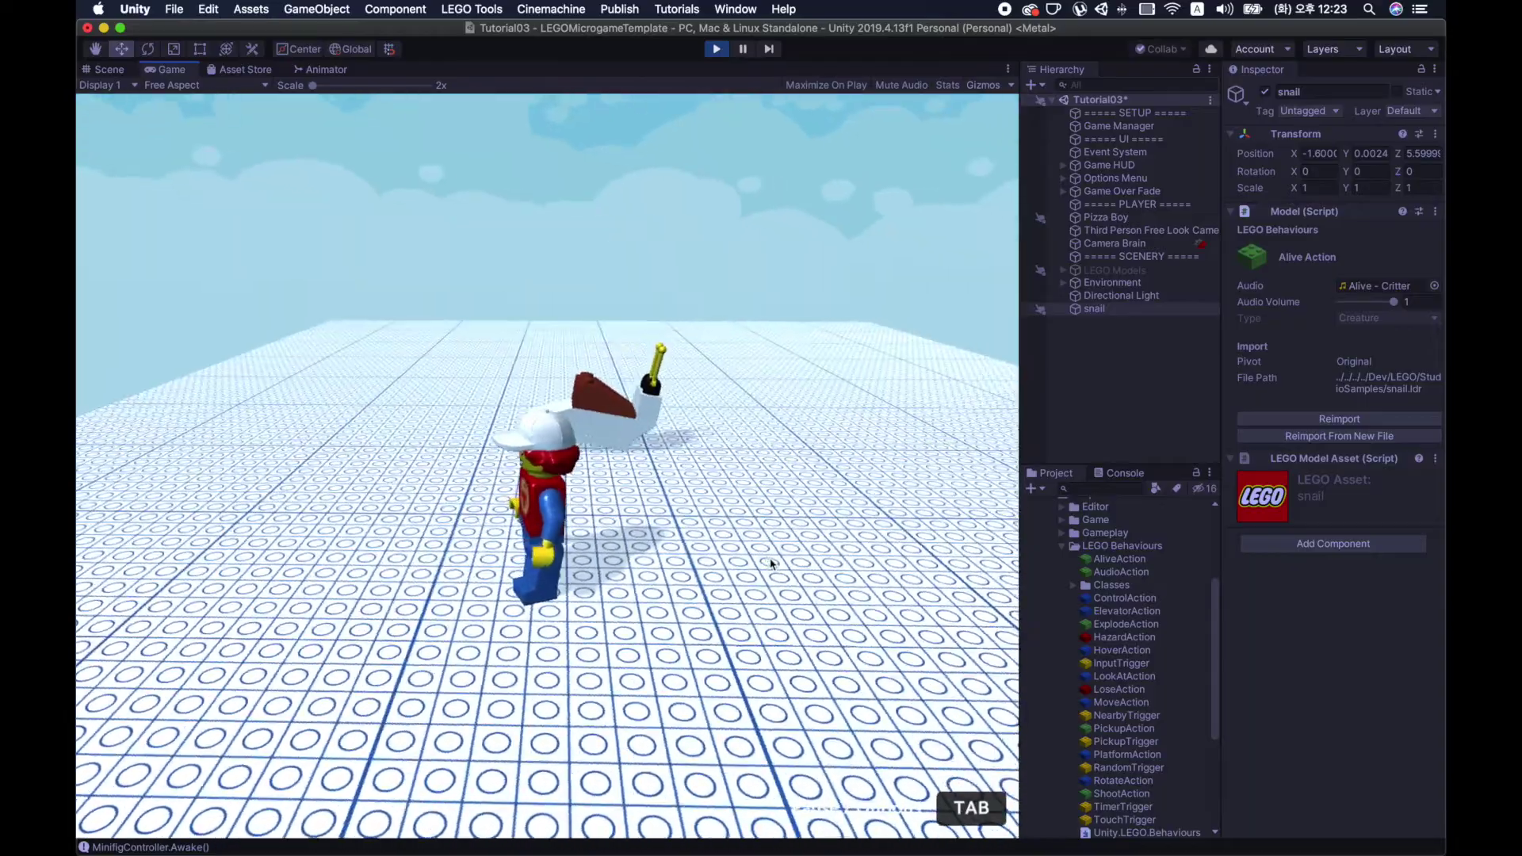
pyautogui.press('w')
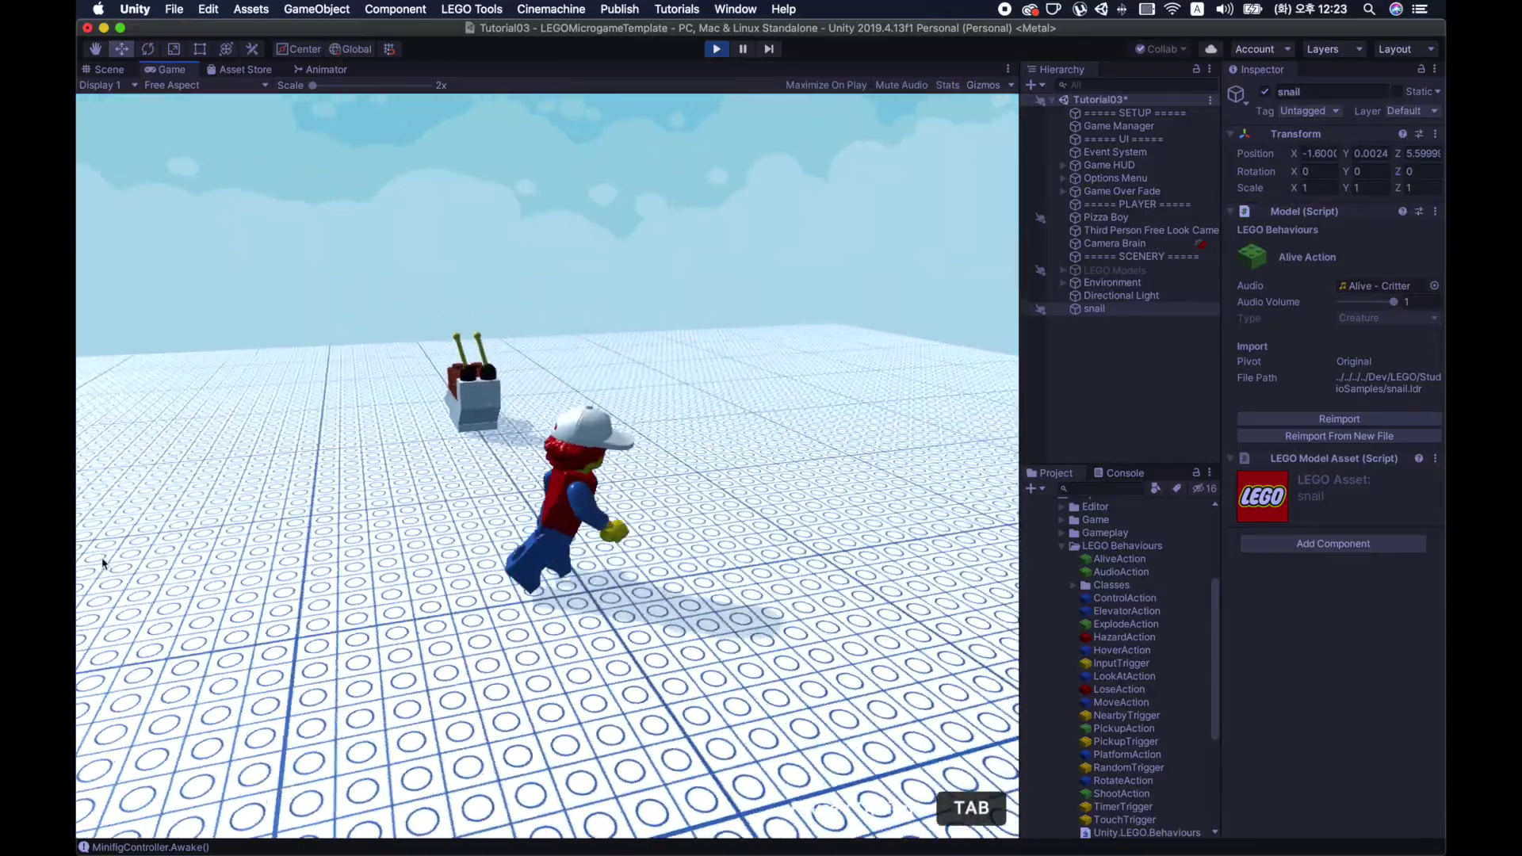
pyautogui.press('w')
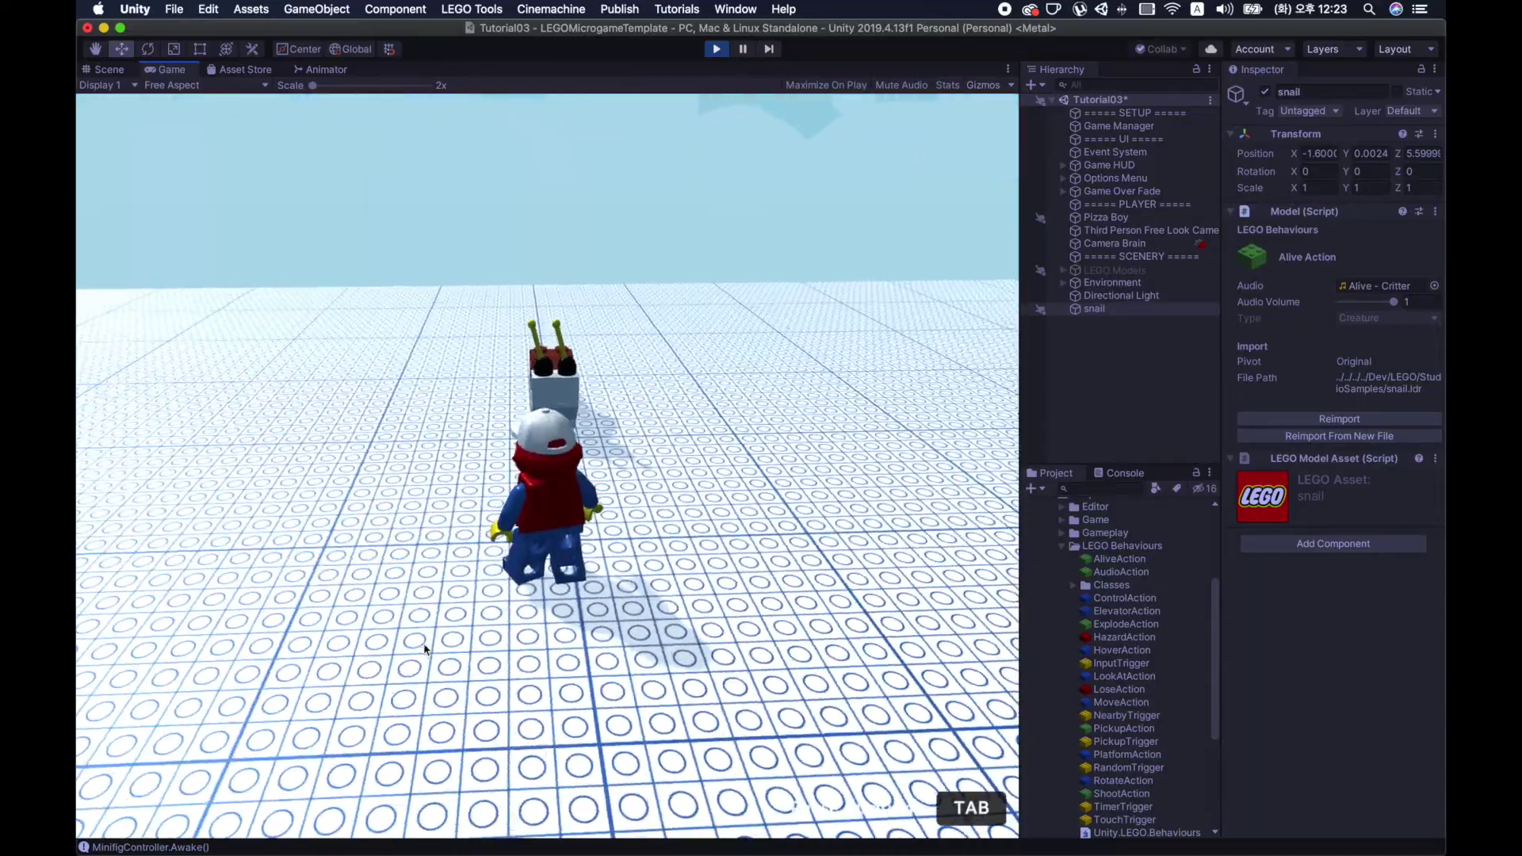
pyautogui.press('w')
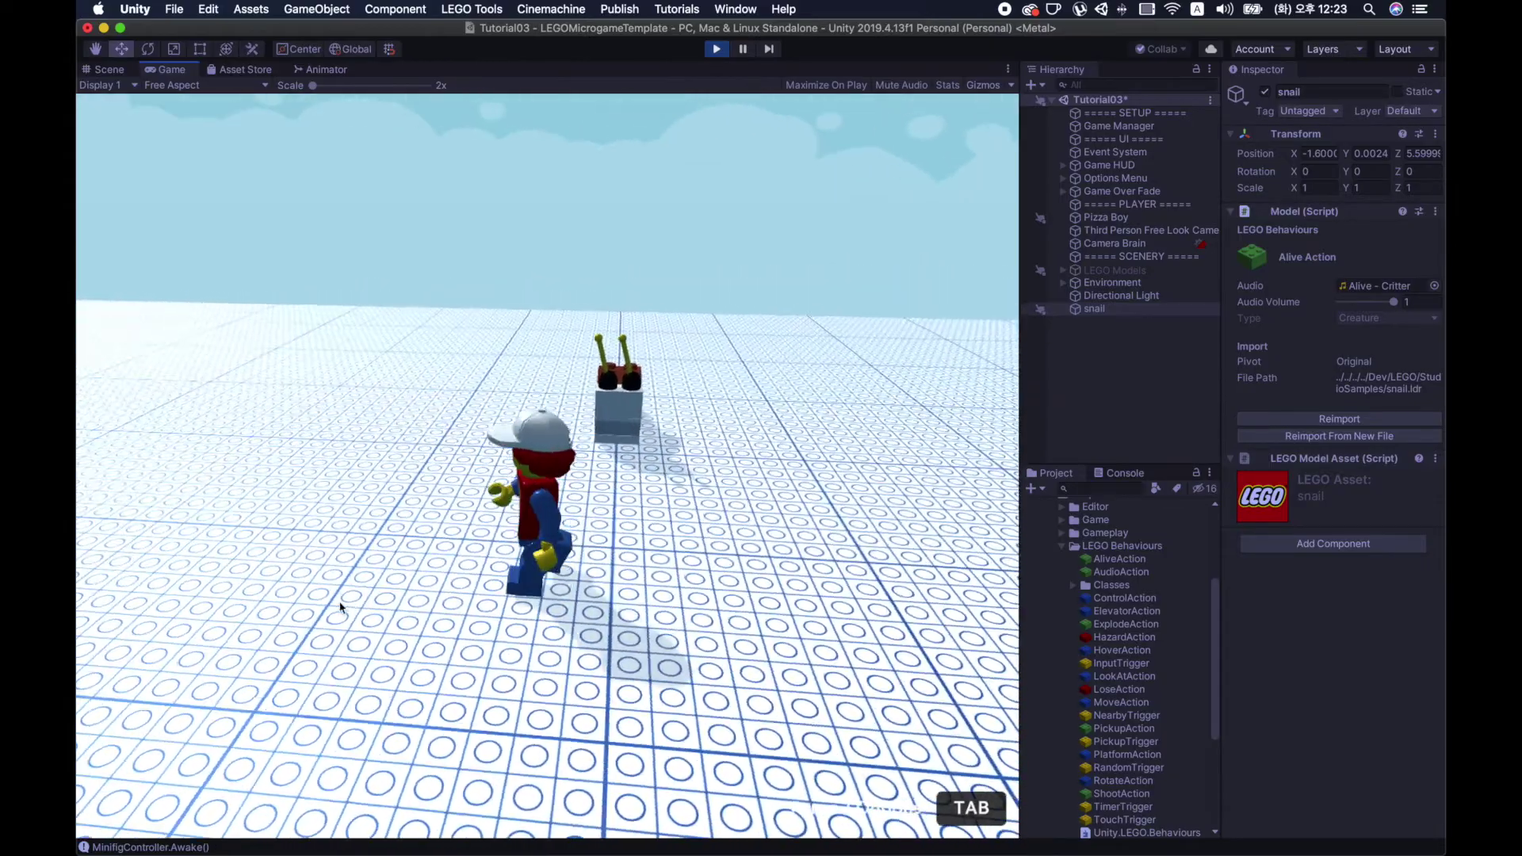
pyautogui.press('w')
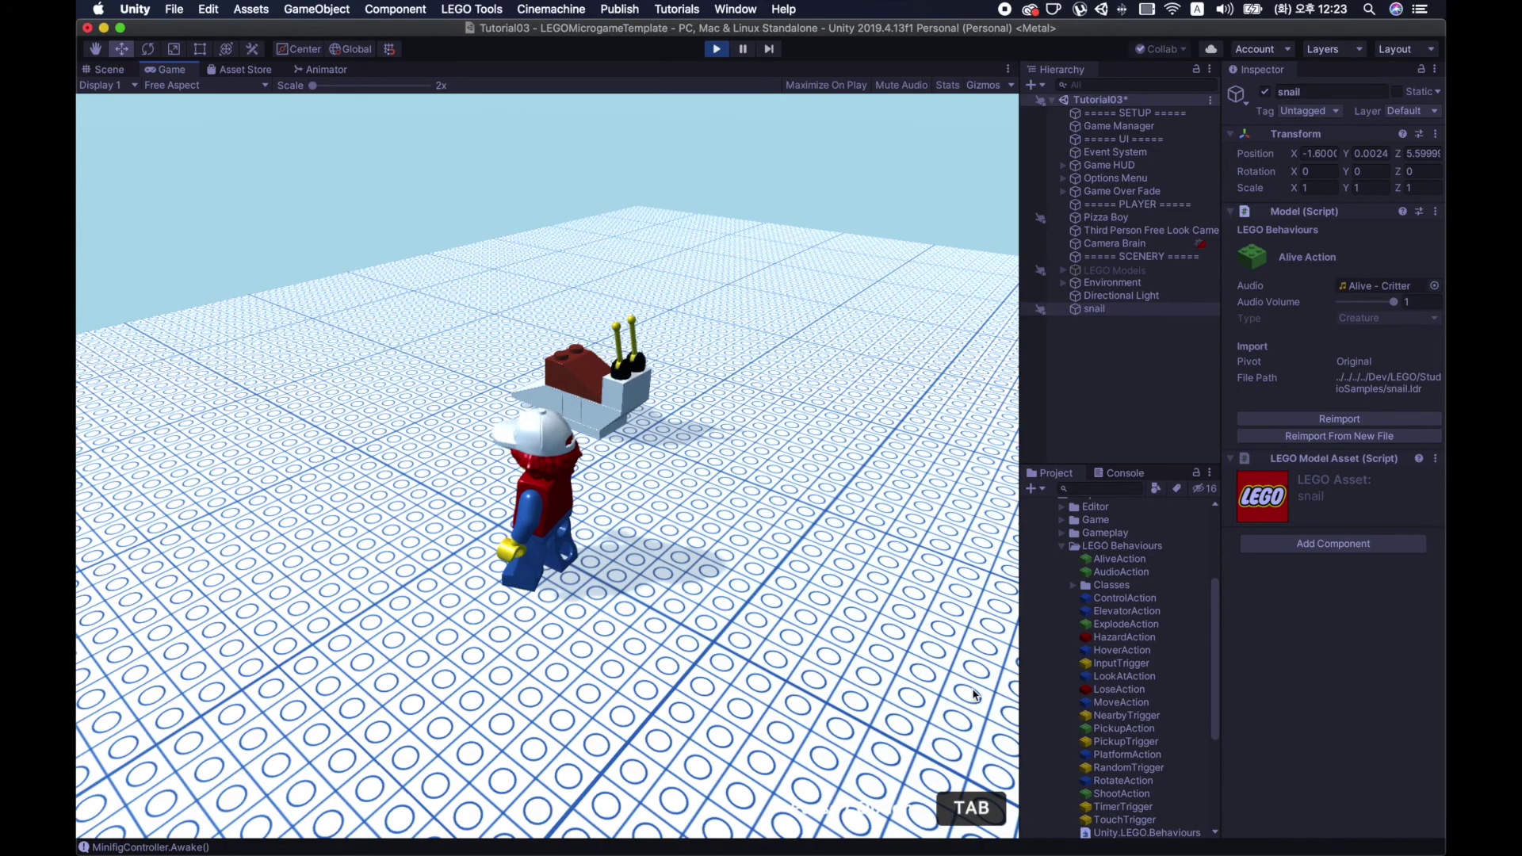
pyautogui.press('s')
pyautogui.press('space')
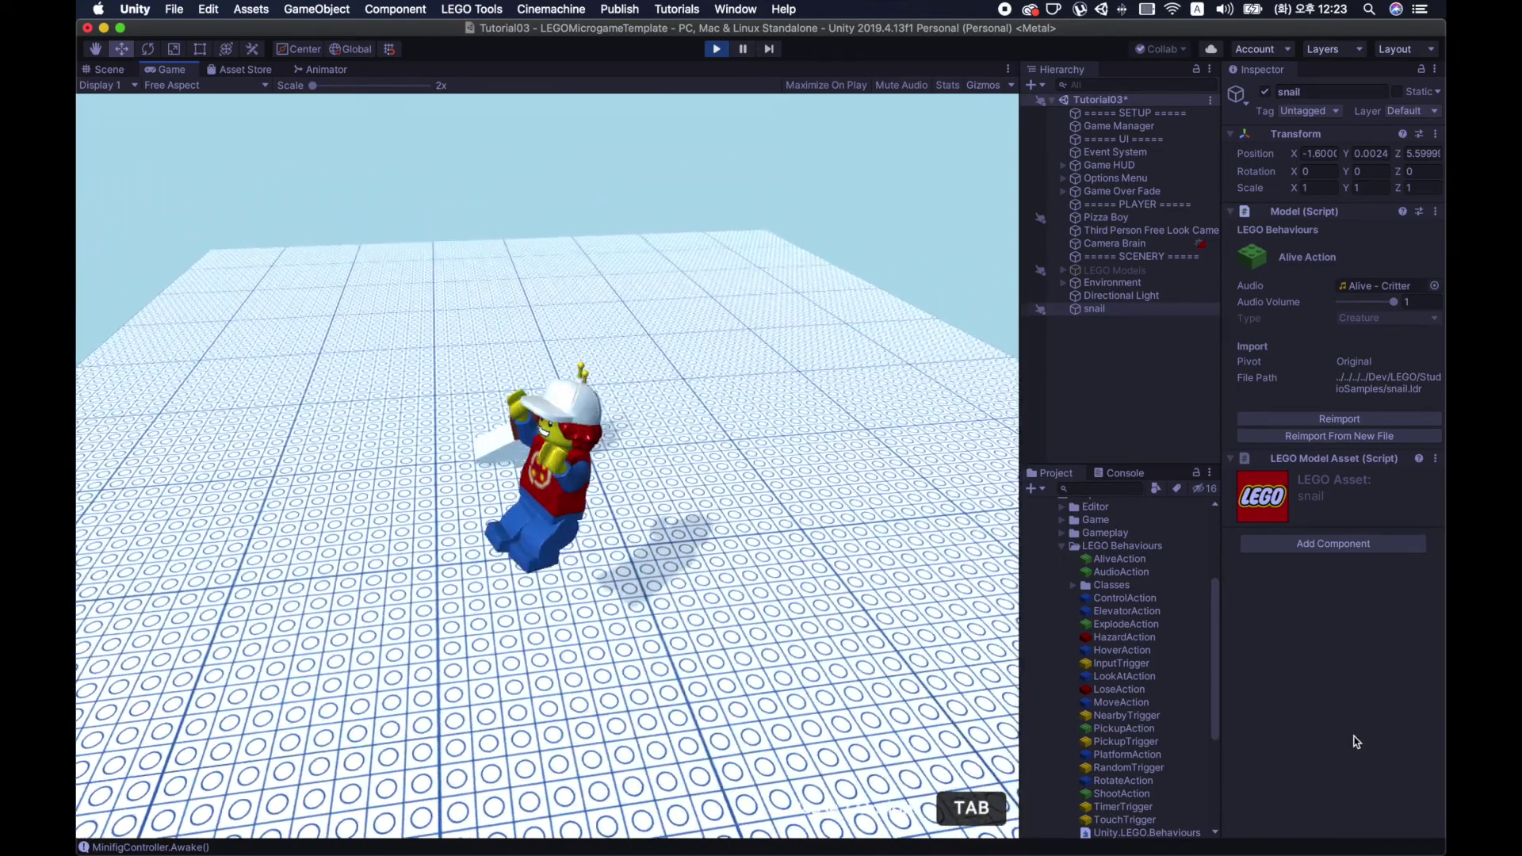
pyautogui.press('w')
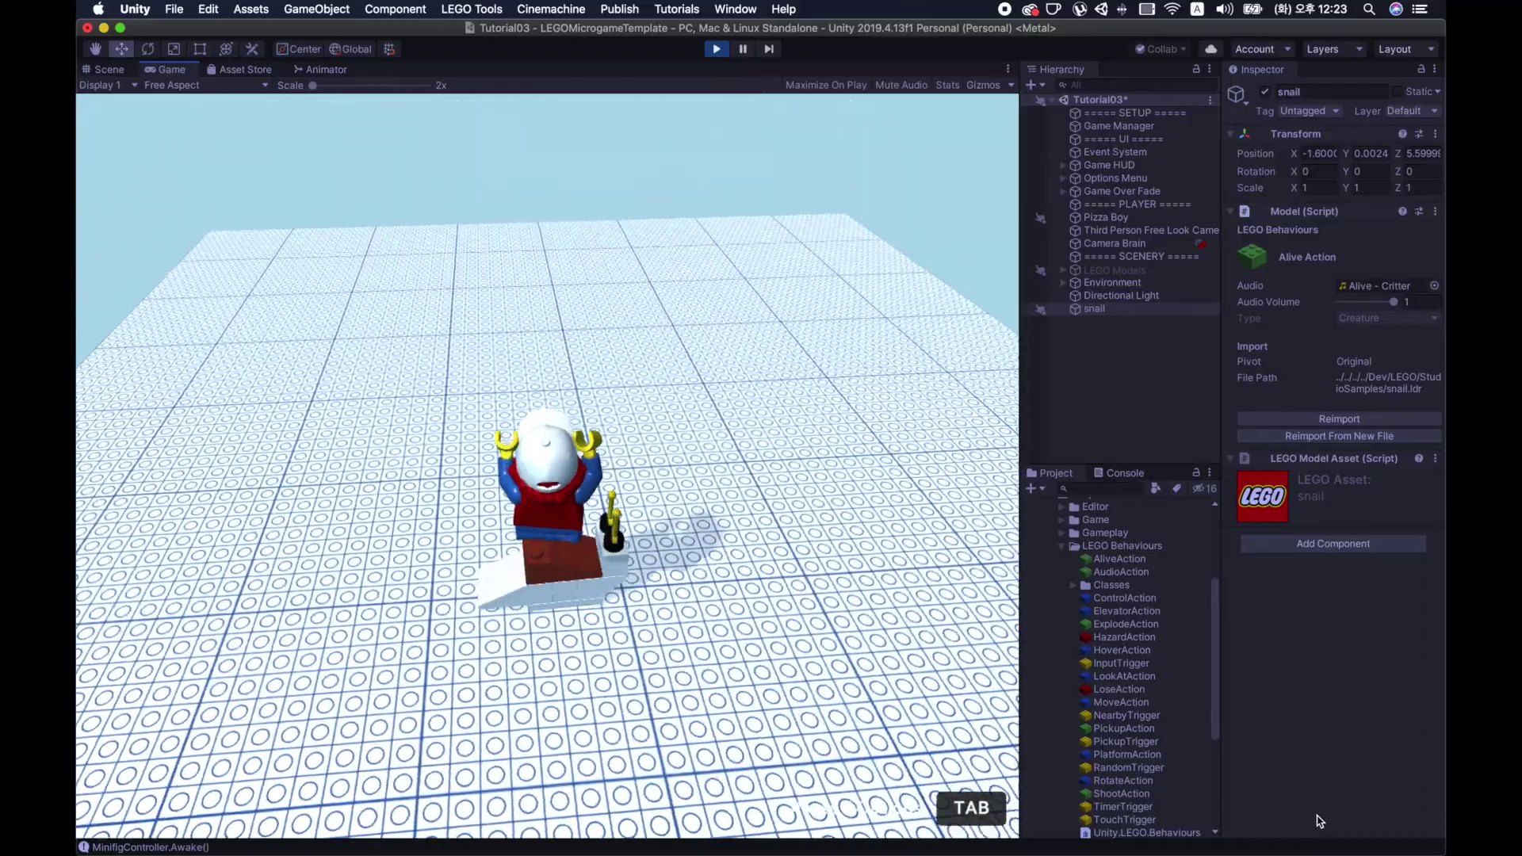
pyautogui.press('w')
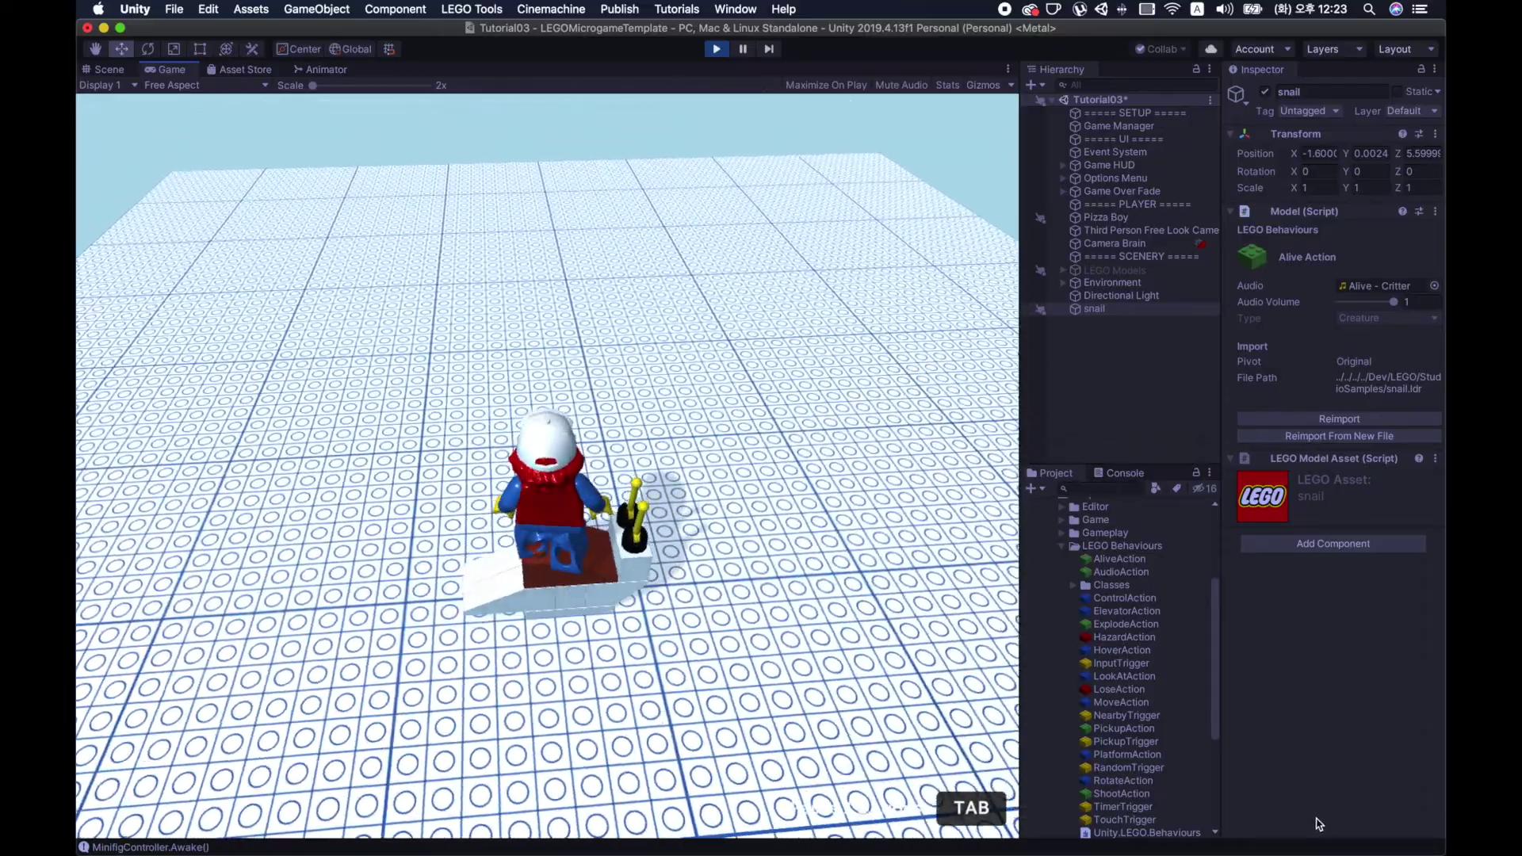